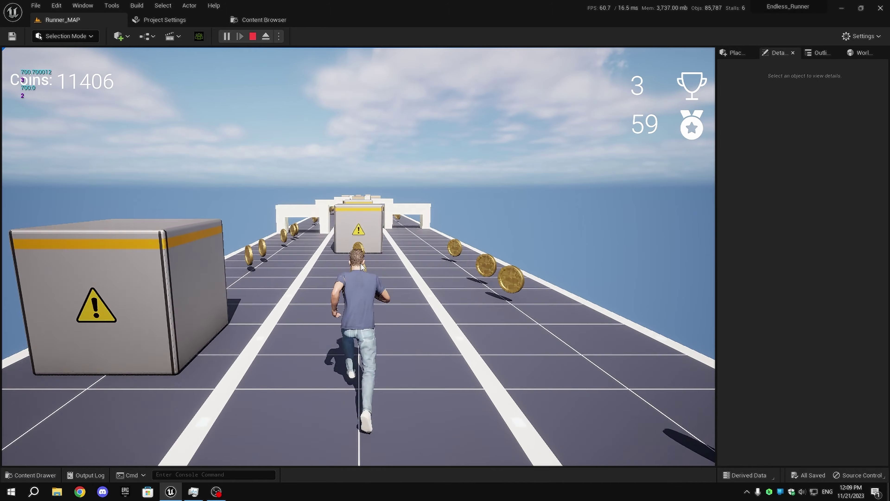
Play-test the endless runner by switching lanes and sliding past obstacles, and end the play session.
key(a)
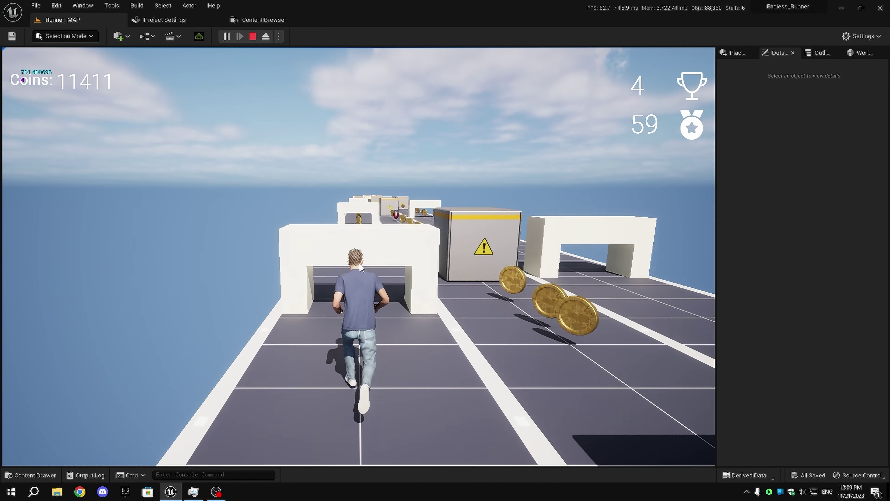
key(s)
key(d)
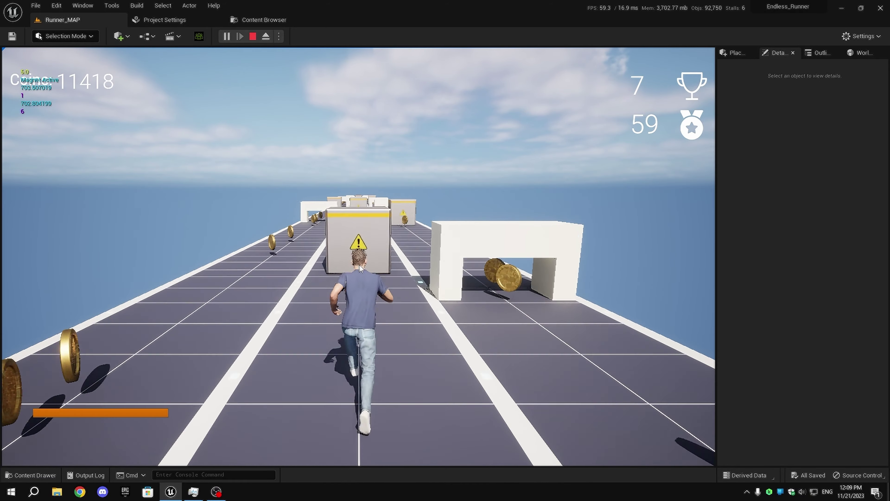
key(a)
key(d)
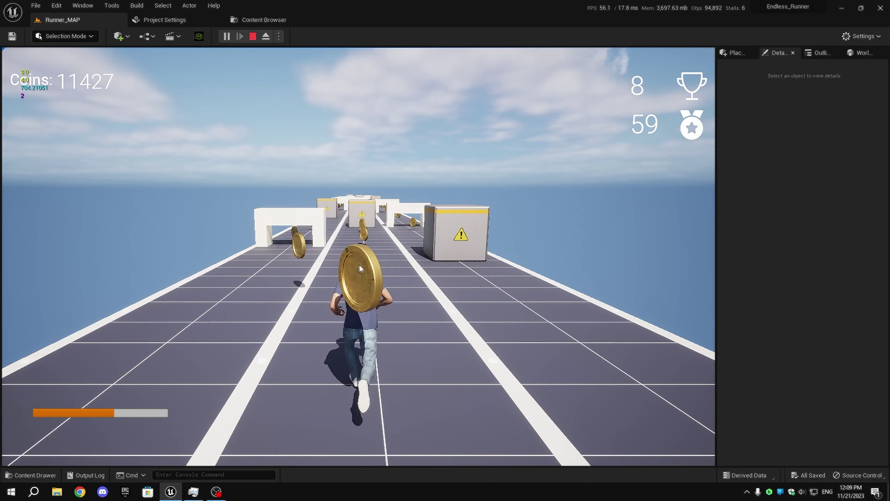
key(a)
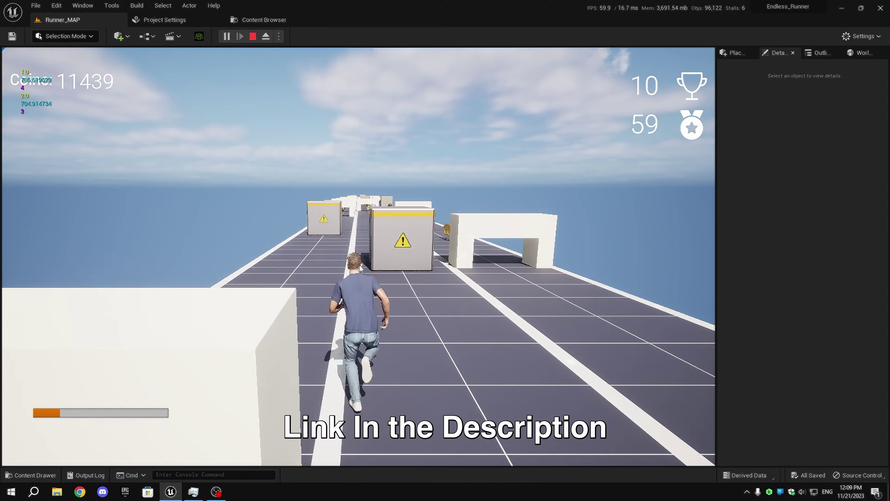
key(d)
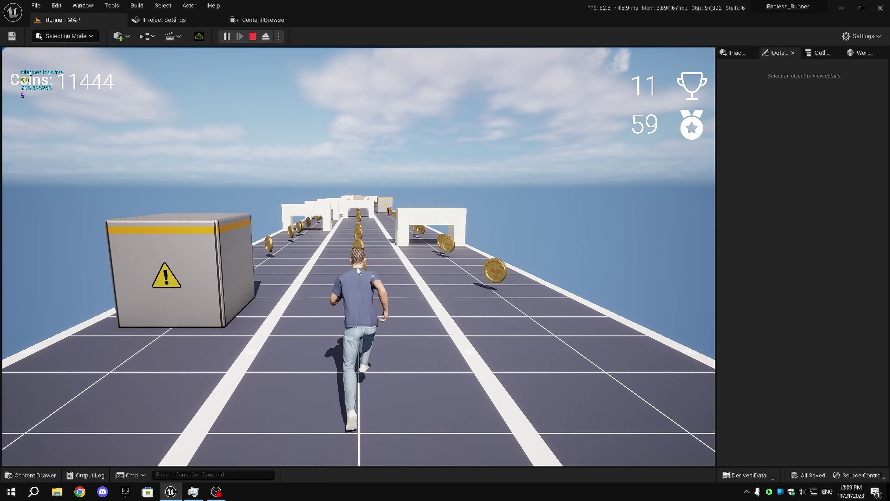
key(Escape)
In the project's Runner/Blueprints/Inputs folder, duplicate the Slide_IA input action and name the copy ESC_IA.
click(249, 22)
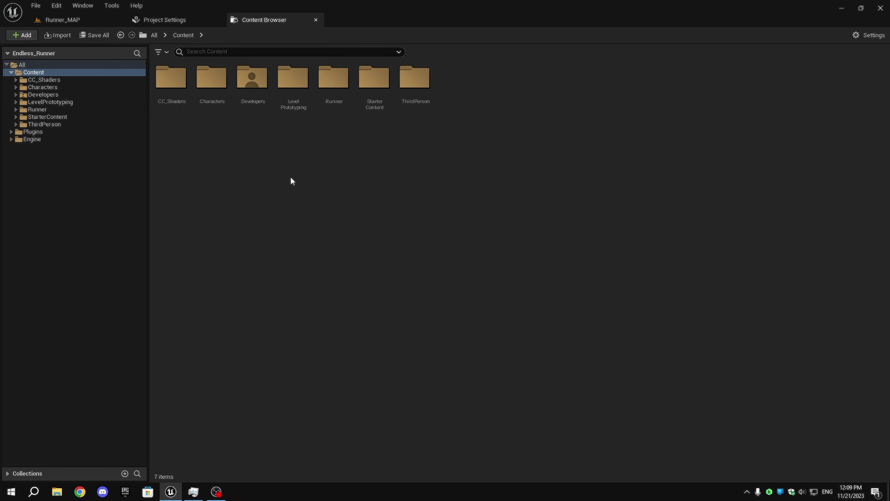
double_click(330, 75)
double_click(218, 95)
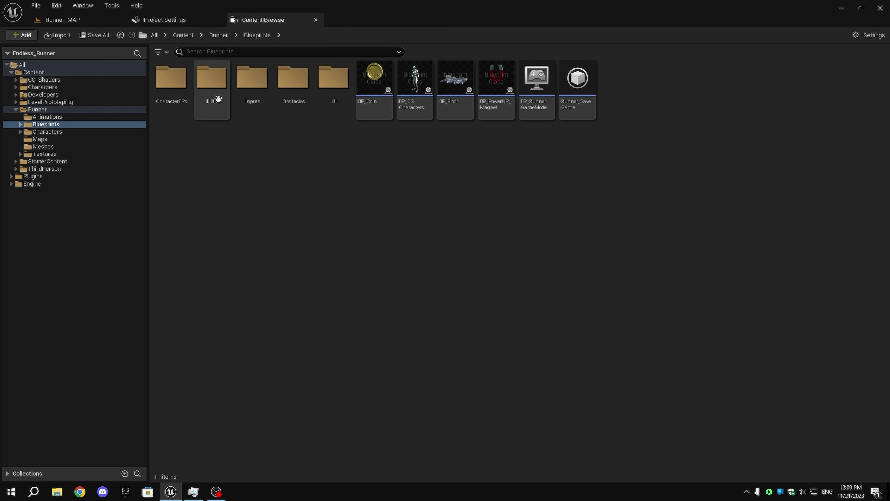
double_click(266, 86)
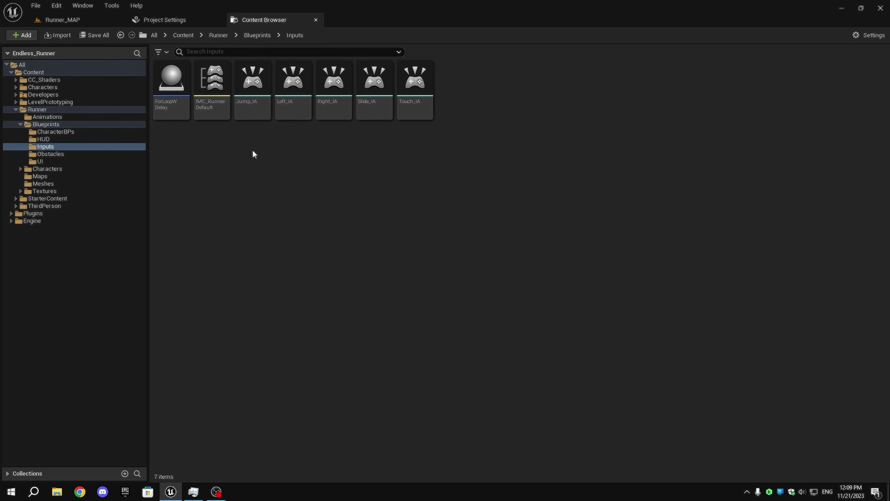
click(368, 109)
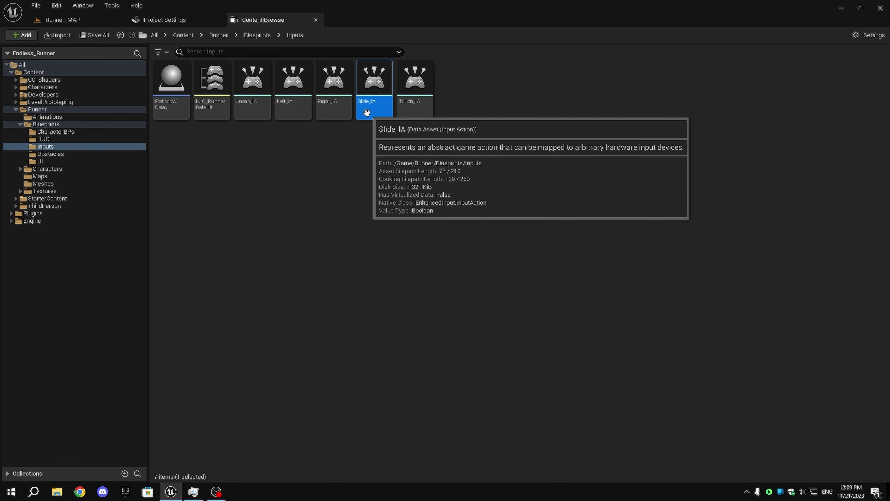
key(ctrl+d)
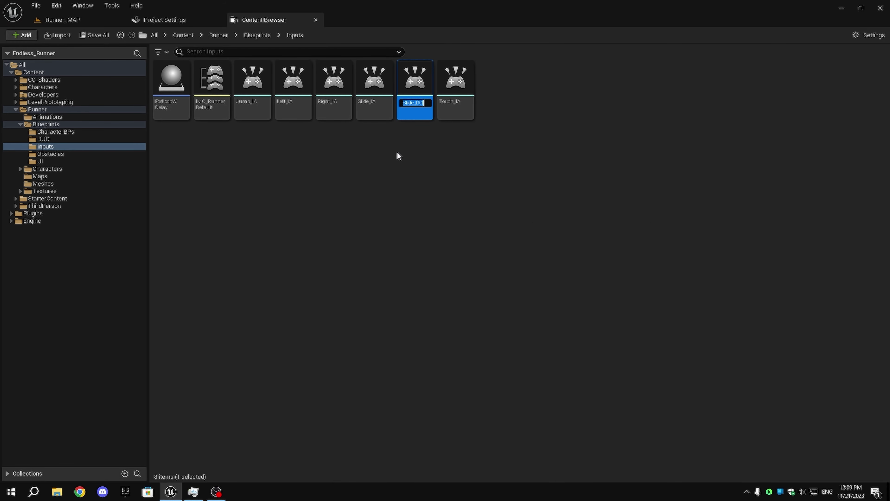
text(ESC_IA)
key(Return)
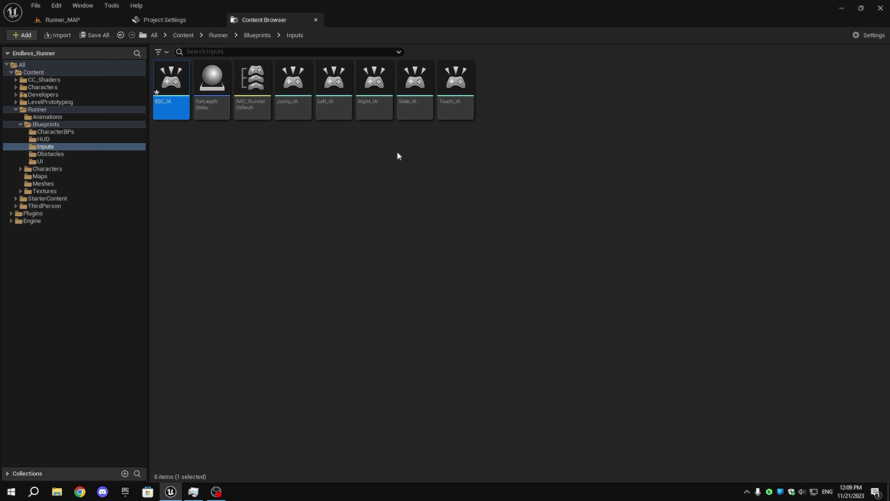
Open the ESC_IA input action, save it and close its editor.
key(Return)
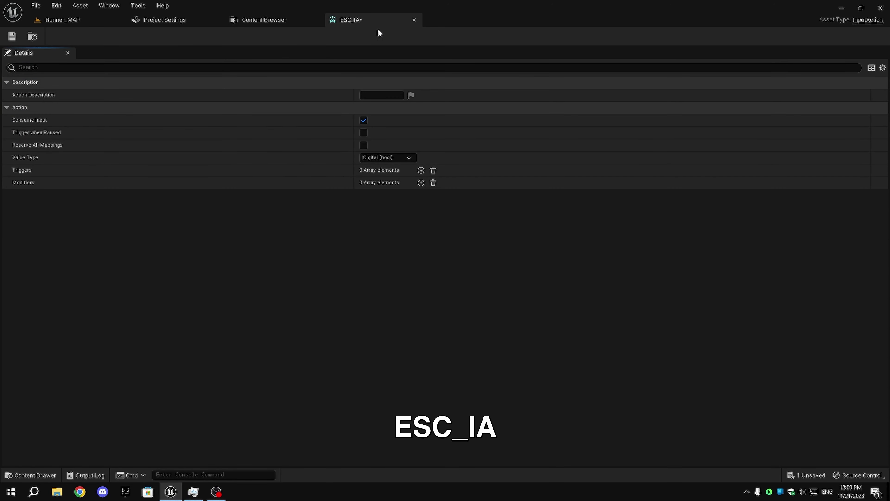
click(12, 36)
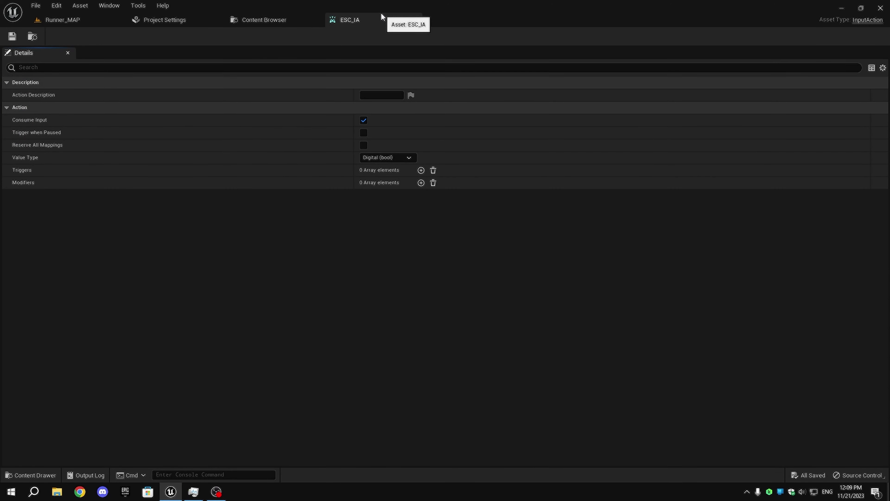
click(414, 19)
Add a new action mapping to IMC_RunnerDefault and assign the ESC_IA input action to it.
double_click(252, 98)
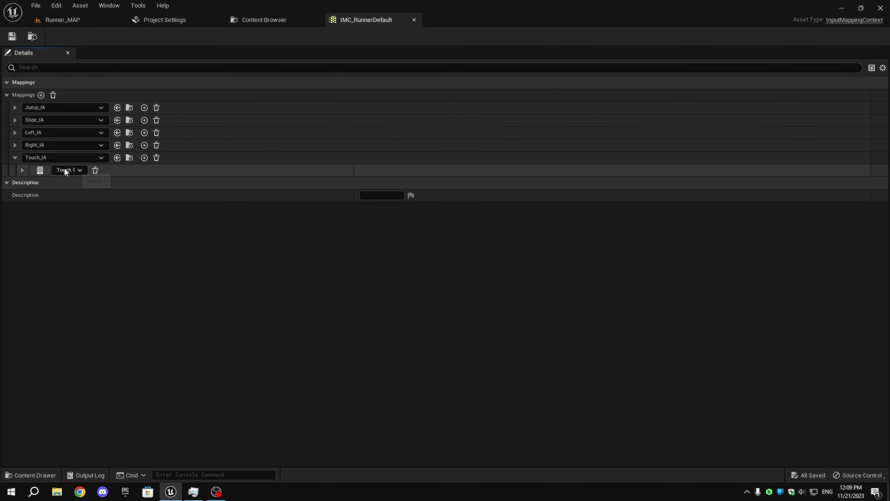
click(14, 158)
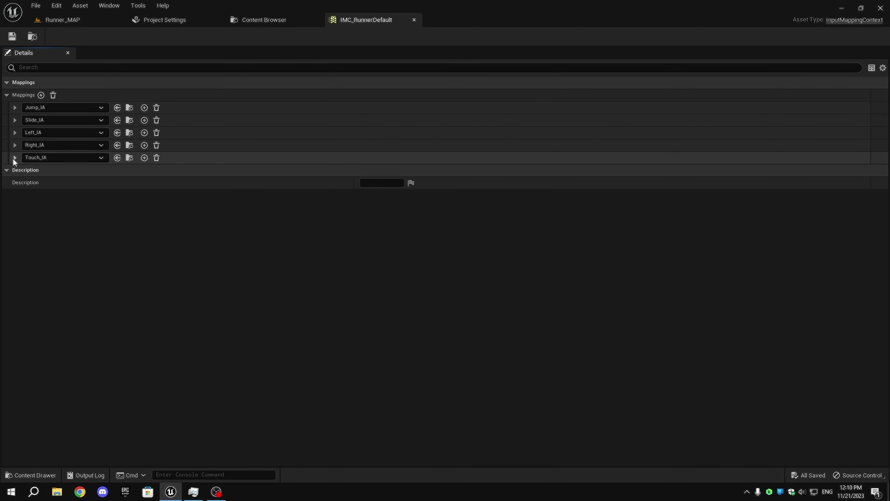
click(41, 94)
click(56, 169)
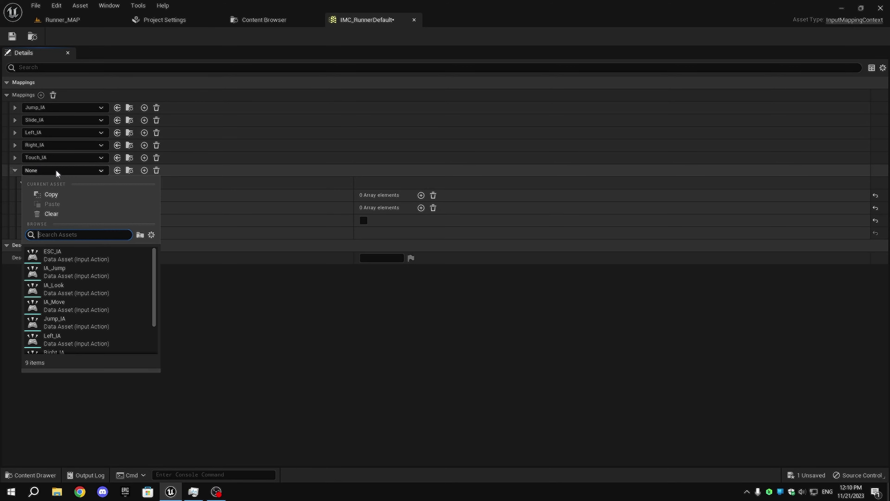
click(67, 259)
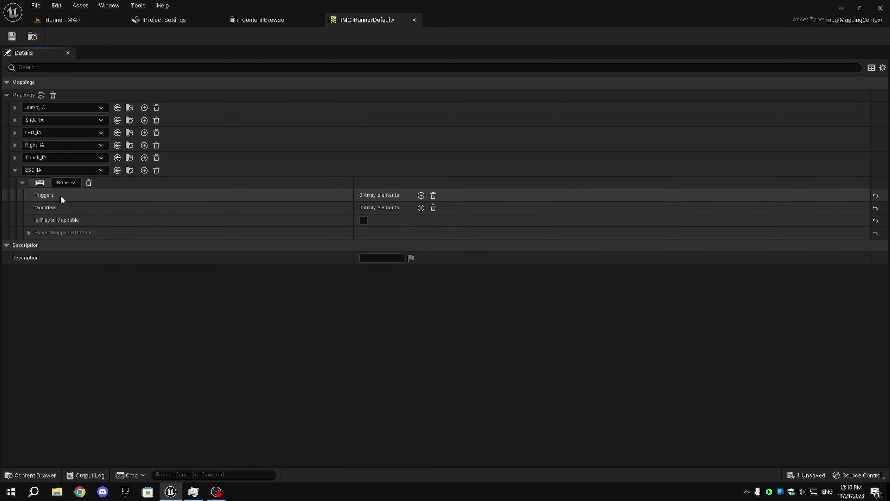
Bind the ESC_IA mapping to the Escape key, save the mapping context and close it.
click(40, 182)
key(Escape)
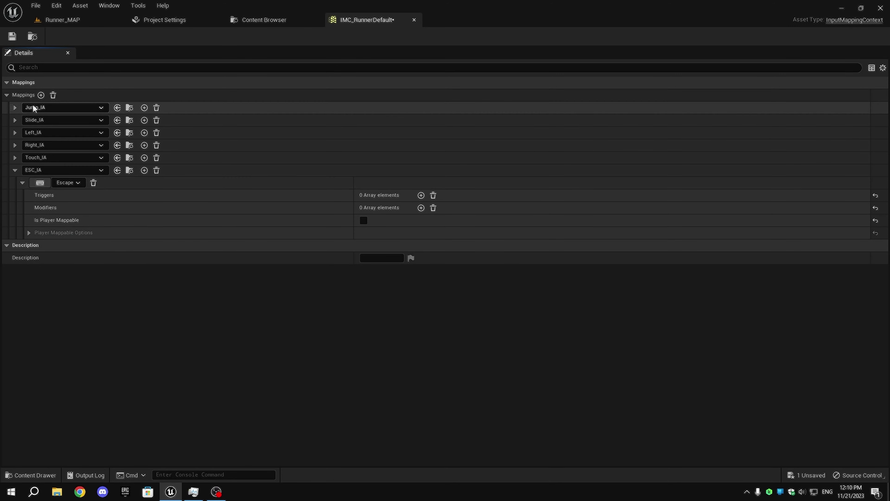
click(13, 37)
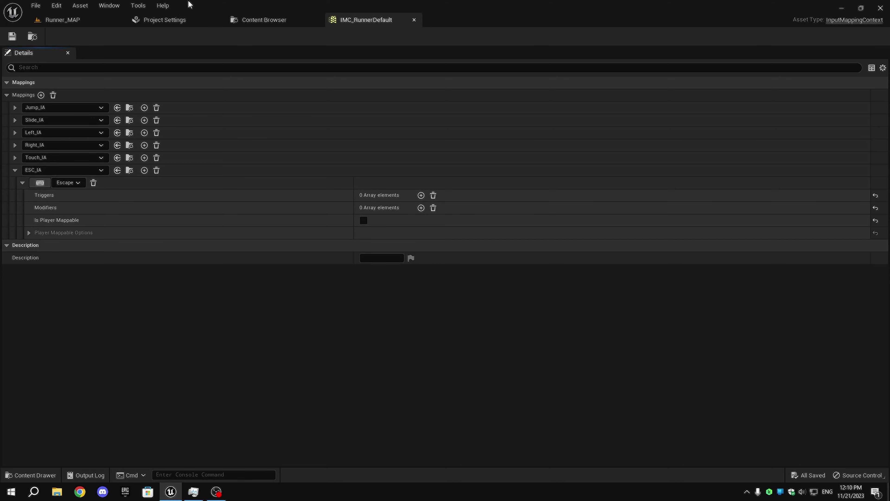
middle_click(342, 20)
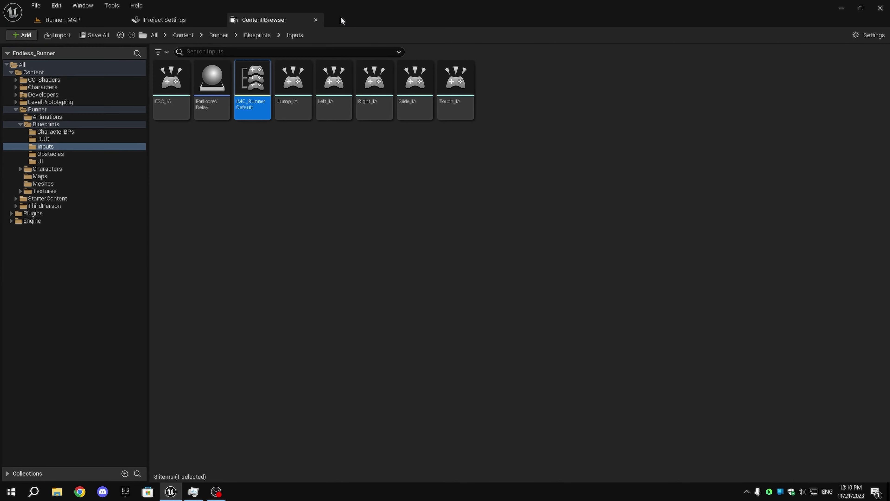
Create a User Widget blueprint named PauseMenu_UI in the Blueprints/UI folder and open it for editing.
click(256, 35)
double_click(330, 106)
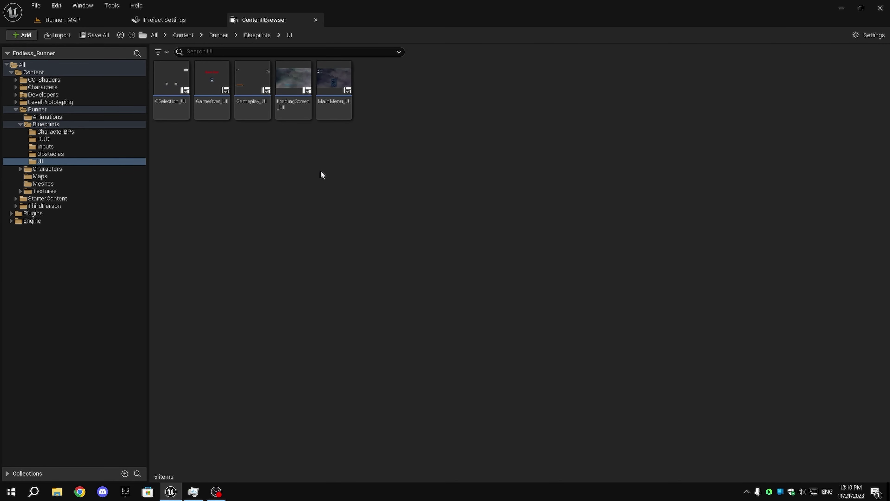
right_click(320, 171)
mouse_move(398, 476)
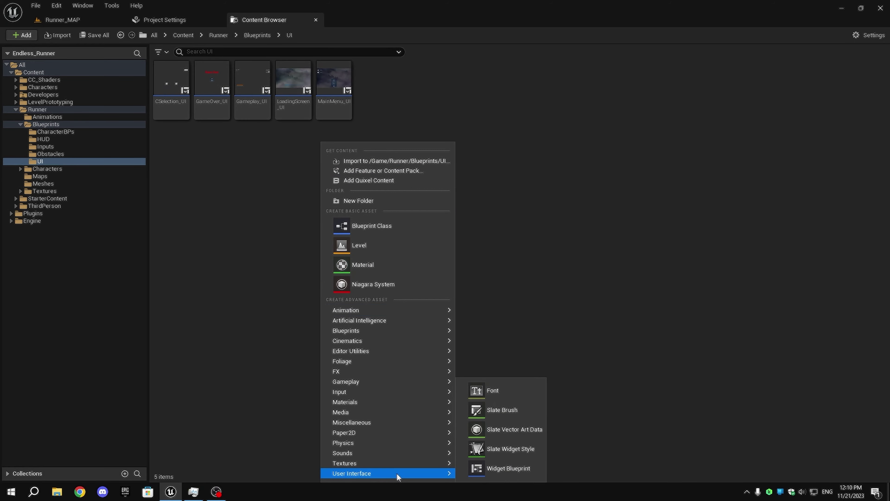
click(508, 469)
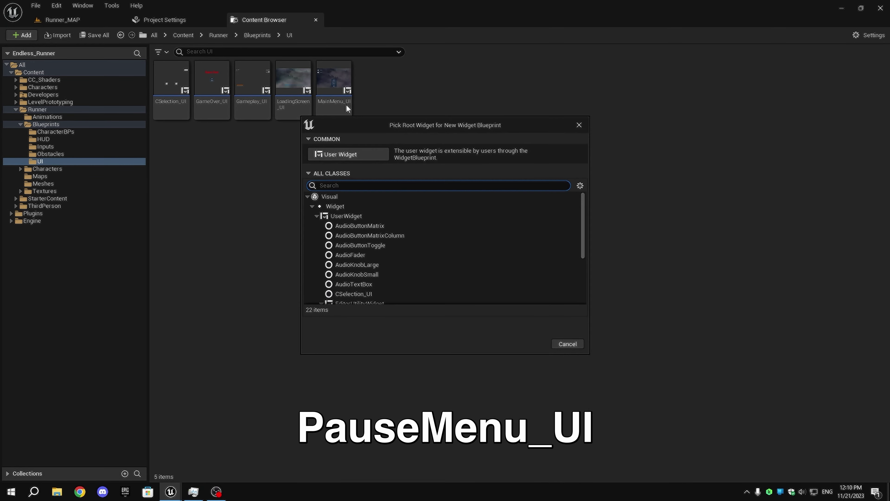
click(343, 154)
text(Pa)
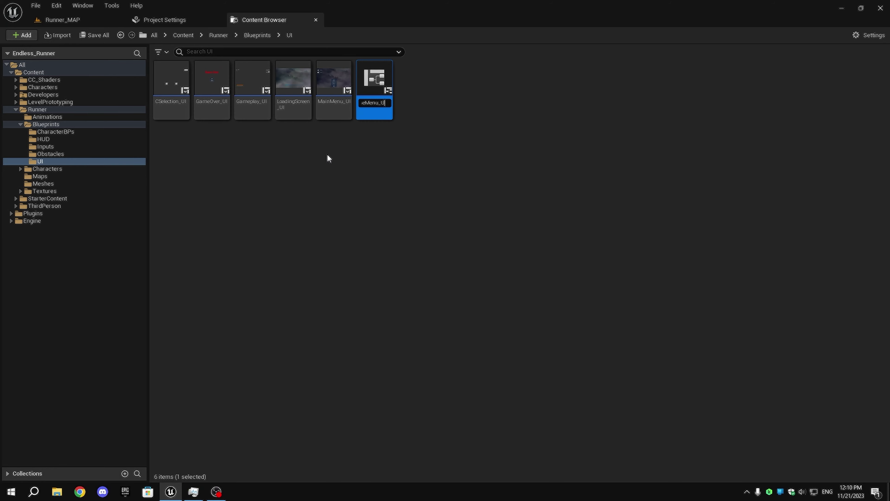
key(Return)
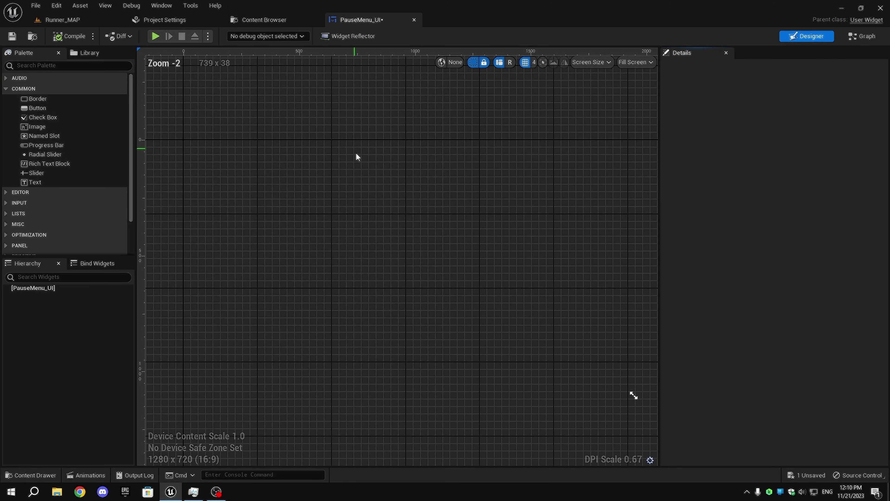
Add a Canvas Panel as the root widget of PauseMenu_UI.
click(46, 66)
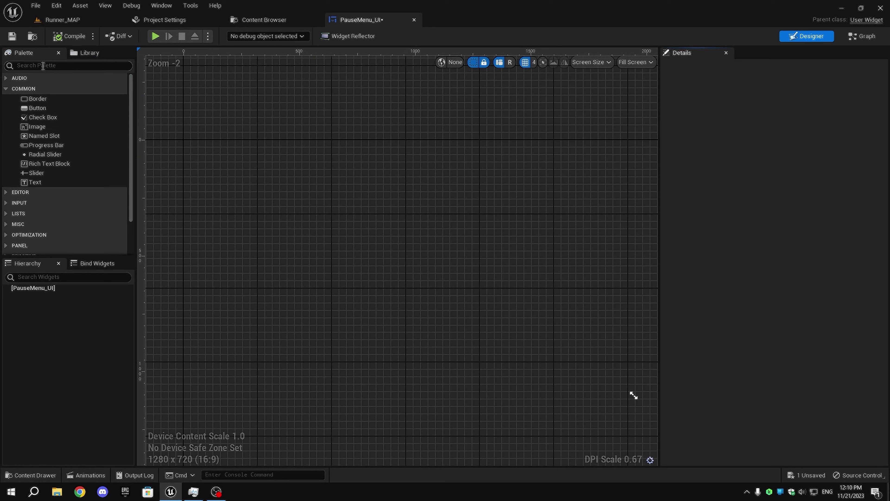
text(can)
drag(54, 88, 54, 286)
click(54, 293)
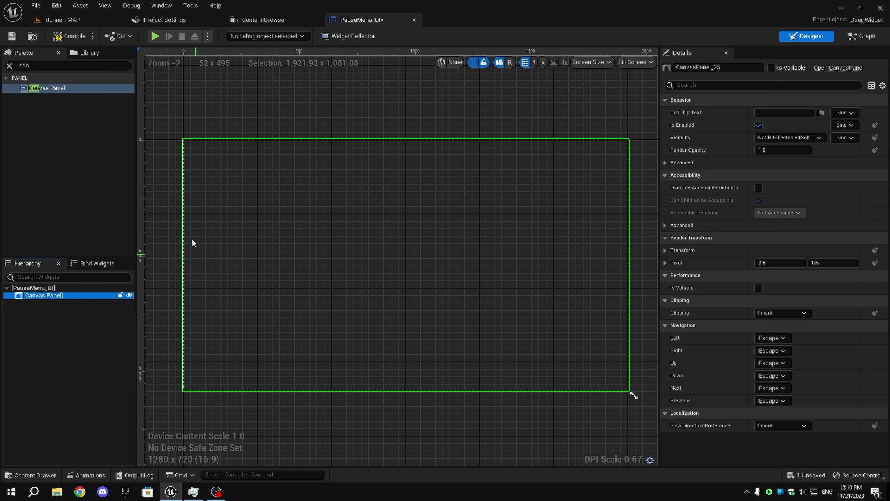
Add a Background Blur widget inside the Canvas Panel.
click(10, 66)
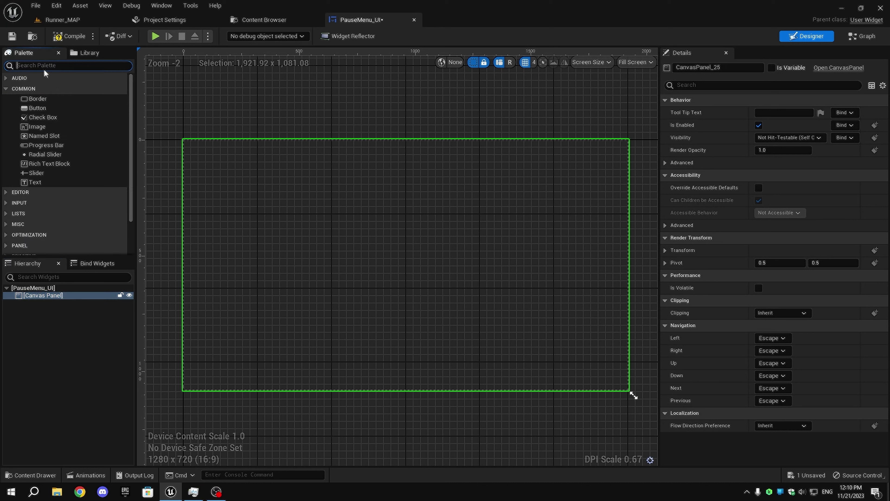
text(back)
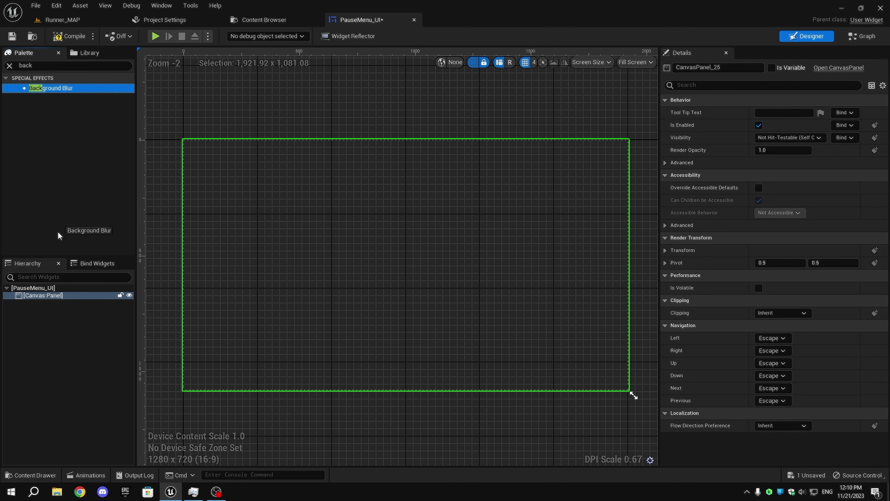
drag(59, 235, 59, 296)
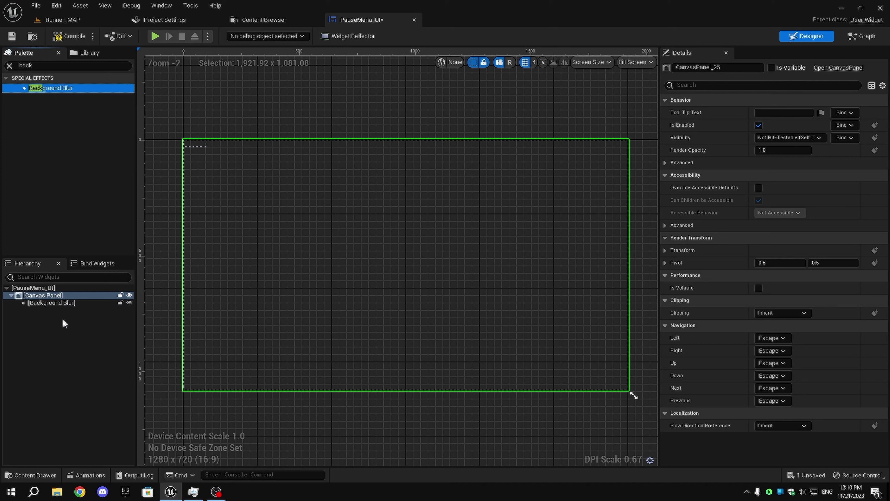
Anchor the Background Blur to stretch across the whole canvas, with its bottom and right offsets set to 0.
click(63, 302)
click(782, 112)
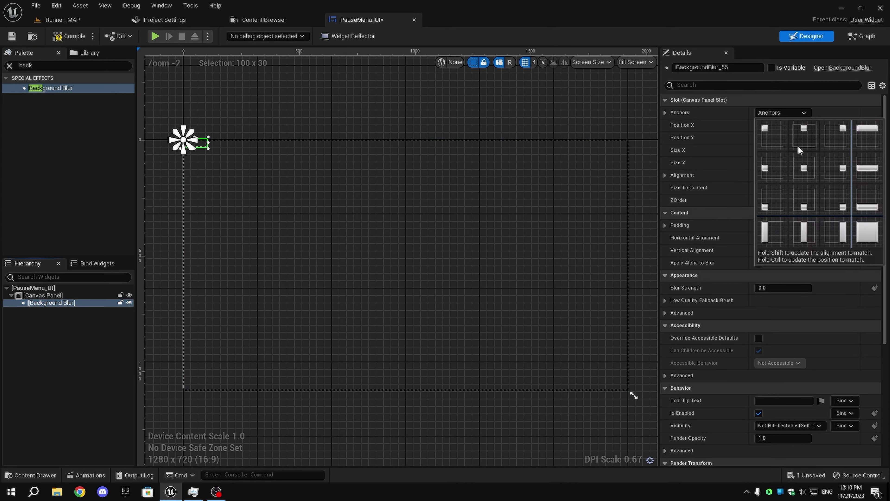
click(856, 236)
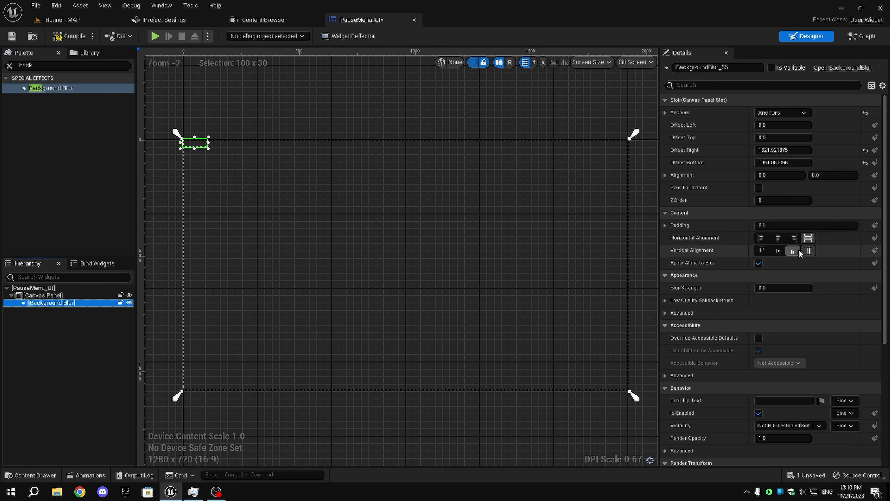
click(783, 163)
text(0)
click(782, 150)
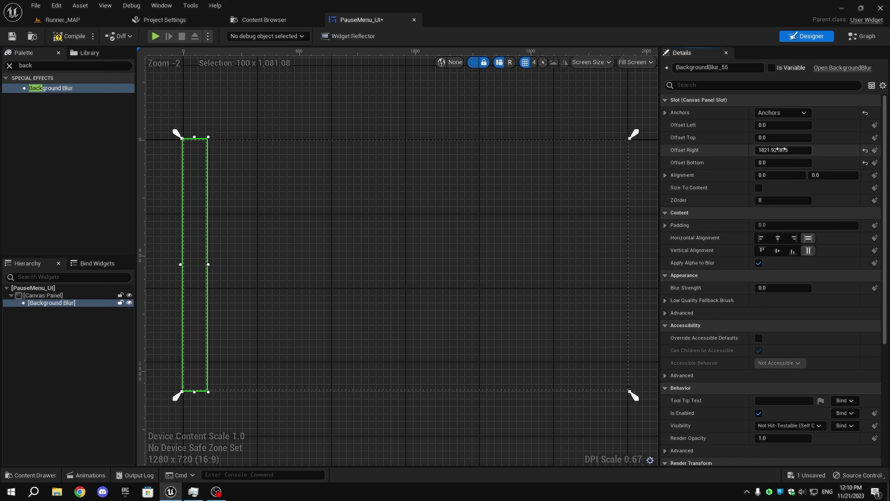
text(0)
key(Return)
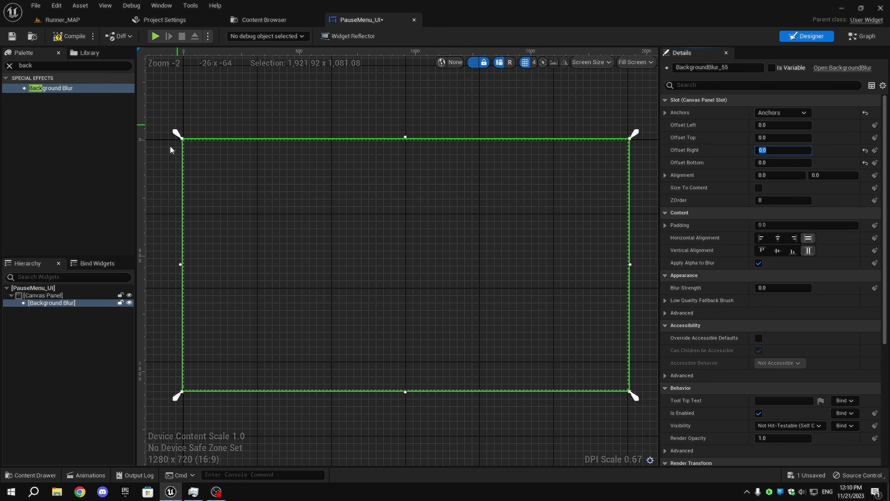
click(10, 65)
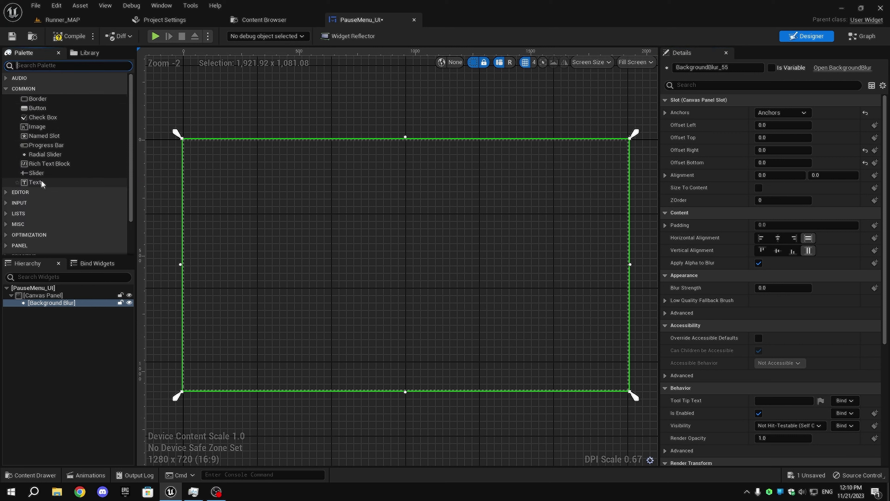
Add an Image to the Canvas Panel, anchored to stretch across the whole canvas with its right and bottom offsets set to 0.
click(37, 126)
mouse_move(66, 302)
mouse_down()
mouse_move(57, 296)
mouse_move(66, 302)
mouse_up()
click(789, 113)
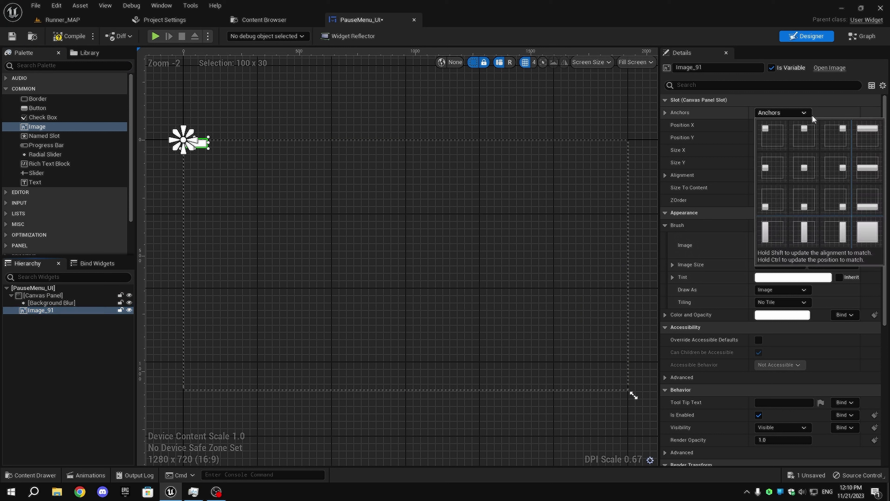
click(867, 235)
click(794, 163)
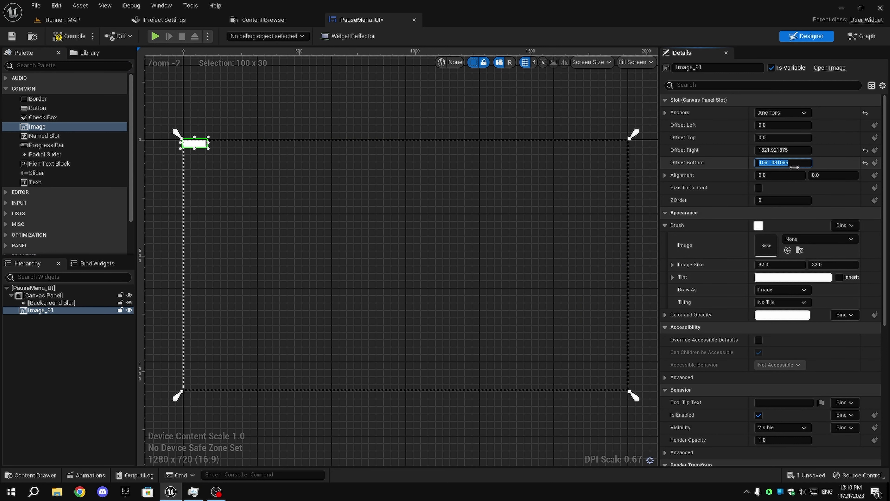
text(0)
key(Return)
click(783, 150)
text(0)
key(Return)
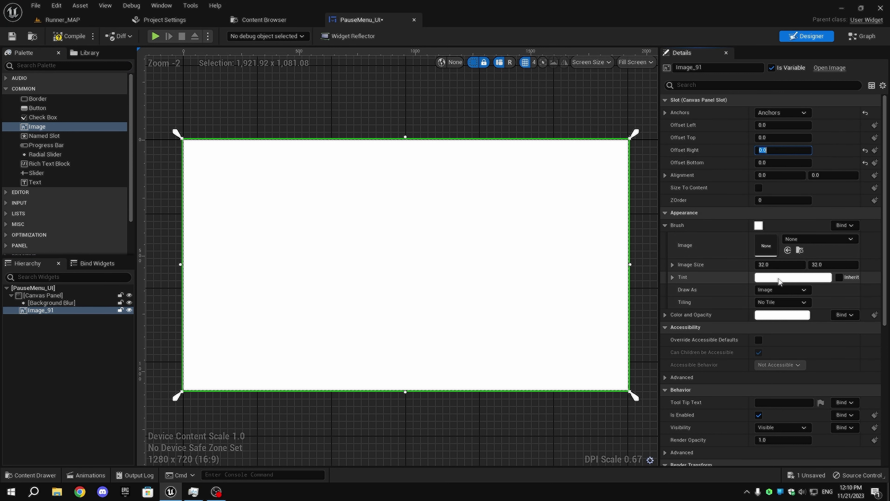
Set the image's tint to a semi-transparent dark blue with red 0, green 0, blue about 0.19 and alpha 0.4.
click(777, 277)
drag(665, 398, 585, 399)
mouse_move(666, 380)
mouse_down()
mouse_move(617, 379)
mouse_move(672, 379)
mouse_up()
mouse_move(654, 418)
mouse_down()
mouse_move(596, 418)
mouse_move(654, 418)
mouse_up()
drag(654, 379, 589, 378)
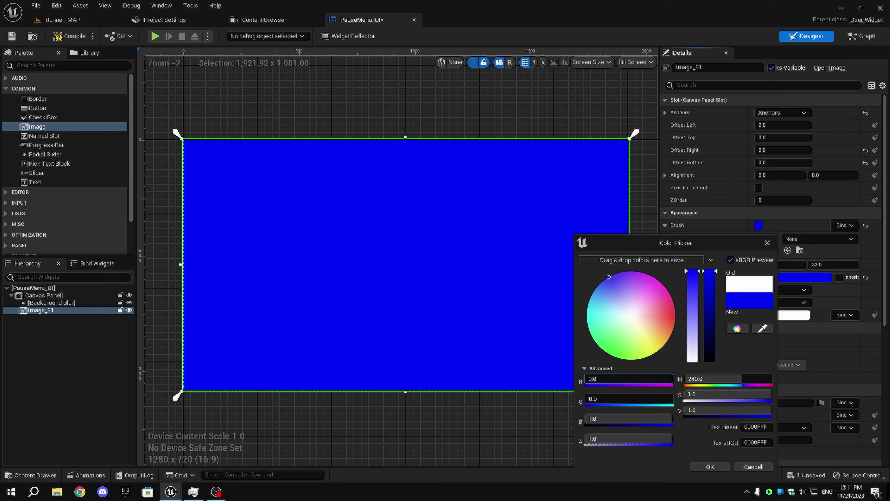
drag(638, 401, 589, 401)
drag(709, 287, 705, 342)
drag(658, 437, 625, 438)
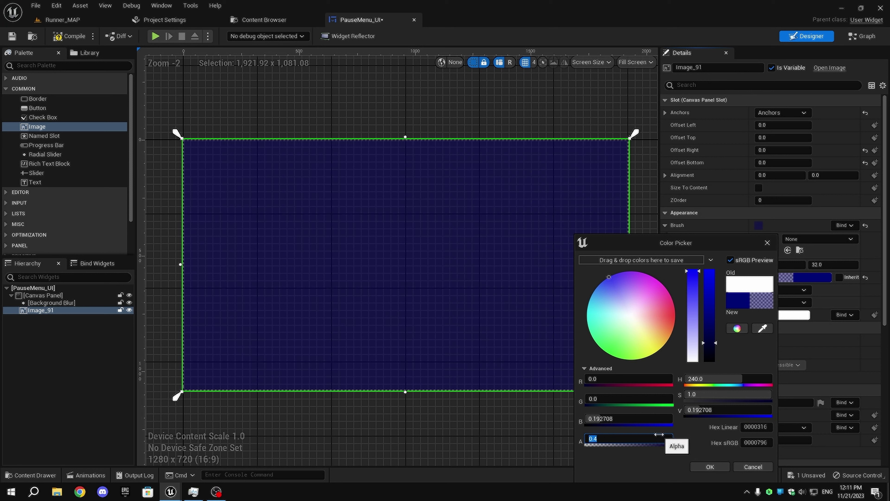
click(512, 444)
Set the Background Blur widget's blur strength to 3.
click(54, 303)
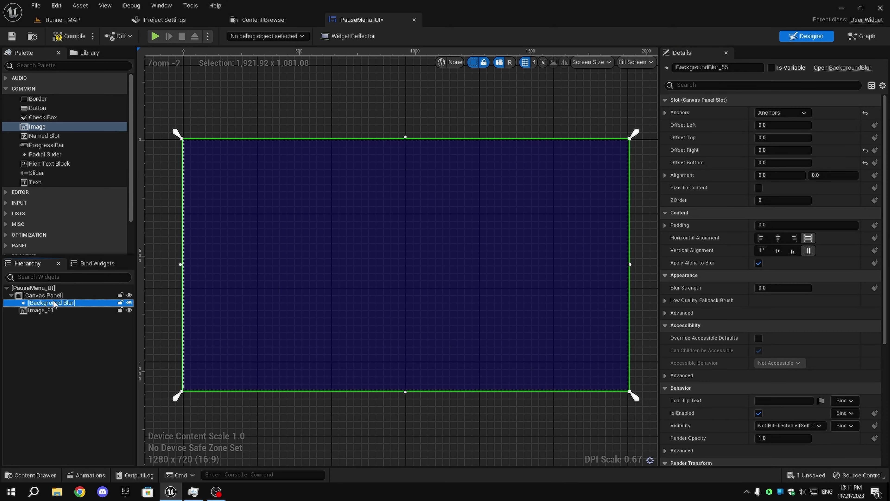
click(781, 288)
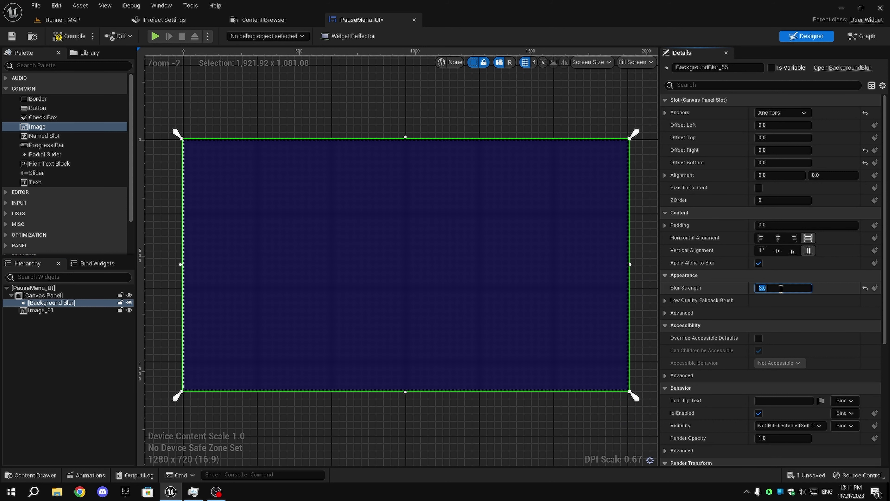
click(428, 432)
Add a Vertical Box inside the Canvas Panel, below the image in the widget hierarchy.
right_drag(428, 431, 407, 377)
scroll(432, 429, down, 2)
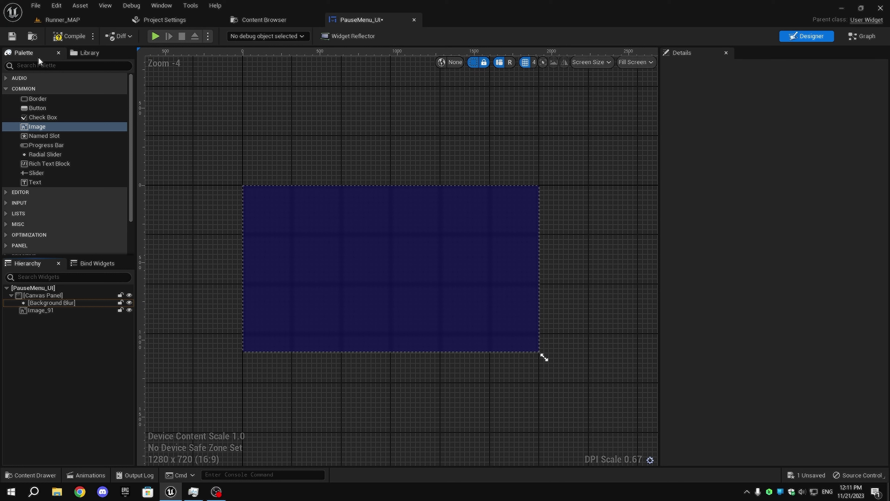
click(32, 67)
text(ver)
drag(39, 97, 40, 155)
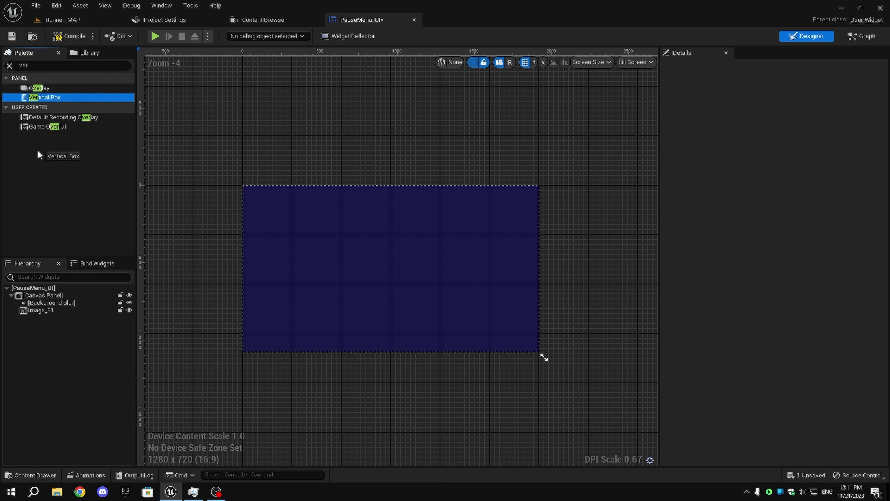
drag(38, 304, 40, 317)
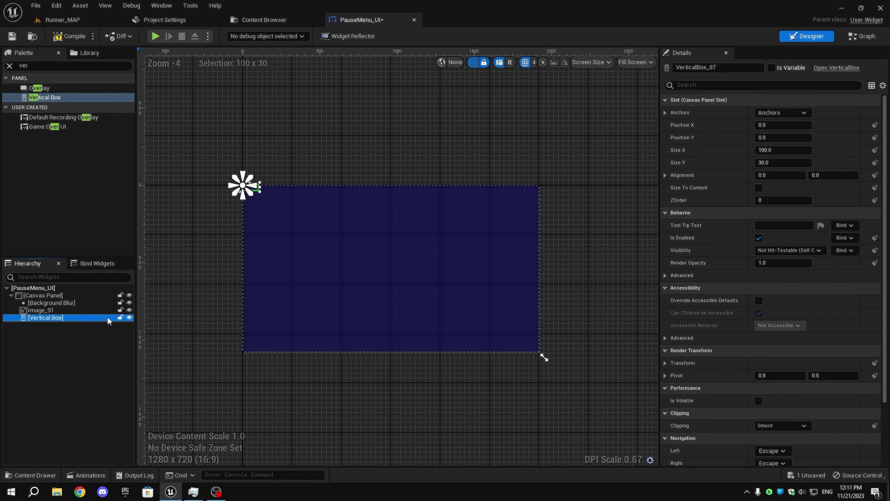
Anchor the Vertical Box to the canvas center with position 0, 0 and alignment 0.5, 0.5.
click(813, 113)
click(805, 169)
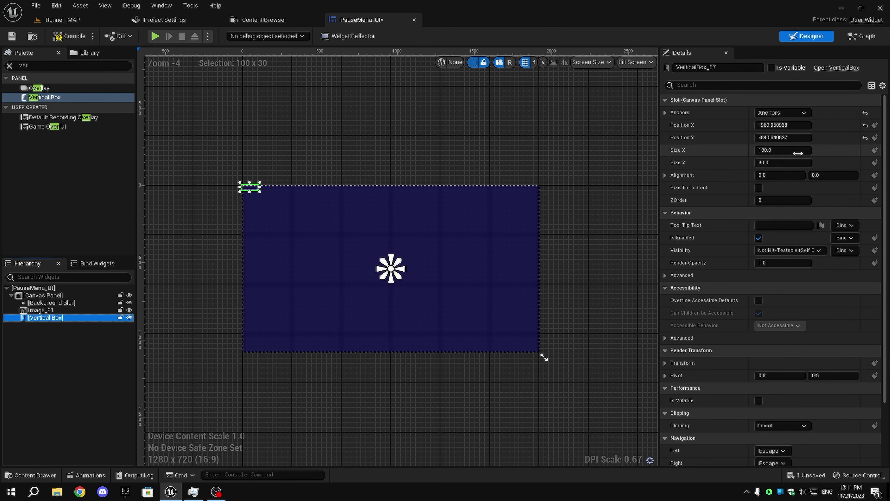
click(789, 137)
text(0)
click(785, 125)
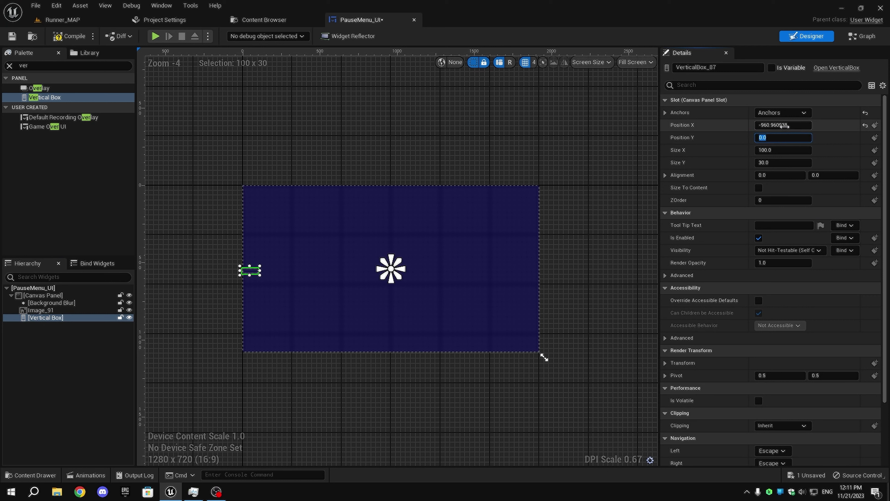
text(0)
click(792, 175)
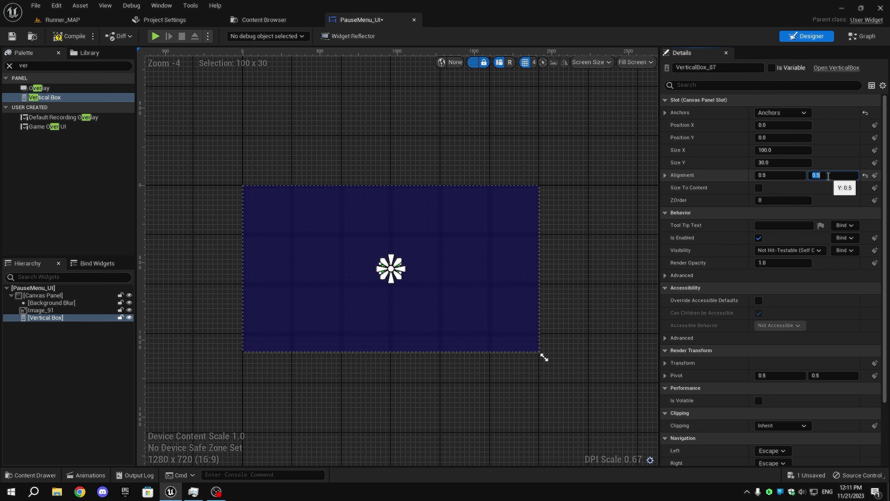
Resize the Vertical Box to 300 wide by 400 high.
scroll(363, 260, up, 4)
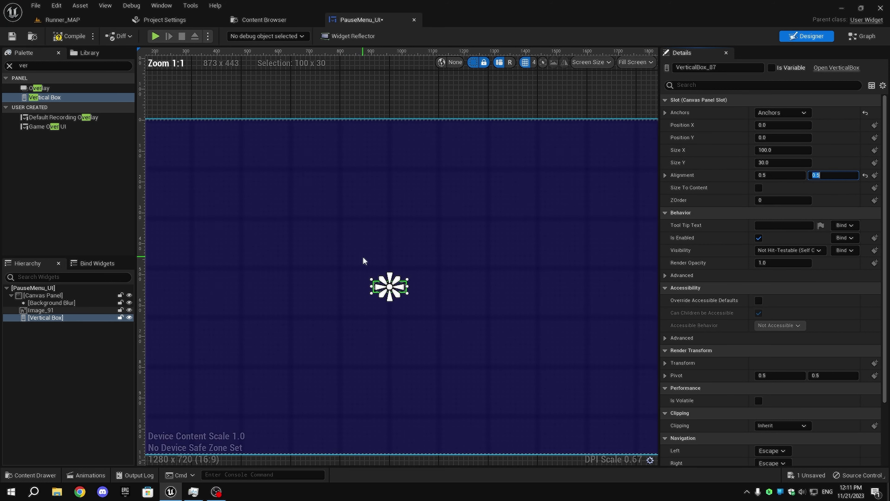
click(766, 150)
text(3)
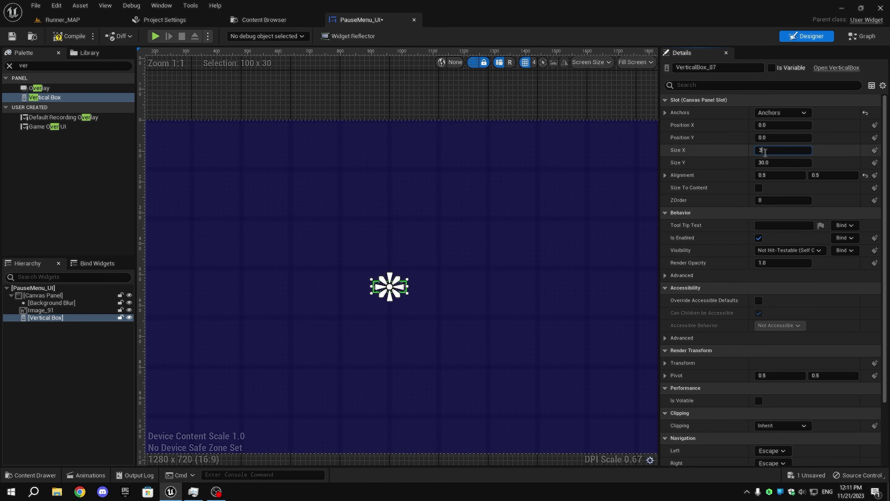
text(00)
key(Return)
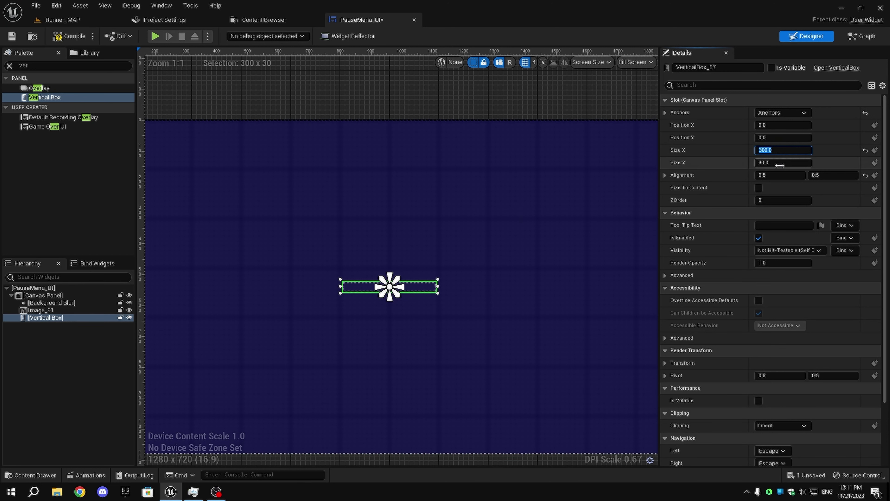
click(778, 165)
text(400)
key(Return)
scroll(423, 221, down, 5)
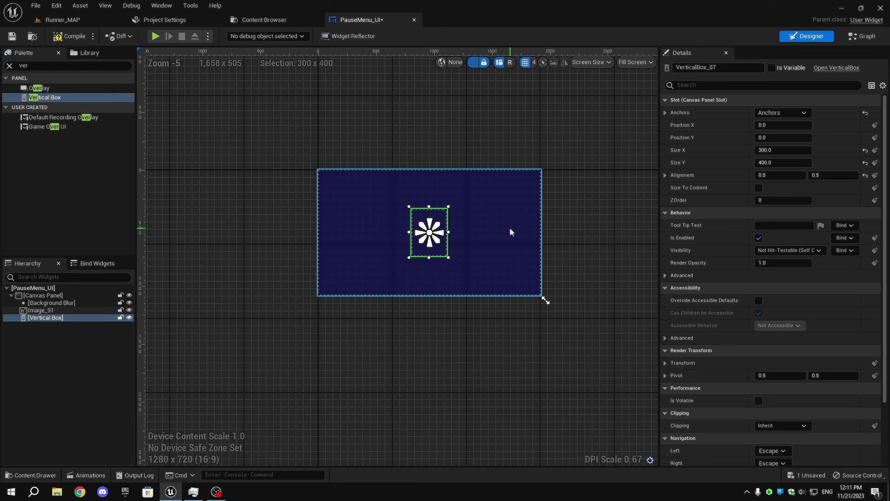
scroll(510, 231, up, 5)
scroll(491, 223, down, 1)
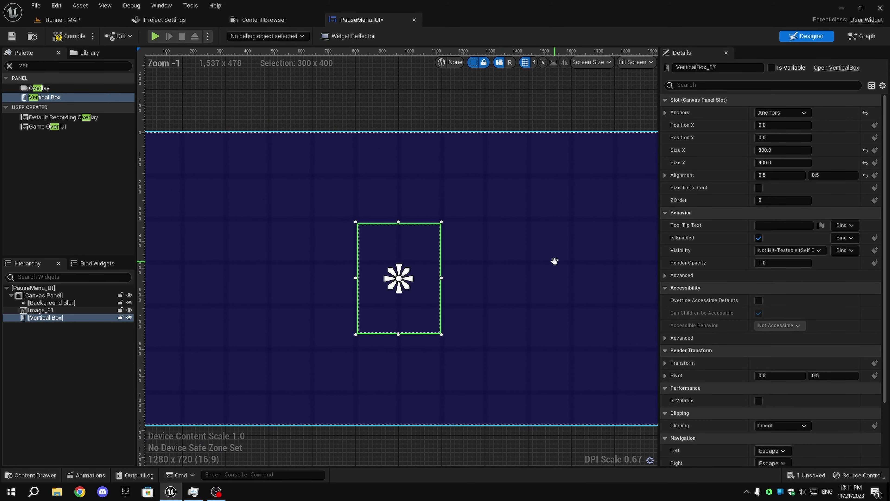
Move the Vertical Box below the canvas center by setting its Y position to 100.
click(784, 136)
text(100)
key(Return)
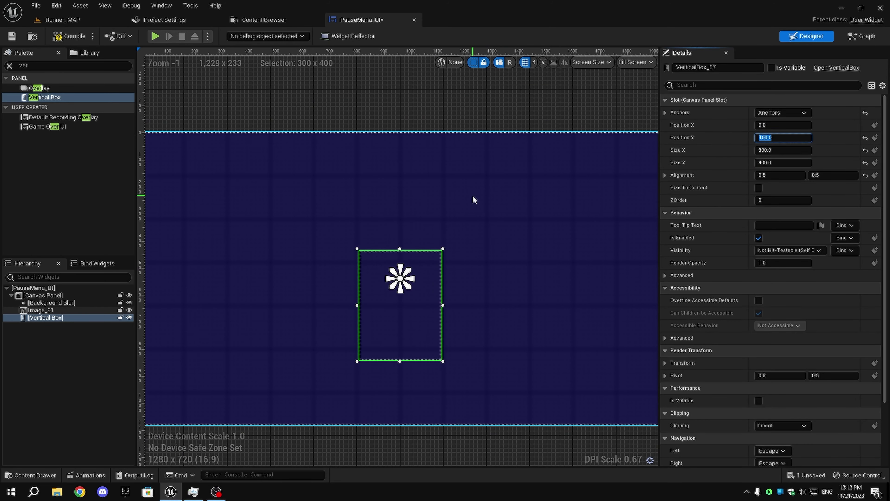
scroll(484, 182, down, 3)
scroll(451, 234, up, 7)
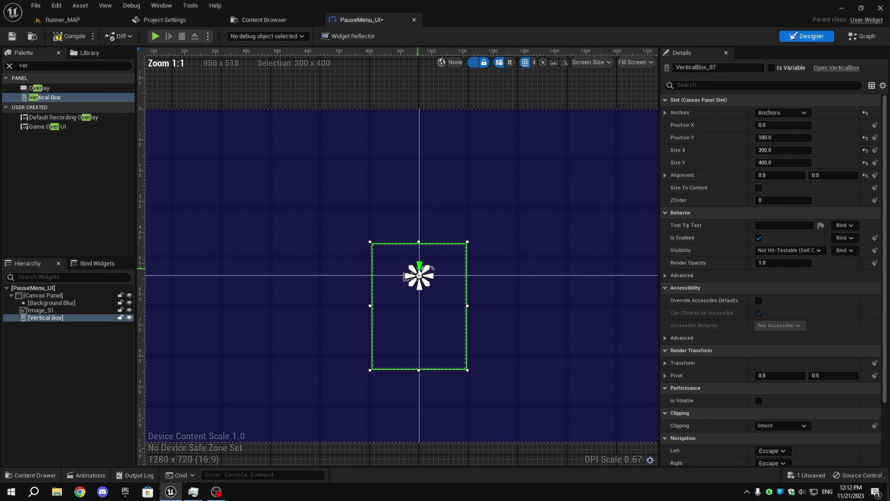
Place a Text widget on the canvas above and beside the Vertical Box, at about X 512, Y 188.
click(552, 239)
scroll(553, 239, down, 4)
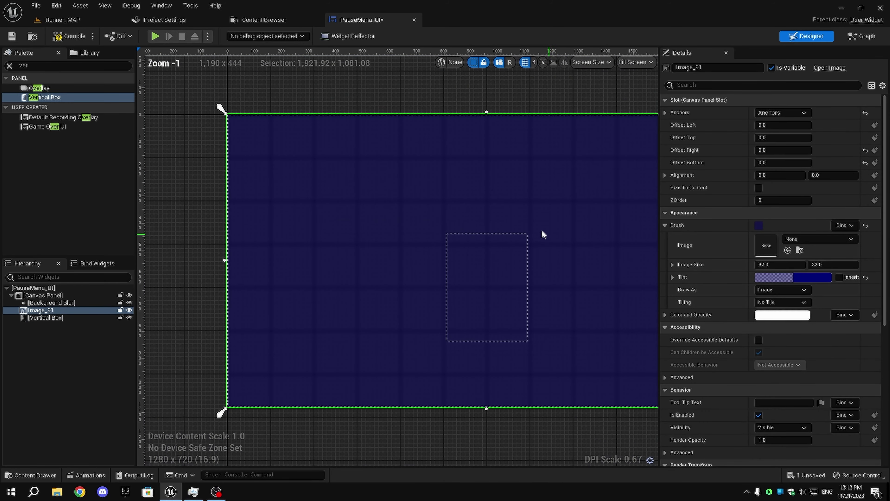
click(478, 311)
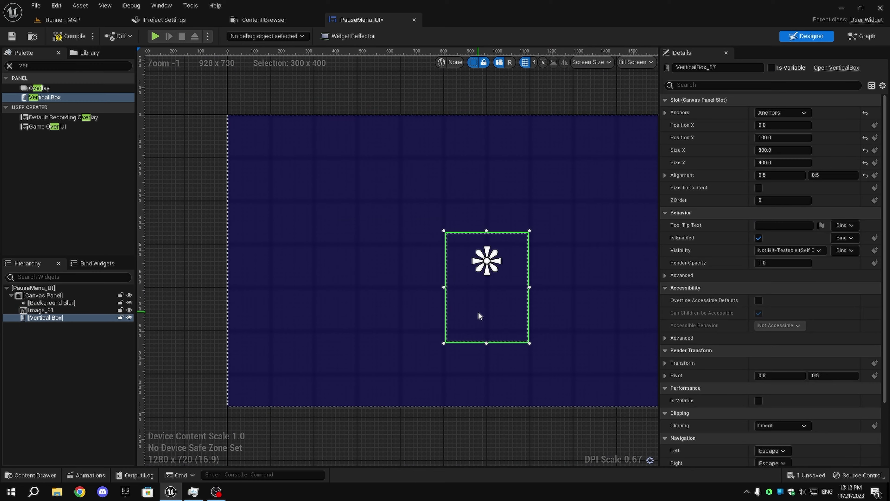
right_drag(478, 311, 421, 312)
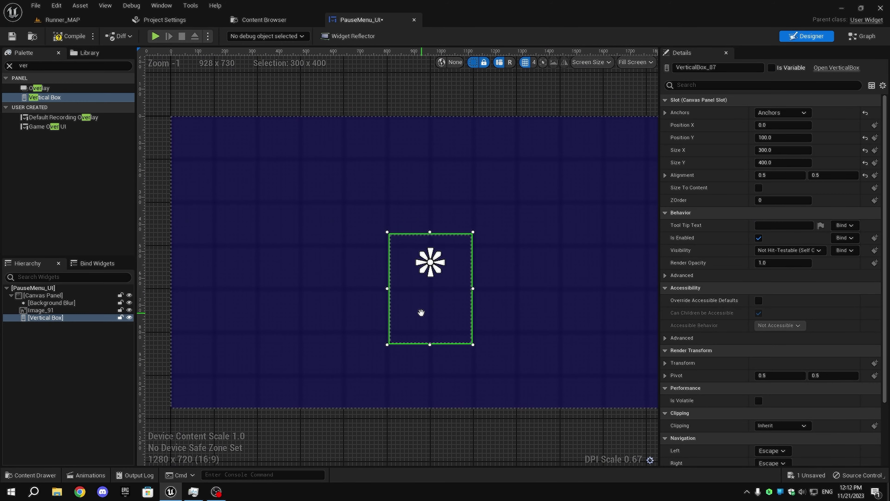
click(360, 193)
click(9, 66)
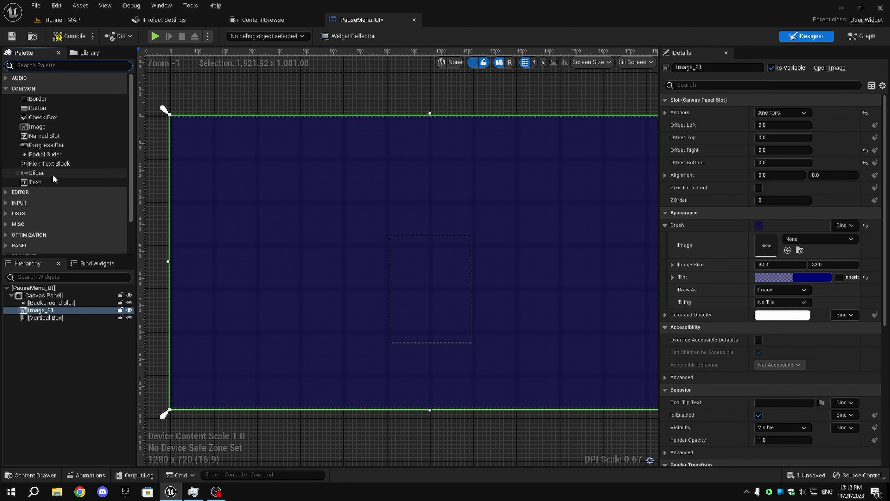
drag(35, 182, 314, 171)
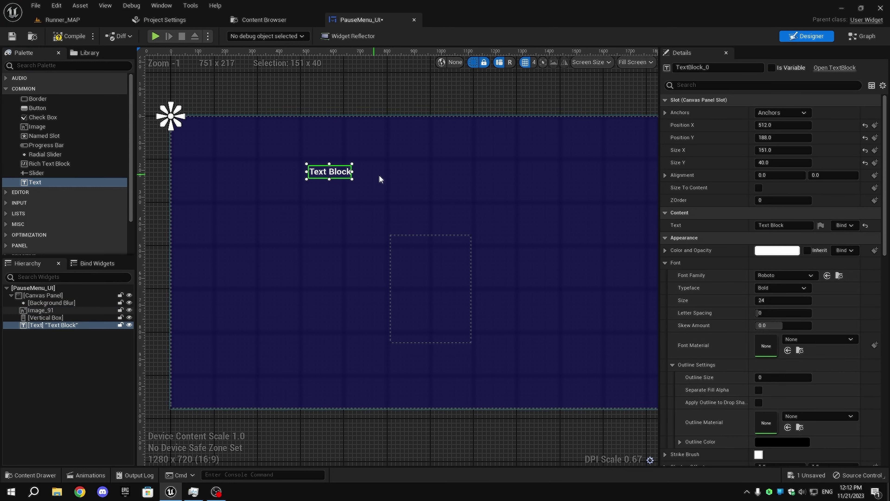
Anchor the text block to the canvas's top center and set its alignment to X 0.5, Y 5.
click(775, 102)
click(752, 102)
click(781, 112)
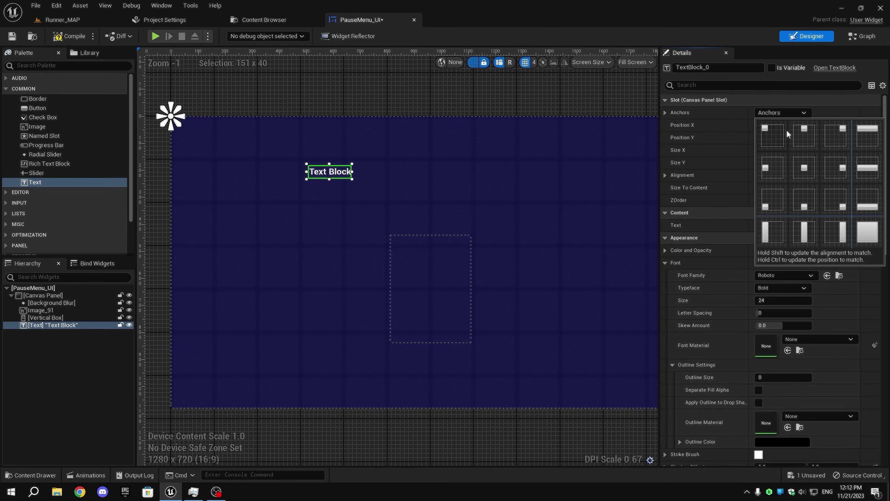
click(811, 138)
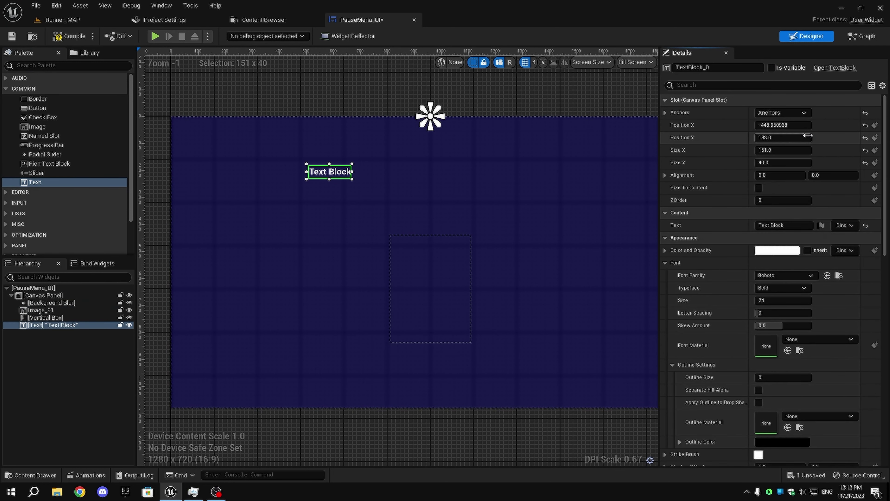
click(783, 126)
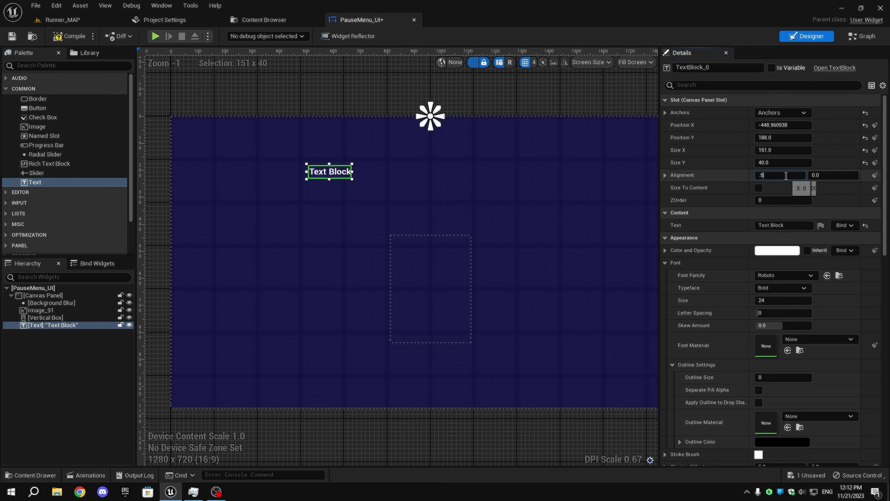
click(832, 175)
text(5)
key(Return)
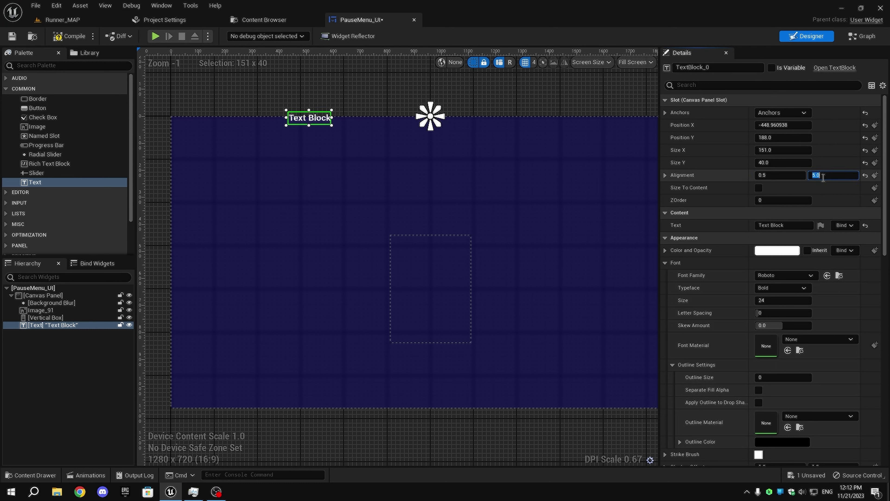
Set both the X and Y position of the text block to 0.
click(771, 141)
text(0)
key(Return)
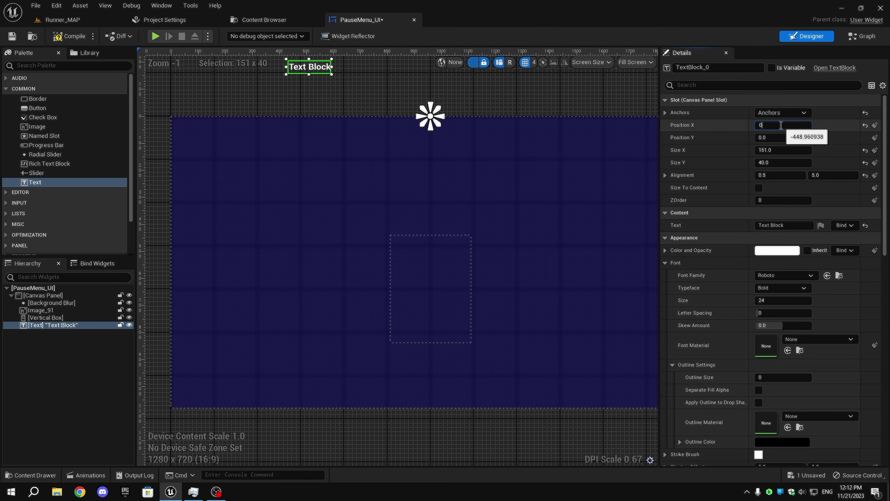
click(781, 125)
text(0)
key(Return)
Correct the text block's Y alignment to 0.5 and set its Y position to 35.
key(ctrl+z)
click(825, 176)
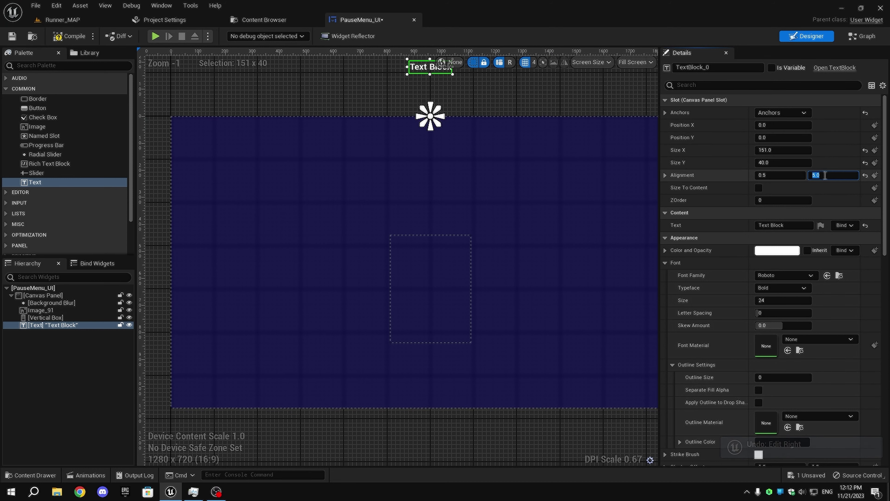
text(.5)
key(Return)
scroll(386, 179, up, 13)
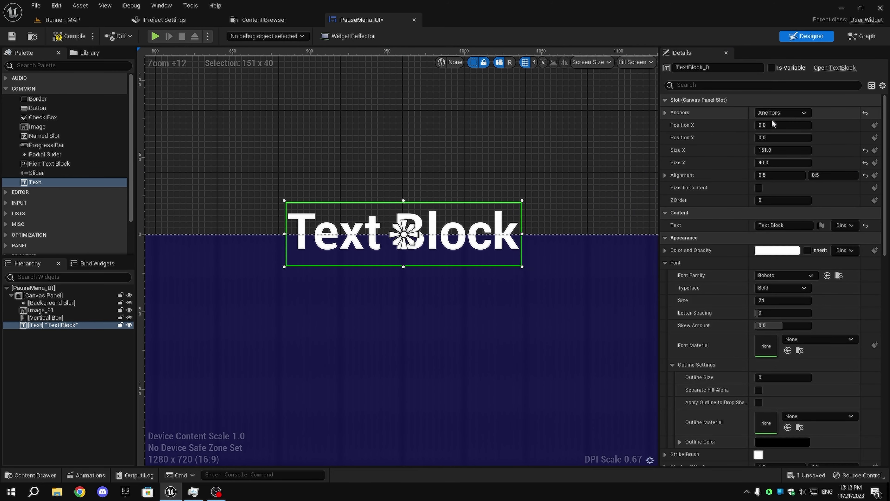
drag(764, 137, 774, 137)
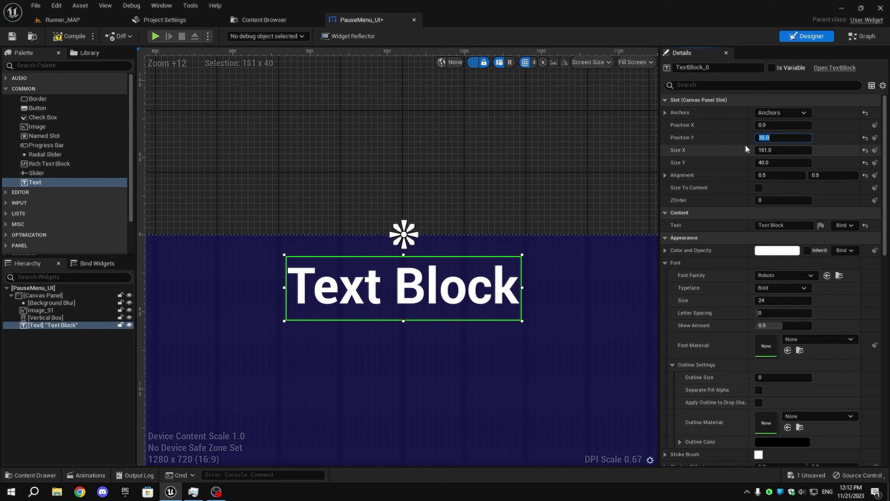
Increase the text block's font size to 60.
scroll(532, 223, down, 4)
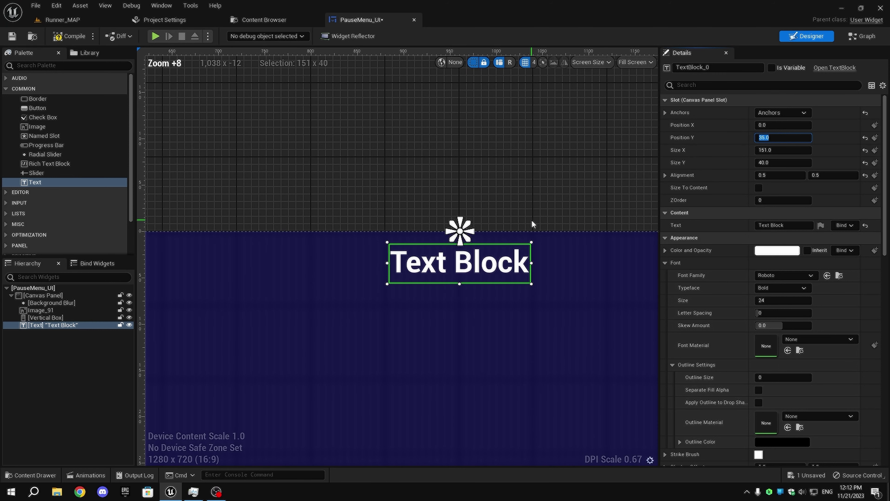
click(790, 302)
text(60)
key(Return)
scroll(490, 253, down, 4)
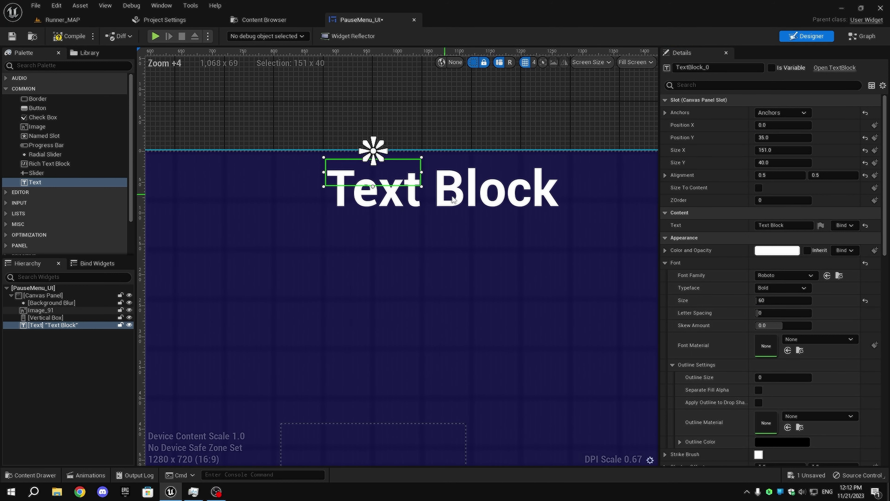
Make the title text block size to its content and set its Y position to 70.
click(758, 188)
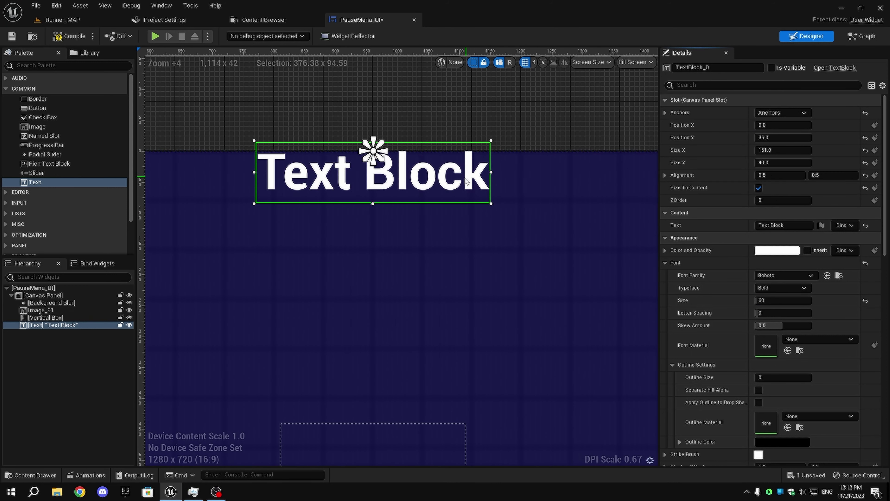
click(778, 140)
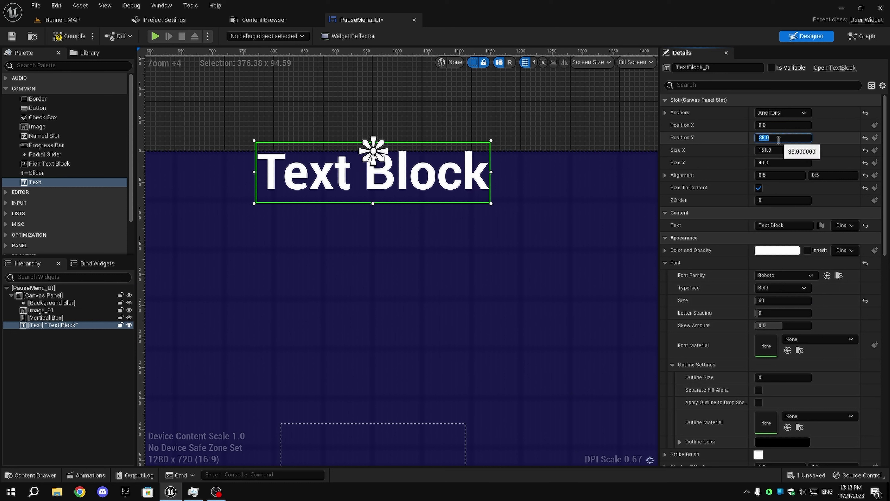
text(50)
key(Return)
text(70.)
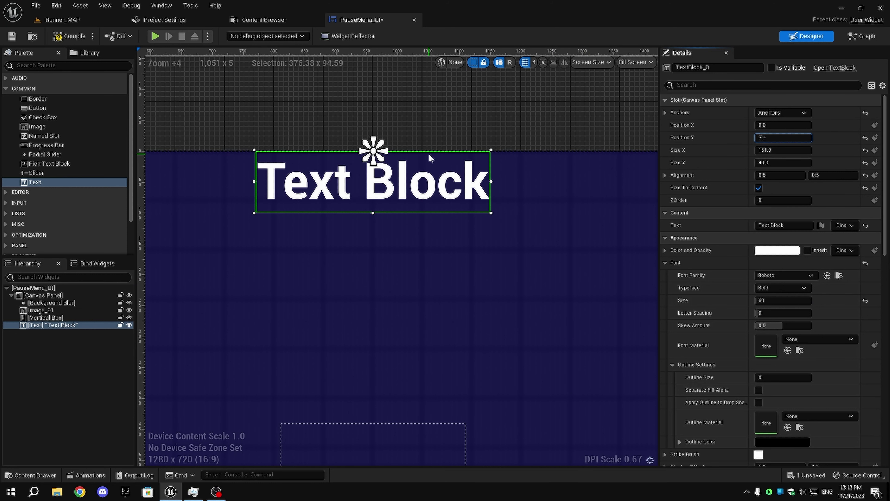
text(0)
key(Return)
scroll(417, 158, down, 5)
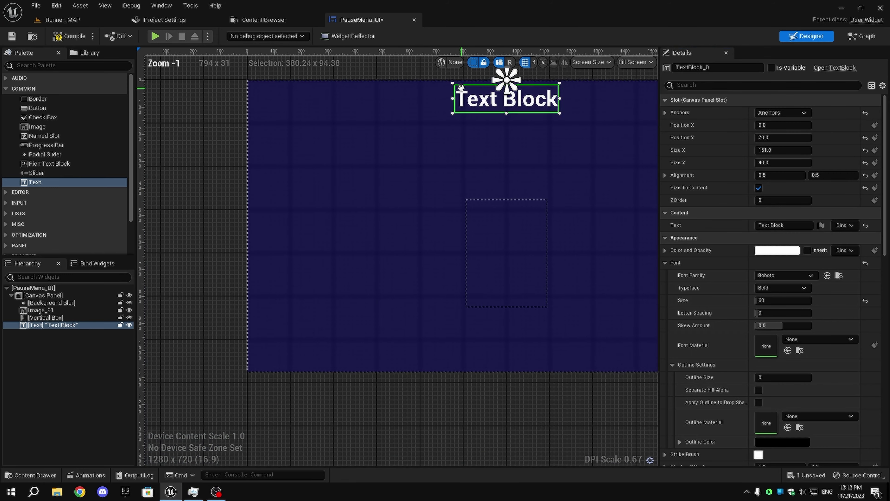
scroll(413, 160, up, 1)
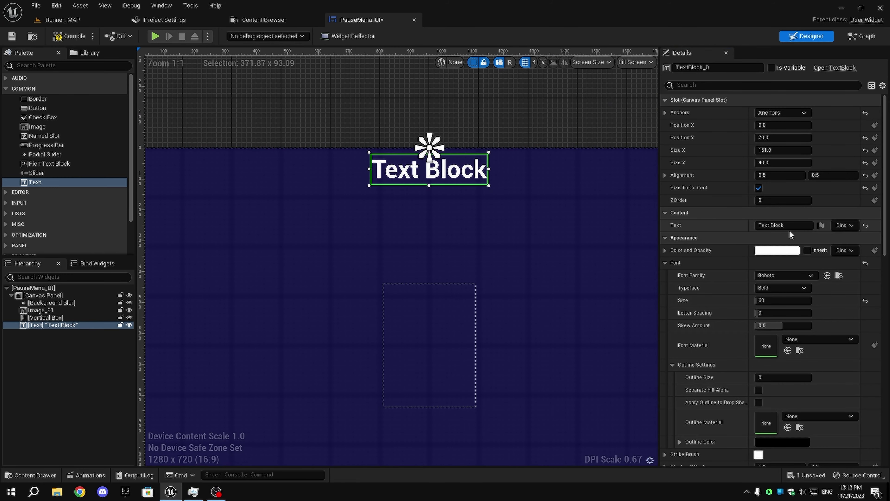
Change the title text block's text to "PAUSED!".
drag(788, 225, 739, 225)
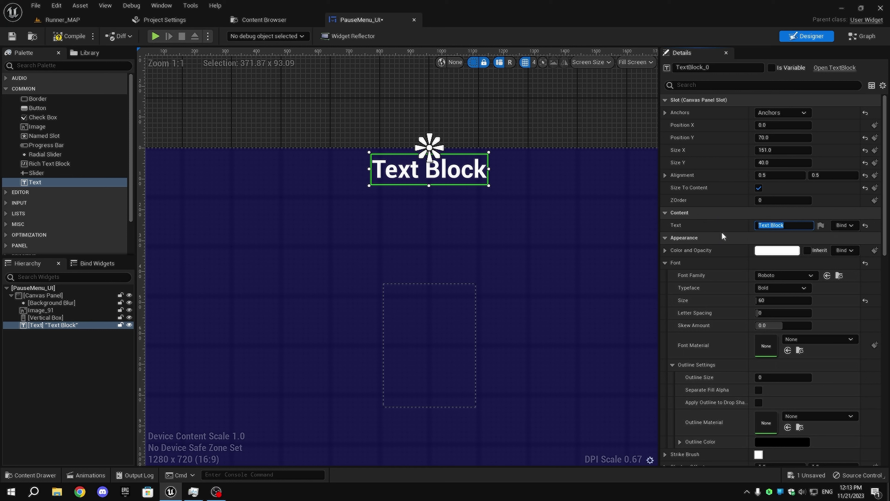
text(PAUSED!)
key(Return)
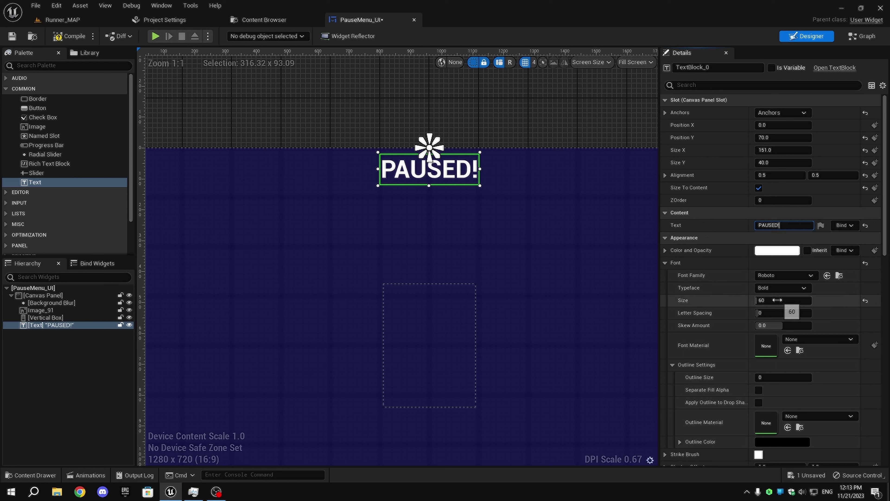
Color the PAUSED! title pure red by setting its green and blue values to 0.
click(778, 250)
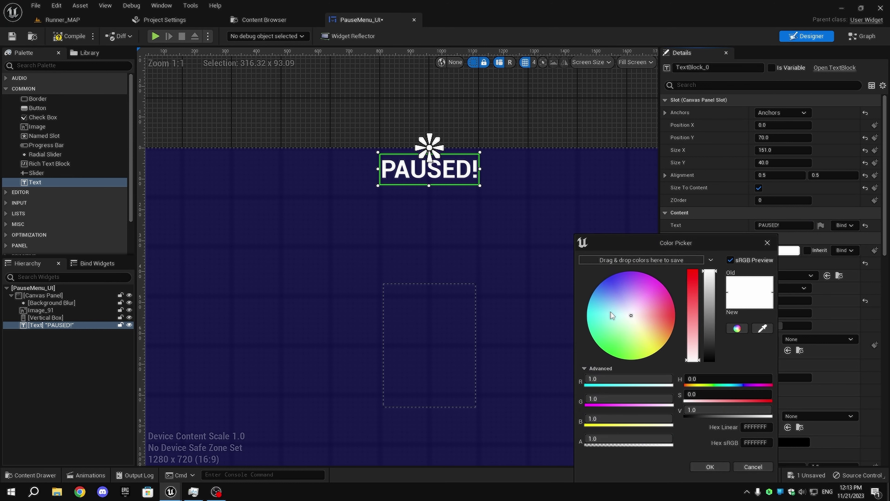
drag(639, 394, 602, 394)
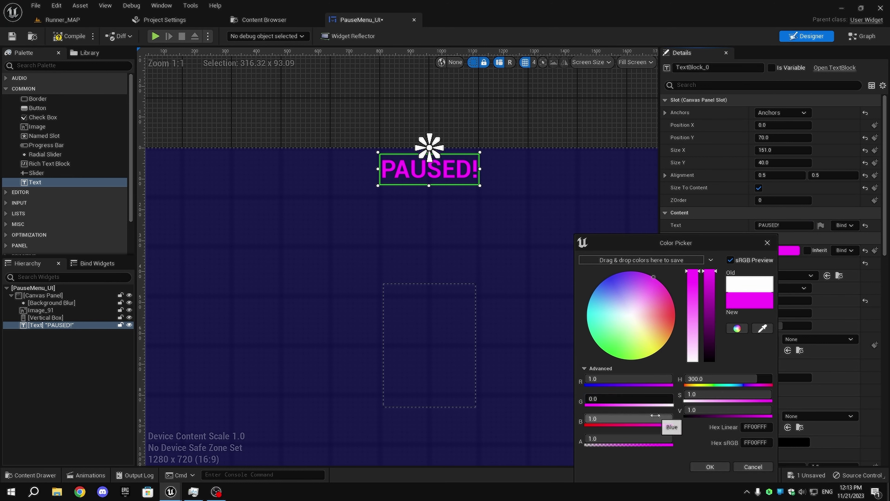
drag(655, 416, 602, 419)
click(710, 466)
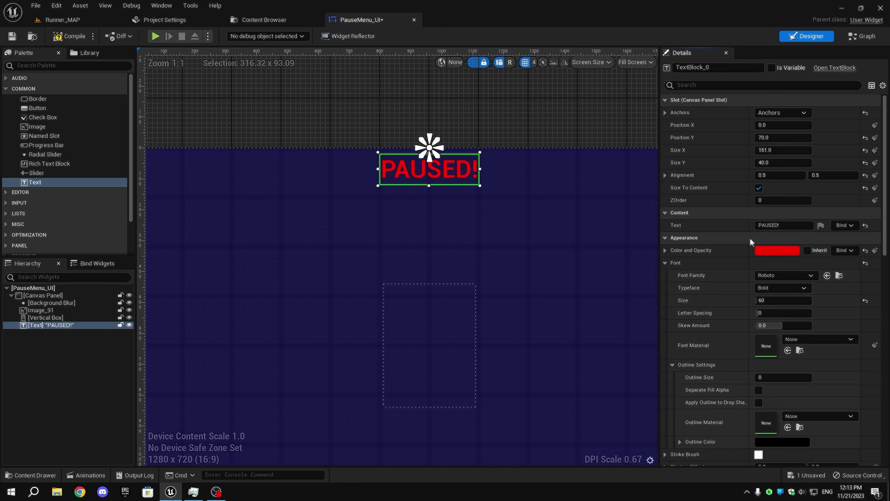
Try the RobotoTiny font family on the PAUSED! title and return it to Roboto with the Bold typeface.
click(778, 275)
click(789, 184)
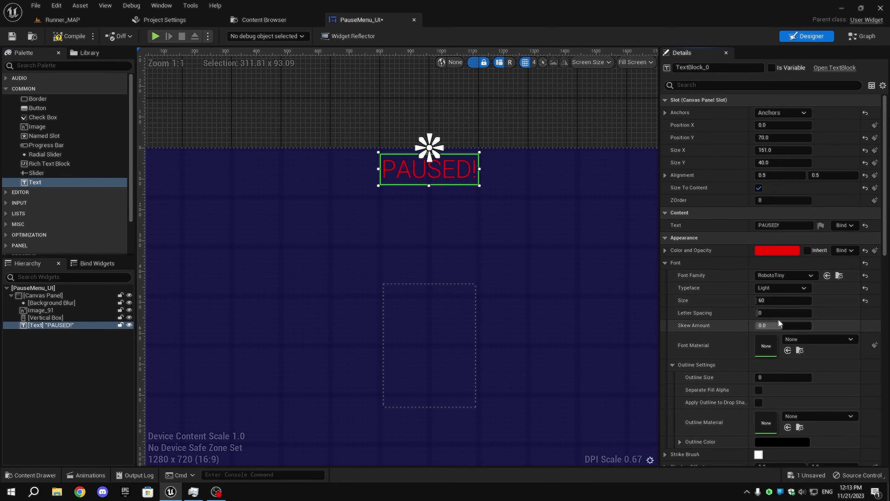
click(783, 275)
click(767, 170)
click(781, 288)
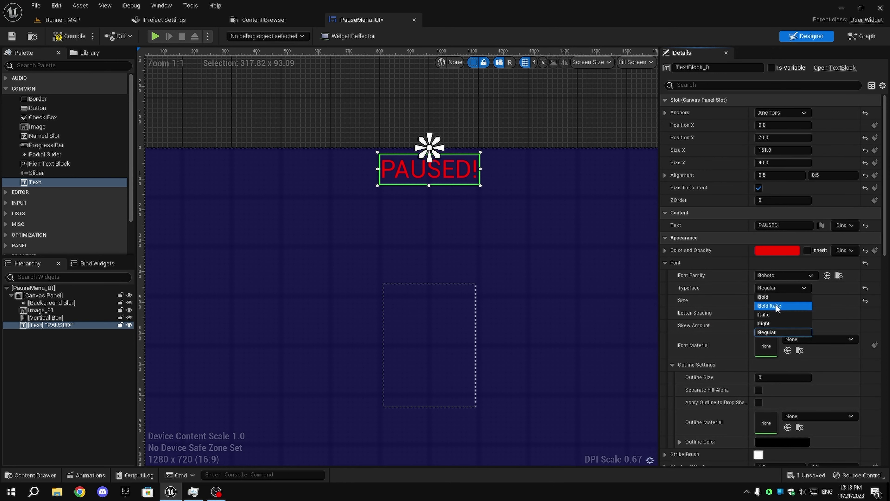
click(773, 303)
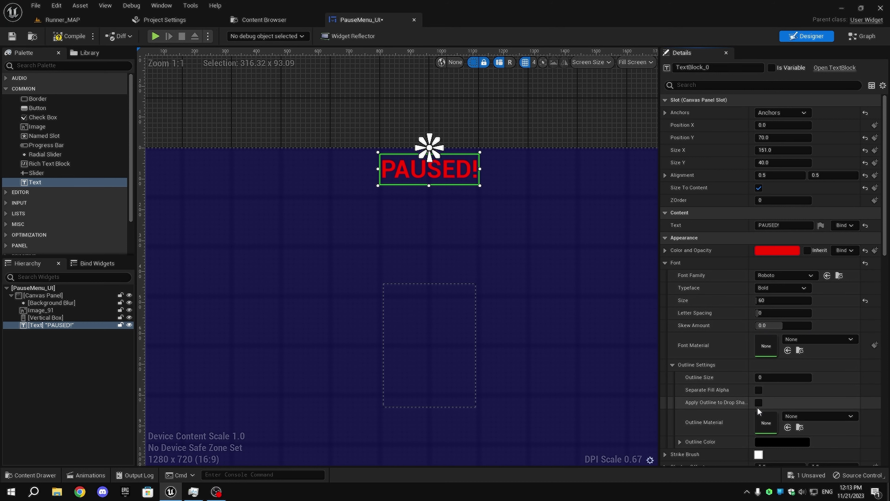
Give the PAUSED! title an outline size of 3 and a font size of 70.
scroll(768, 414, down, 1)
text(3)
key(Return)
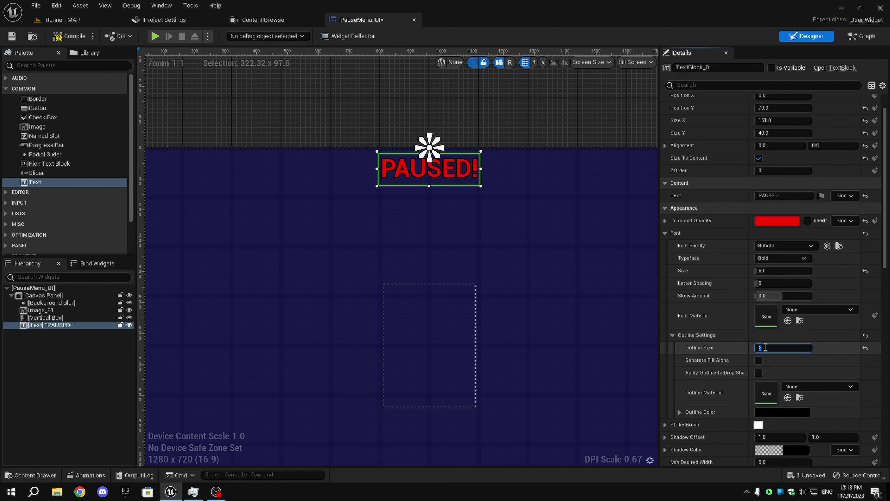
scroll(446, 206, up, 4)
click(785, 269)
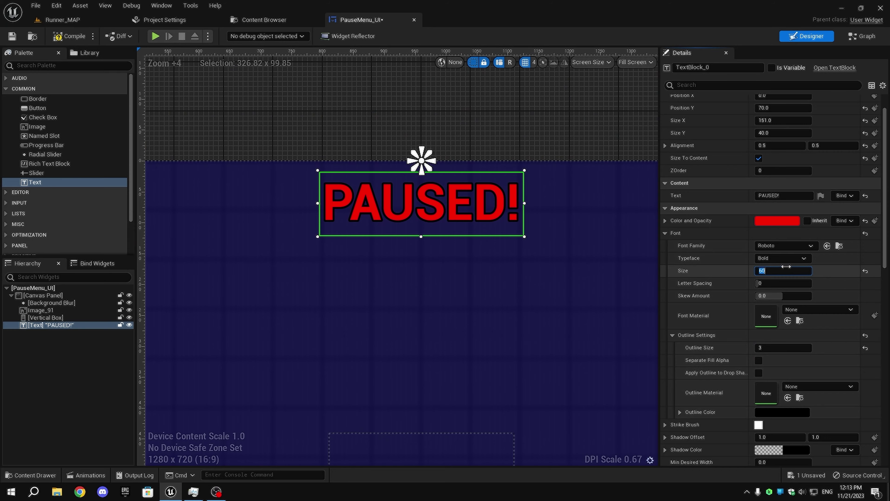
text(70)
key(Return)
scroll(501, 253, down, 8)
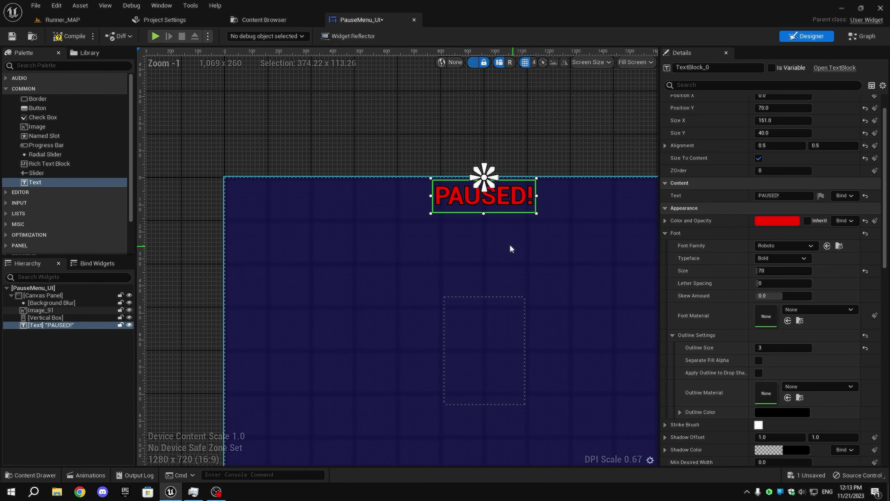
Examine how the title and the vertical box sit on the whole canvas, and check the box's slot settings.
scroll(509, 214, up, 5)
click(493, 286)
click(491, 230)
scroll(495, 253, down, 2)
right_drag(499, 277, 514, 244)
scroll(541, 290, down, 1)
scroll(494, 245, down, 2)
scroll(472, 288, up, 5)
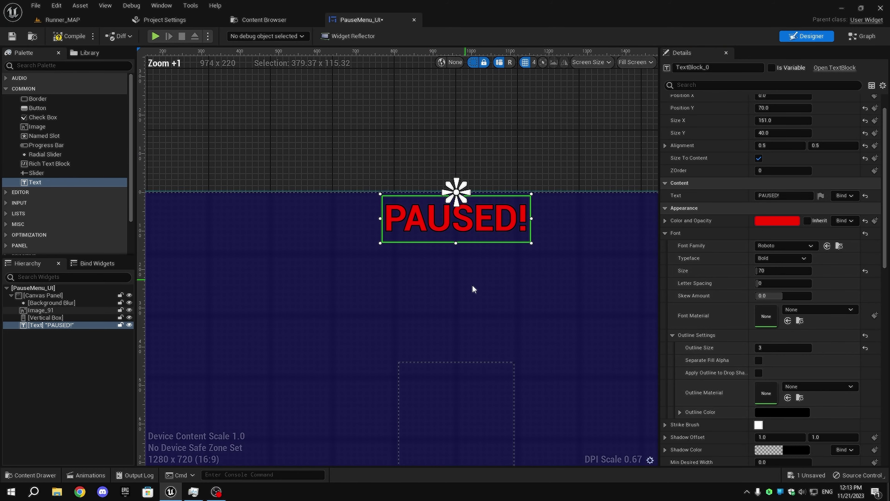
click(492, 287)
scroll(493, 288, down, 3)
right_drag(492, 288, 445, 172)
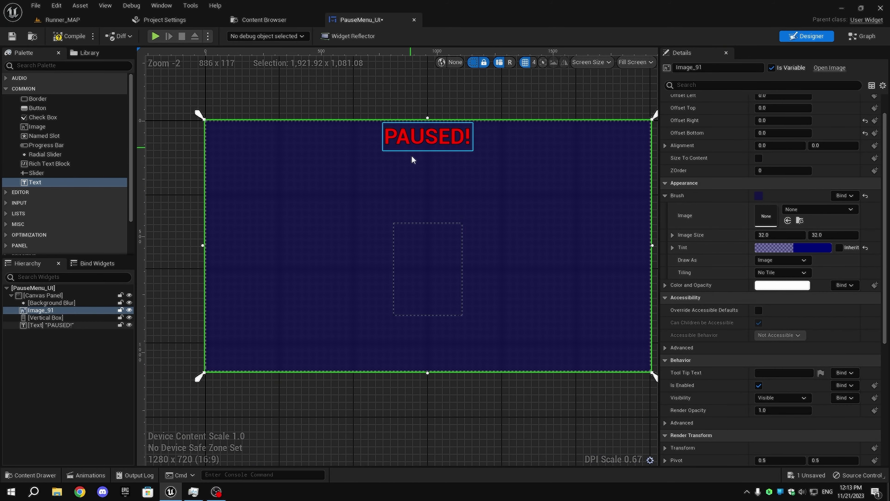
click(431, 257)
scroll(742, 174, up, 2)
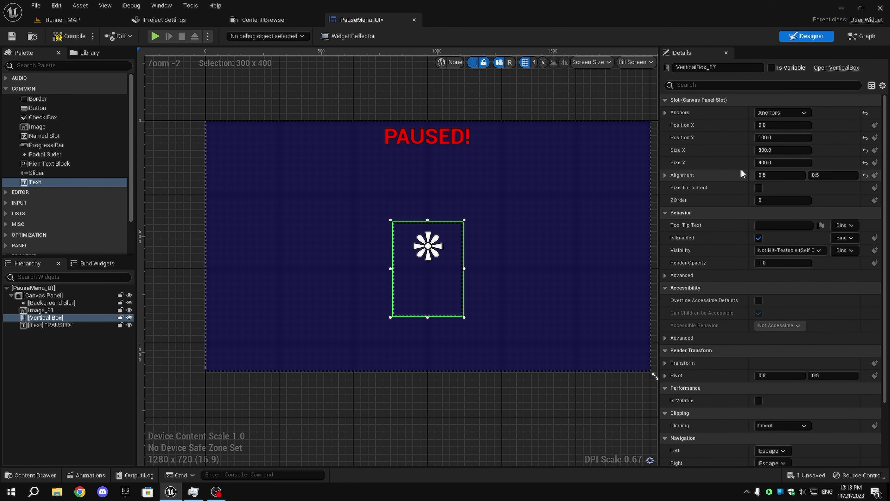
click(775, 162)
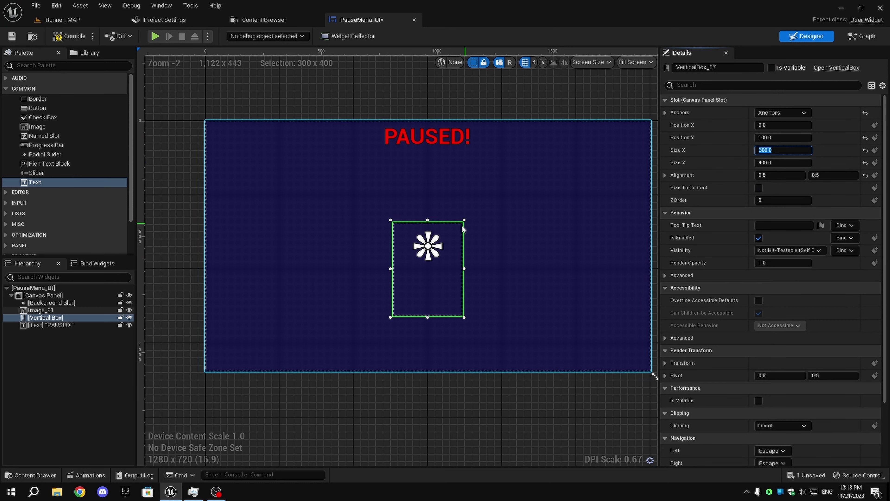
mouse_move(454, 233)
right_down()
mouse_move(463, 203)
mouse_move(457, 217)
right_up()
click(485, 223)
click(447, 233)
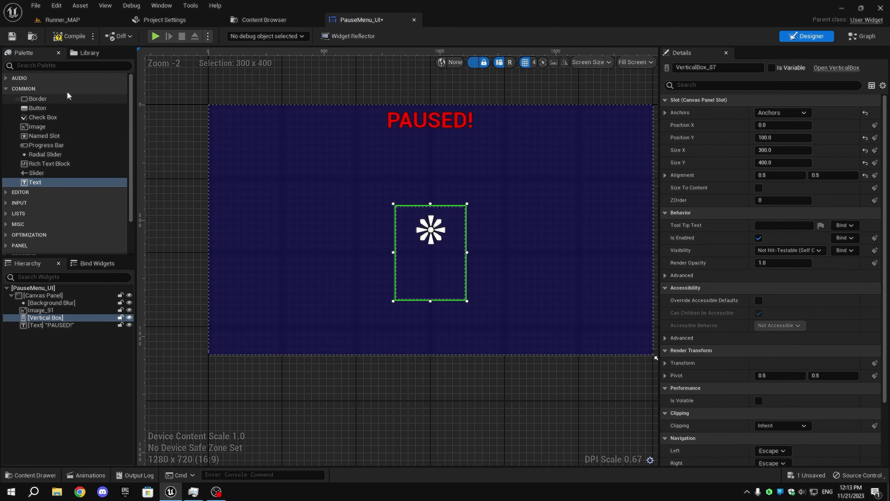
Add a Spacer inside the vertical box and place the box below the title in the widget hierarchy.
click(20, 65)
text(spacer)
drag(69, 89, 64, 194)
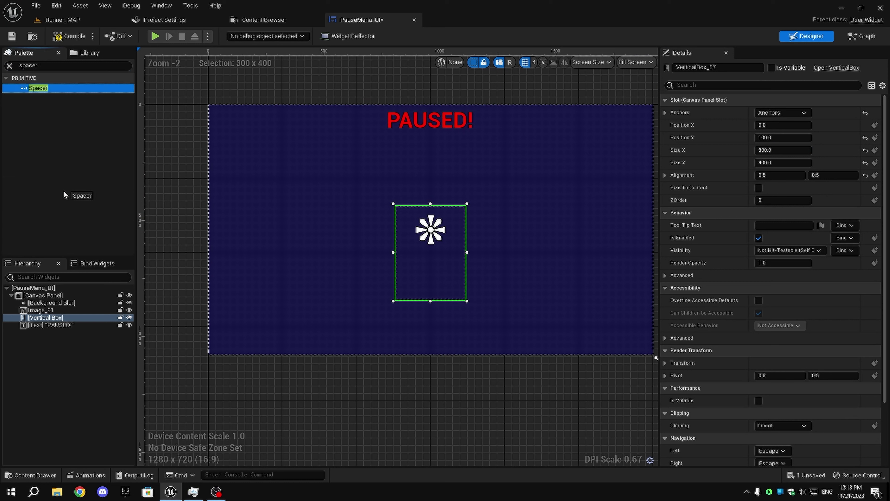
drag(58, 319, 58, 334)
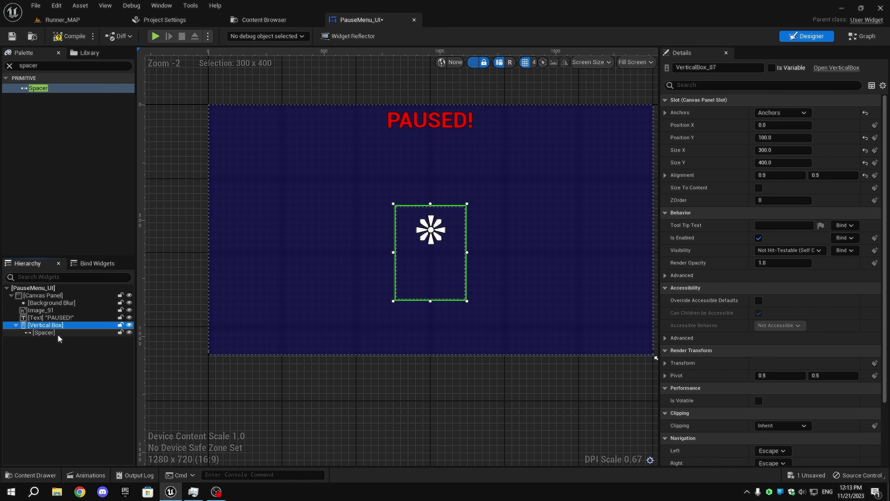
Set the Y size of the spacer in the vertical box to 20.
double_click(57, 327)
right_drag(434, 201, 392, 242)
click(105, 332)
scroll(308, 284, up, 4)
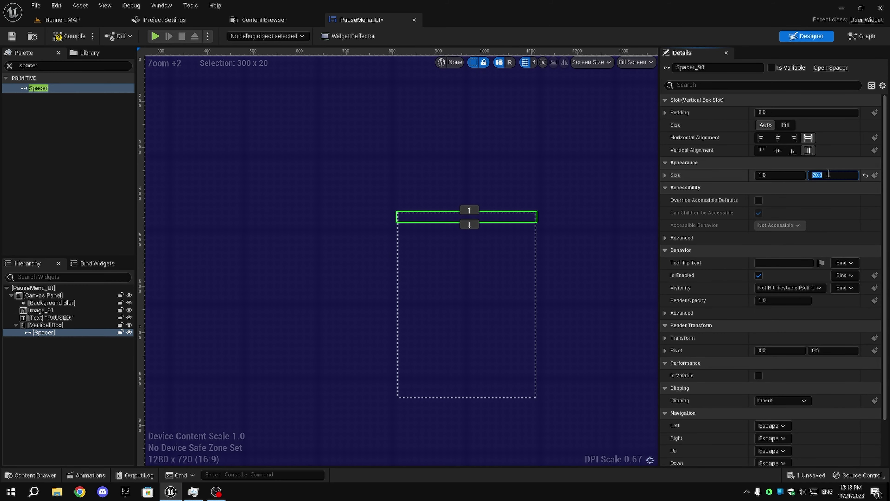
Add a Button under the spacer in the vertical box and set its slot size to Fill.
click(10, 66)
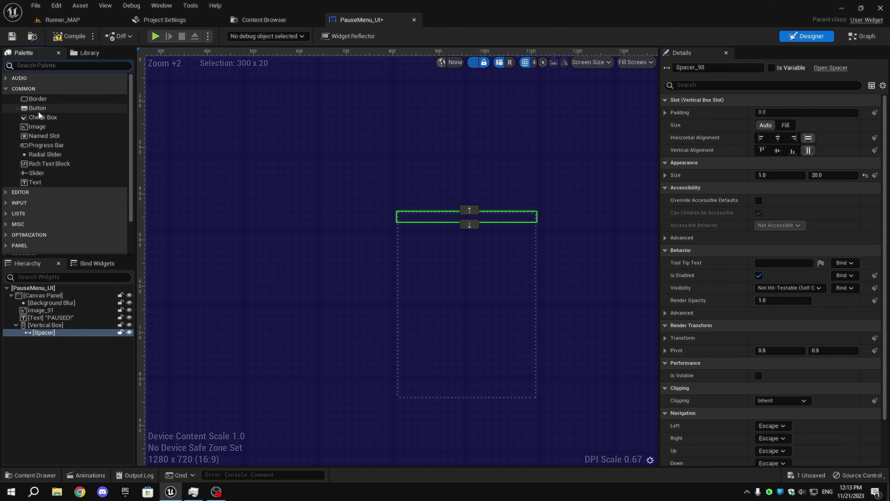
drag(38, 112, 383, 258)
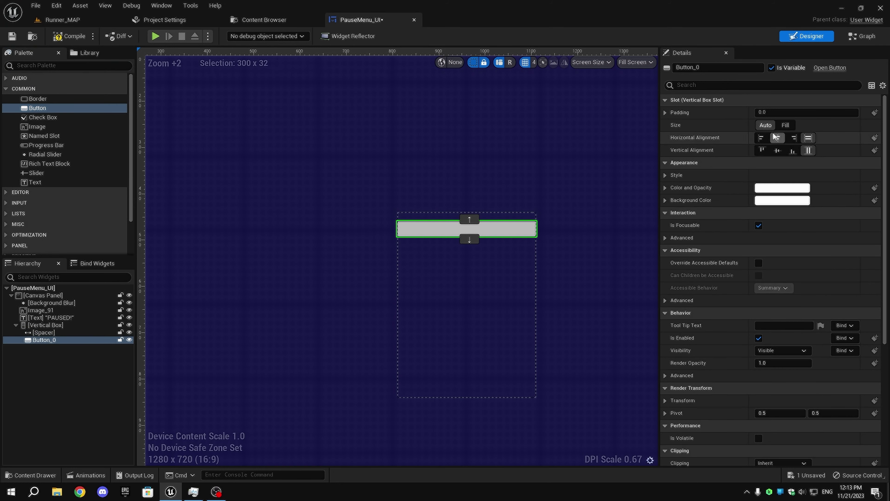
click(784, 125)
Duplicate the spacer and place the copy below the button in the vertical box.
click(39, 333)
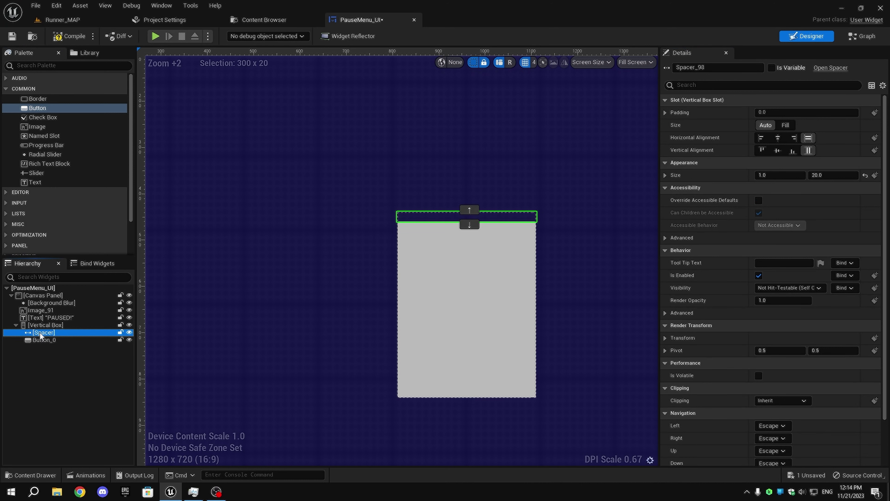
key(ctrl+d)
drag(46, 353, 45, 351)
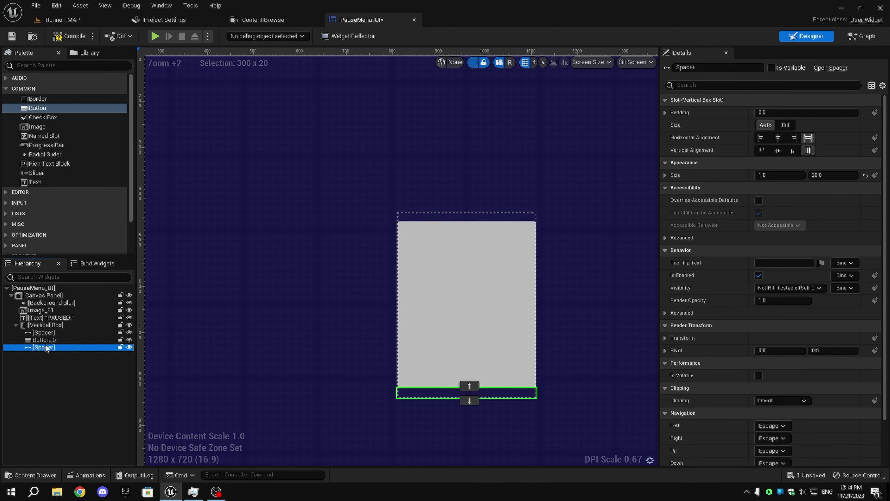
Duplicate the button and the spacer so that three buttons alternate with spacers in the vertical box.
click(45, 340)
key(ctrl+d)
key(ctrl+d)
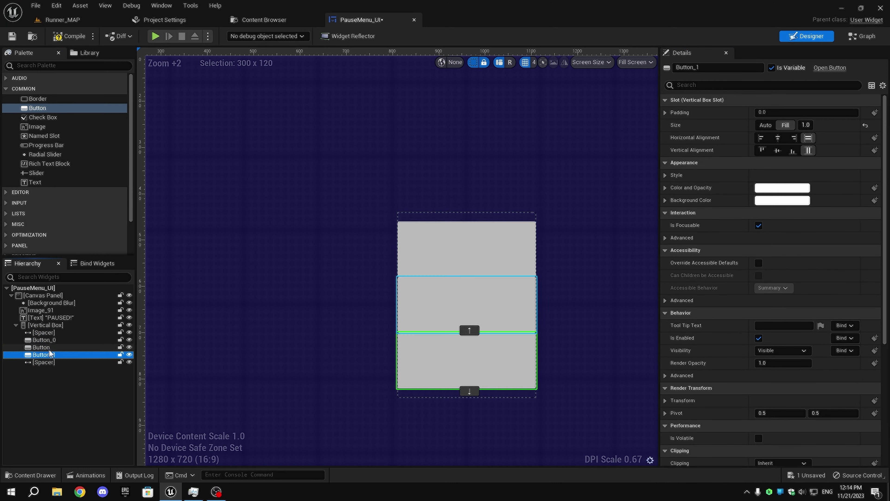
mouse_move(43, 364)
mouse_down()
mouse_move(49, 371)
mouse_move(31, 360)
mouse_move(40, 373)
mouse_up()
click(42, 356)
key(ctrl+d)
click(34, 389)
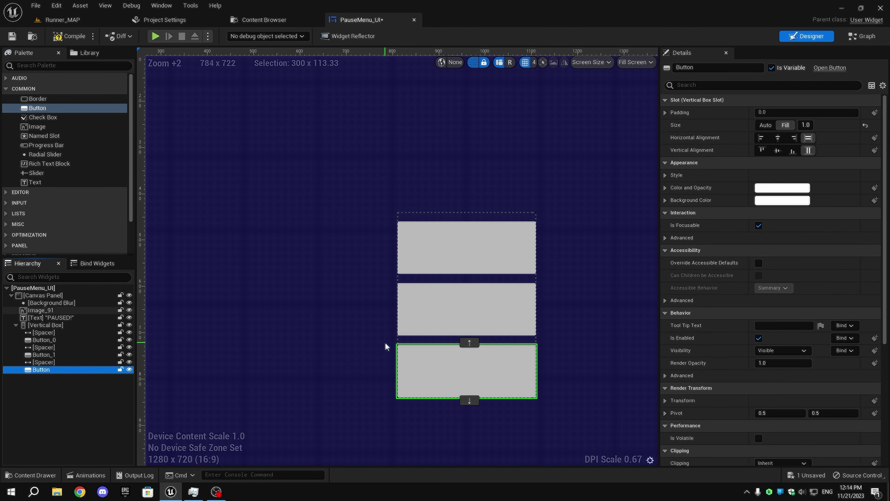
Duplicate a spacer and place the copy below the last button in the vertical box.
right_drag(384, 343, 285, 334)
click(42, 362)
key(ctrl+d)
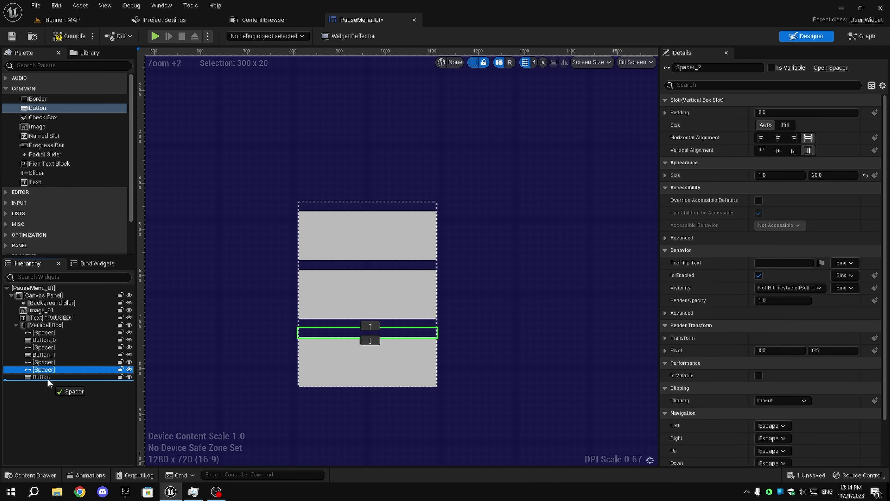
drag(48, 382, 48, 383)
Add a Text block inside the topmost button of the vertical box.
scroll(393, 277, down, 5)
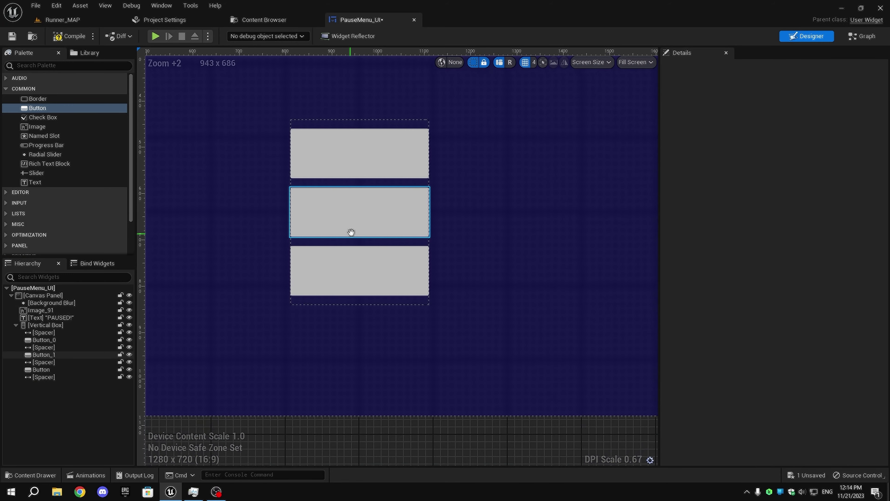
scroll(394, 277, up, 4)
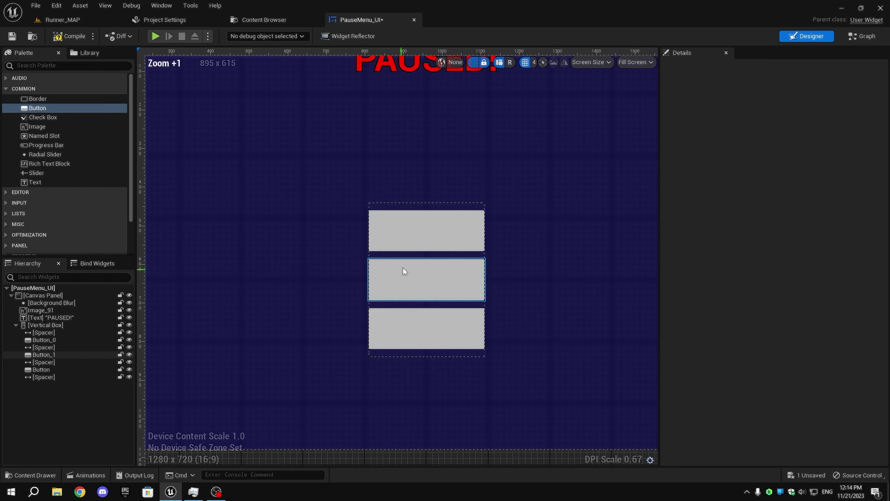
right_drag(403, 267, 366, 296)
scroll(365, 274, up, 3)
click(364, 250)
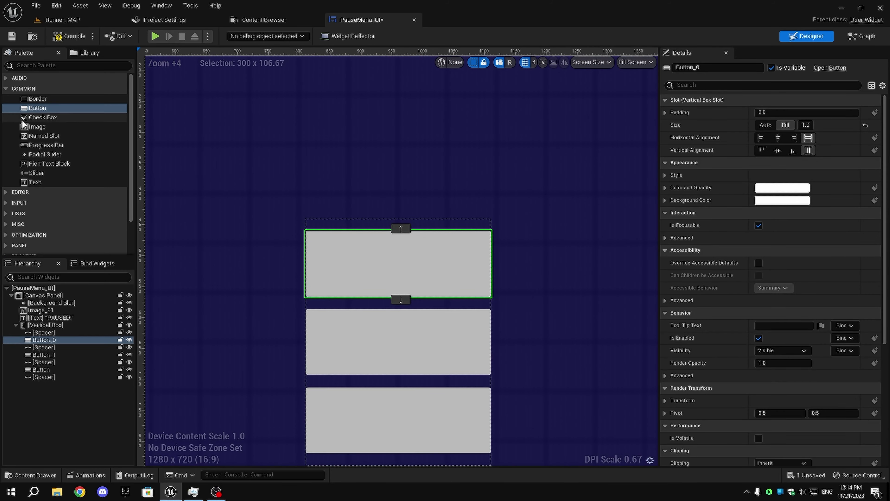
drag(41, 184, 313, 265)
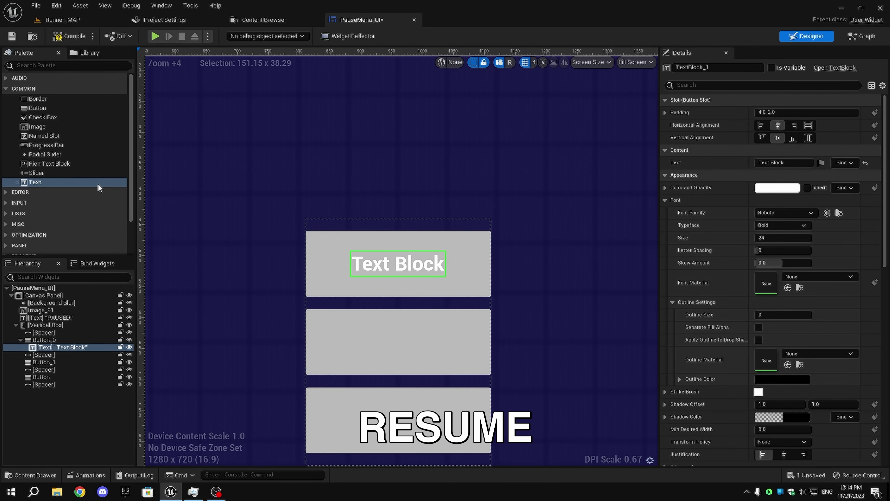
Add a Text block inside each of the other two buttons and set the topmost button's label to RESUME.
drag(80, 184, 335, 400)
click(406, 272)
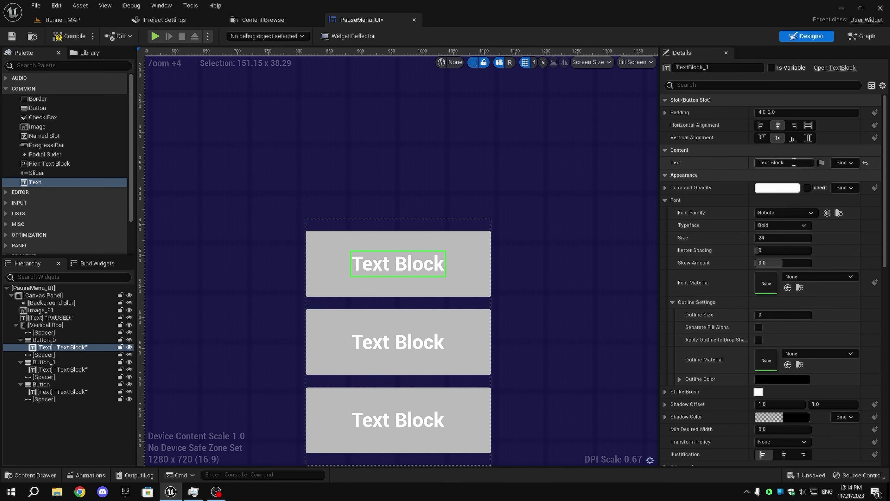
click(771, 162)
text(Re)
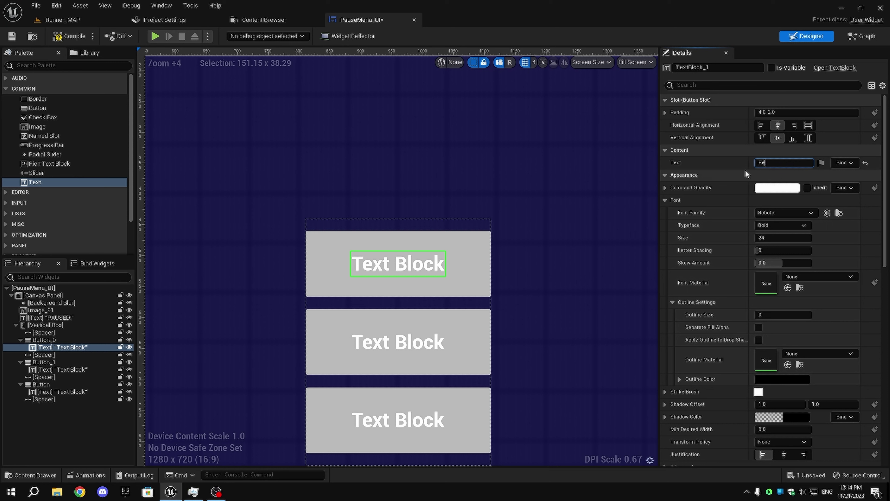
text(sume)
key(Return)
click(406, 340)
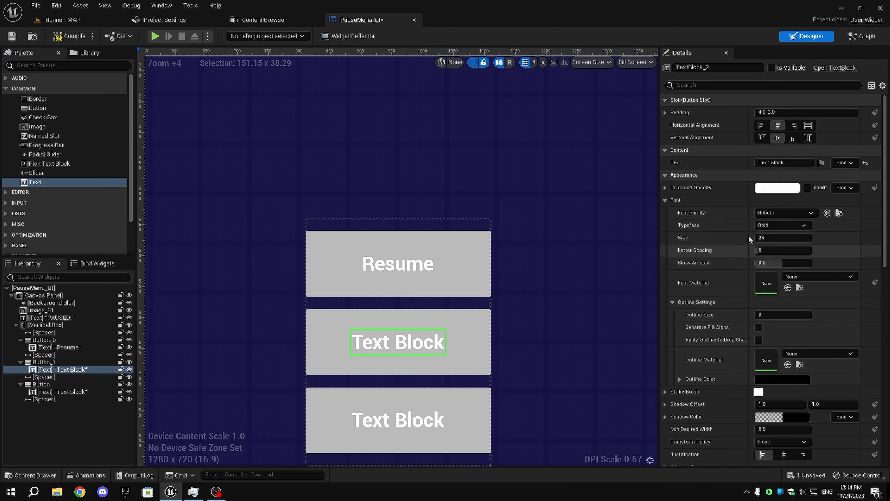
click(382, 270)
click(789, 162)
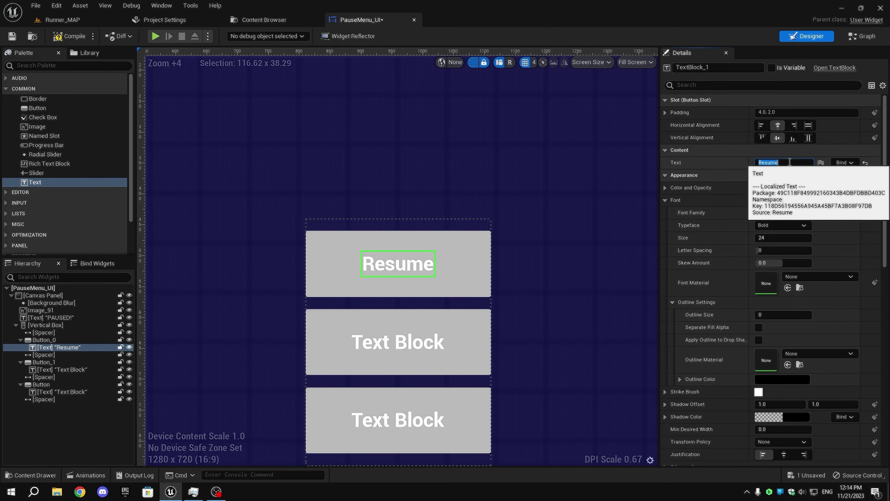
text(RESUME)
Label the middle button OPTIONS and the lowest button MAIN MENU.
click(392, 341)
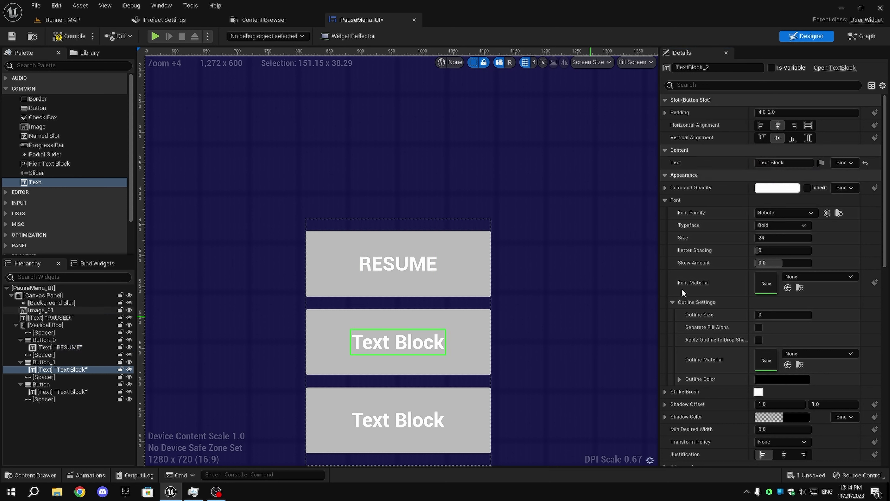
click(790, 162)
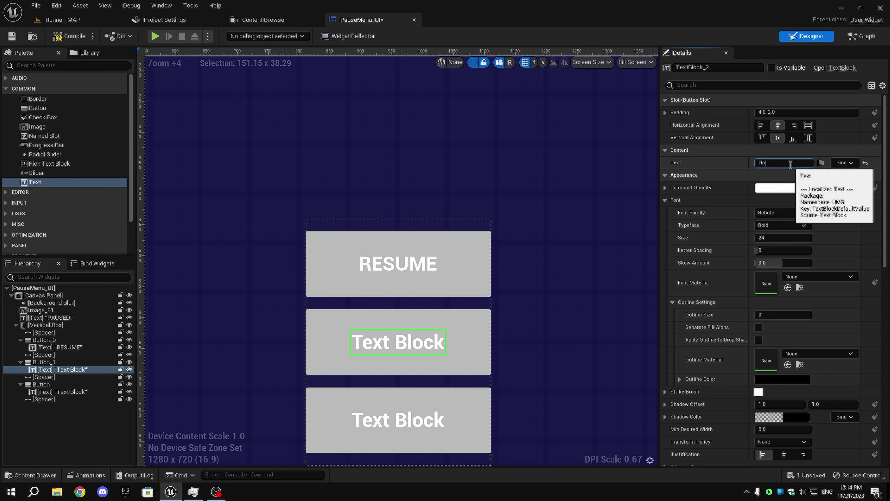
text(OPTIONS)
key(Return)
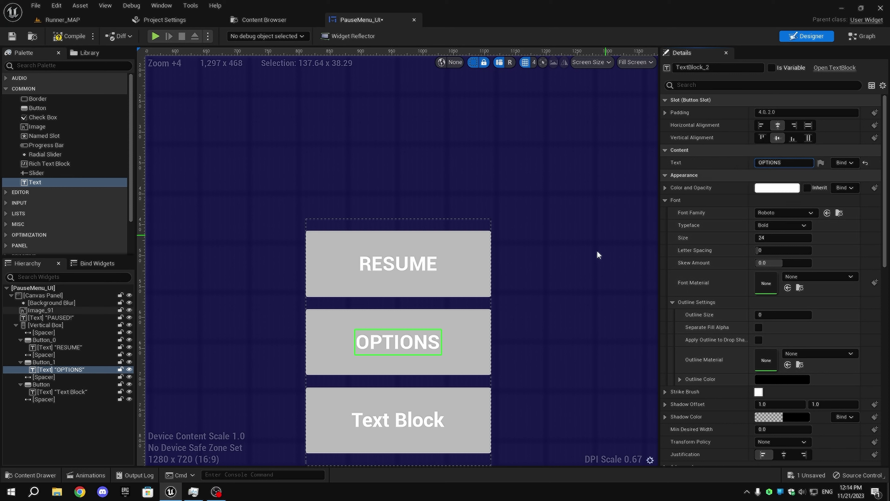
click(398, 420)
click(791, 162)
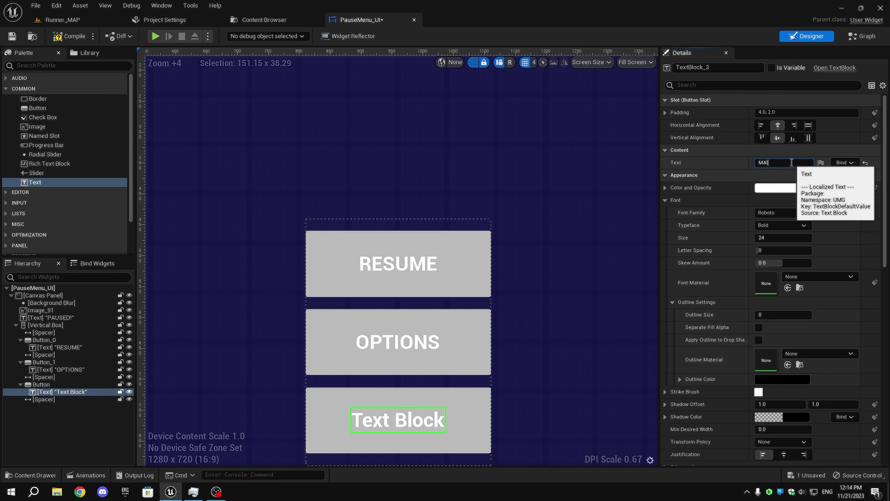
key(Return)
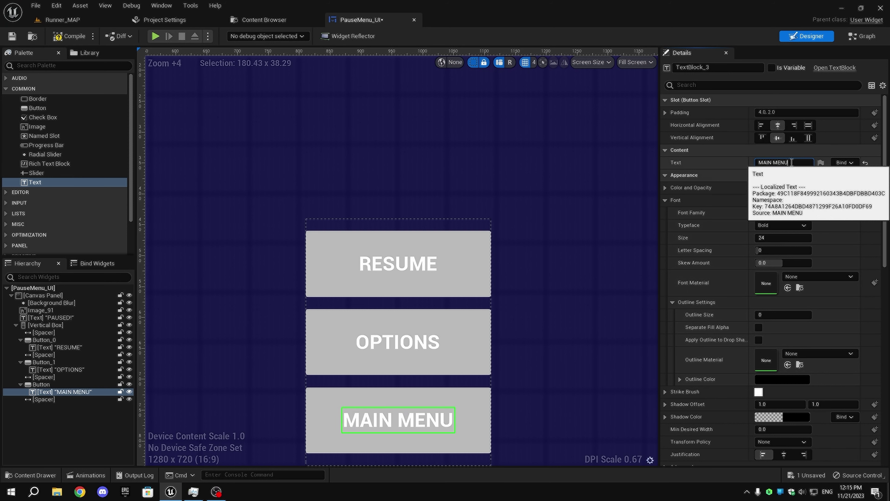
Set the font size of the RESUME, OPTIONS and MAIN MENU texts together to 28.
right_drag(598, 283, 559, 218)
click(344, 197)
ctrl+click(358, 277)
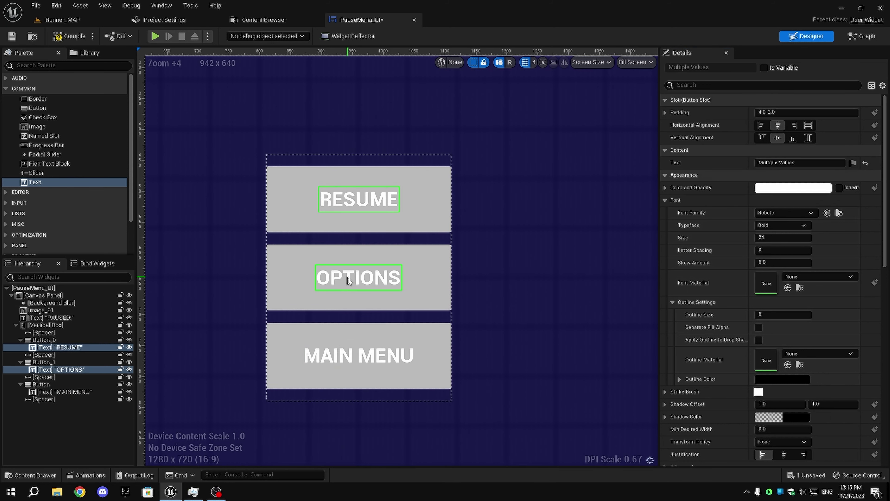
ctrl+click(358, 355)
click(788, 238)
text(28)
key(Return)
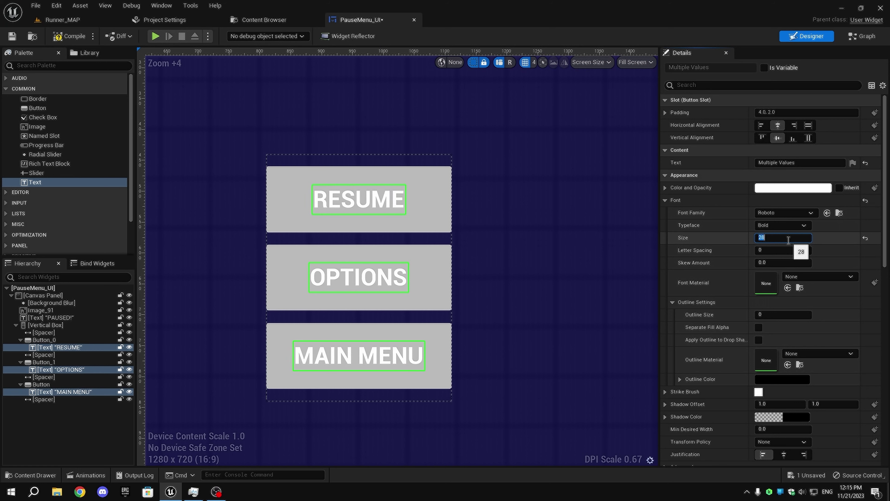
Compile and save the PauseMenu_UI widget.
scroll(509, 280, down, 4)
right_drag(509, 280, 464, 283)
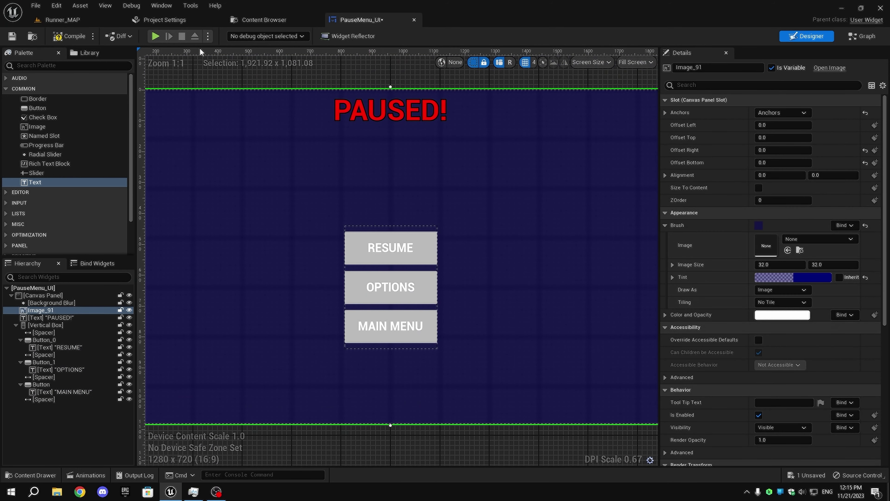
click(69, 36)
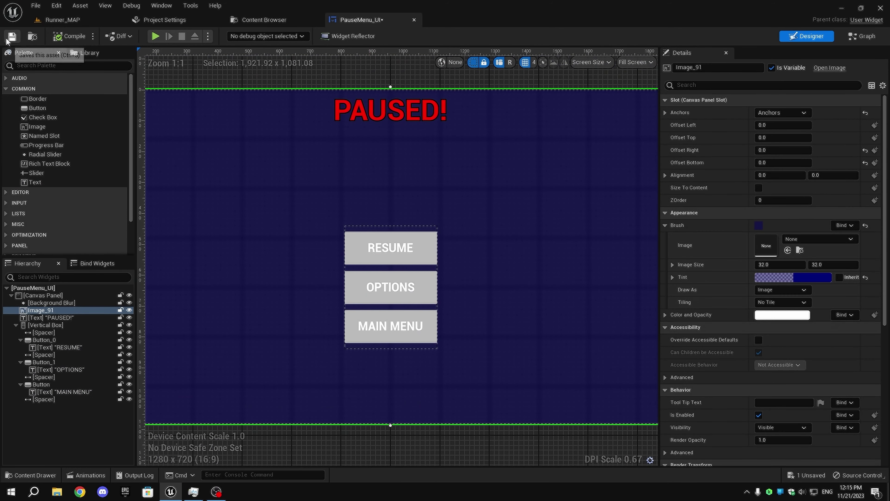
click(8, 39)
Select the Btn_Button04Yellow_n texture in the Runner/Textures/UI folder, preview it enlarged and close the preview.
click(281, 20)
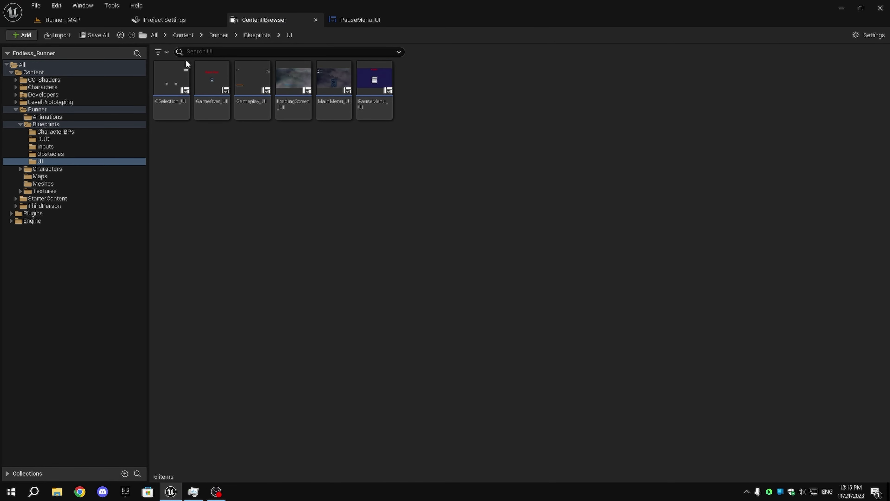
click(60, 192)
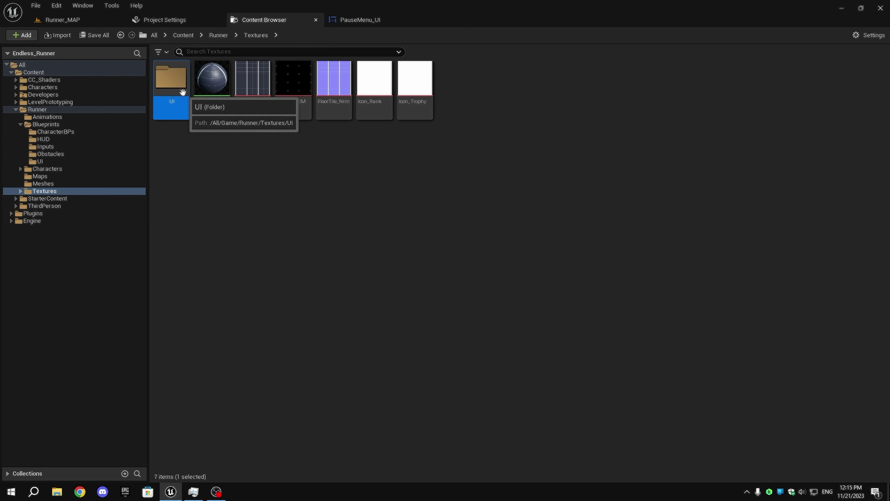
double_click(172, 81)
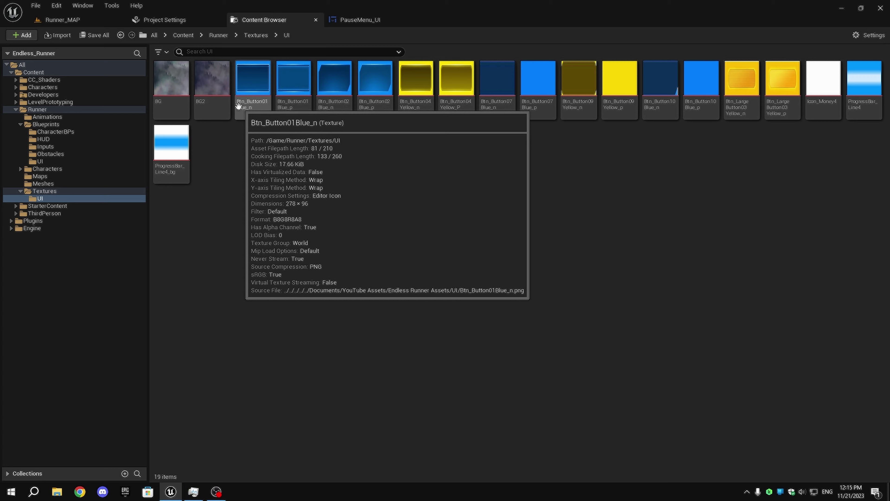
click(413, 93)
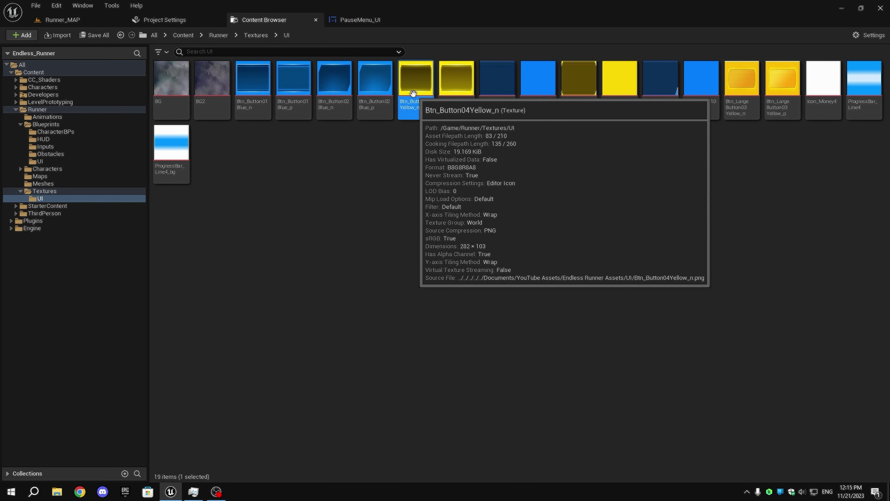
key(Return)
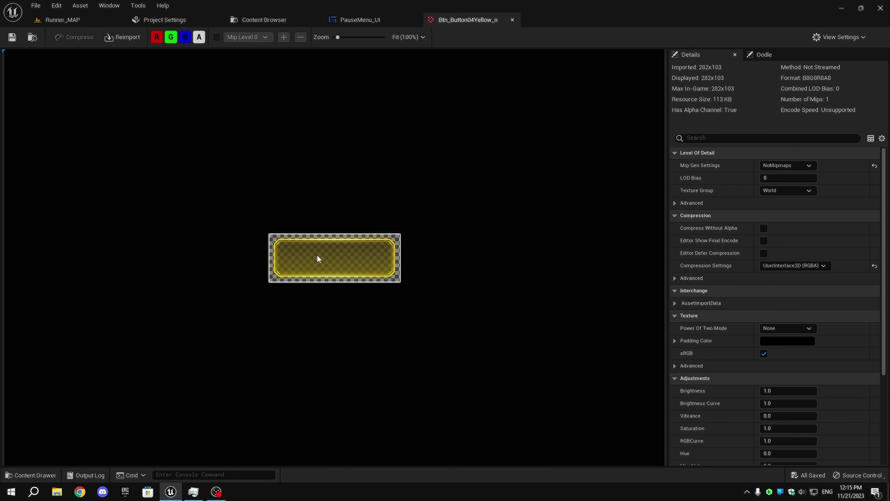
scroll(340, 270, up, 5)
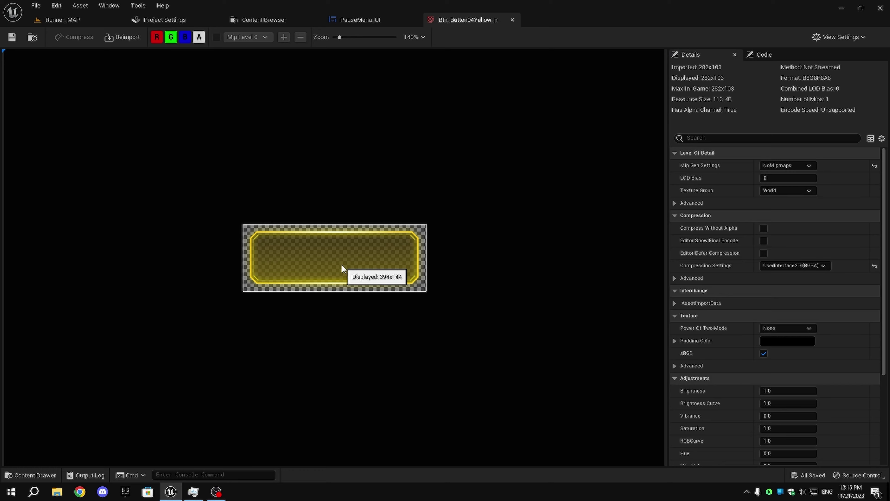
middle_click(458, 19)
Give the RESUME button's Normal style the selected Btn_Button04Yellow_n texture, with Draw As set to Image.
click(264, 20)
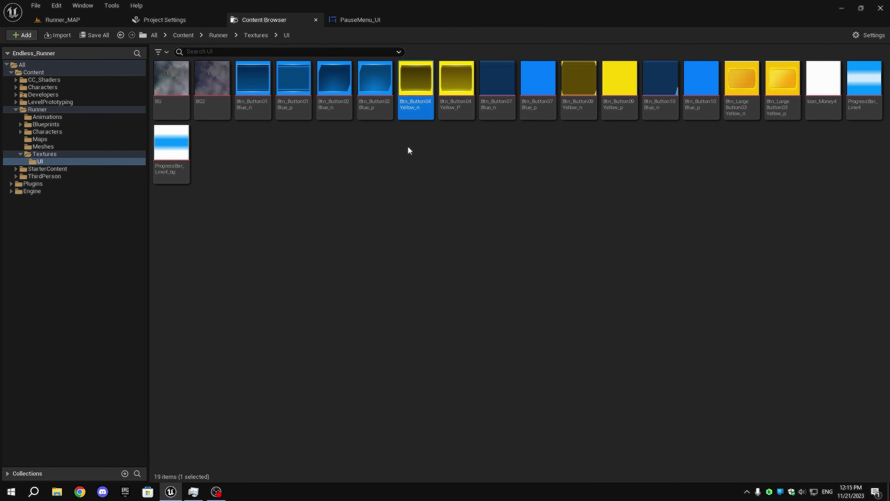
click(354, 21)
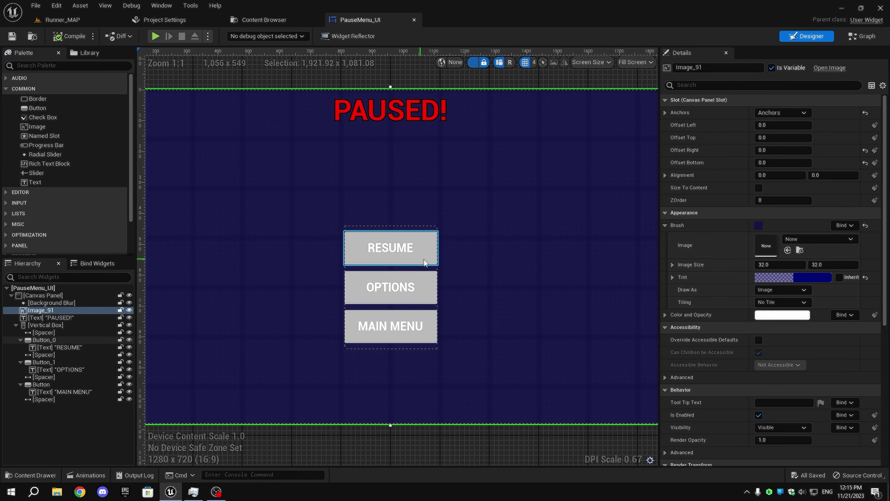
click(425, 263)
click(665, 175)
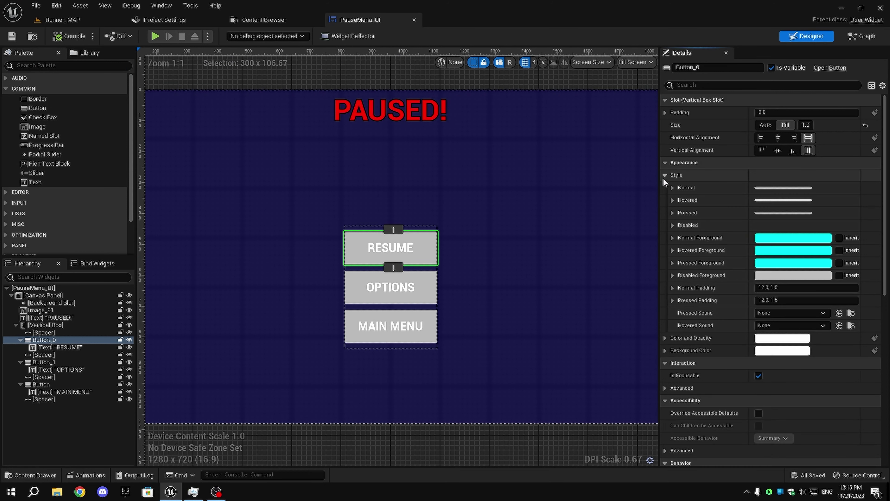
click(673, 187)
click(788, 213)
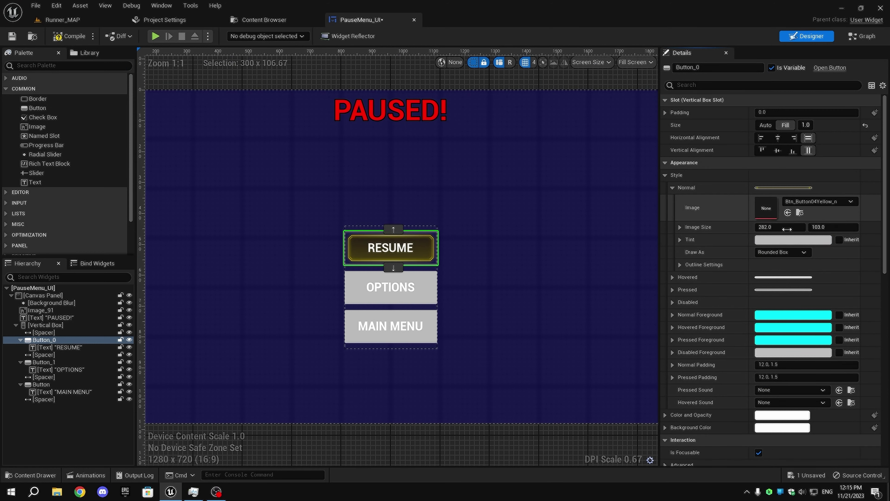
click(782, 252)
click(768, 291)
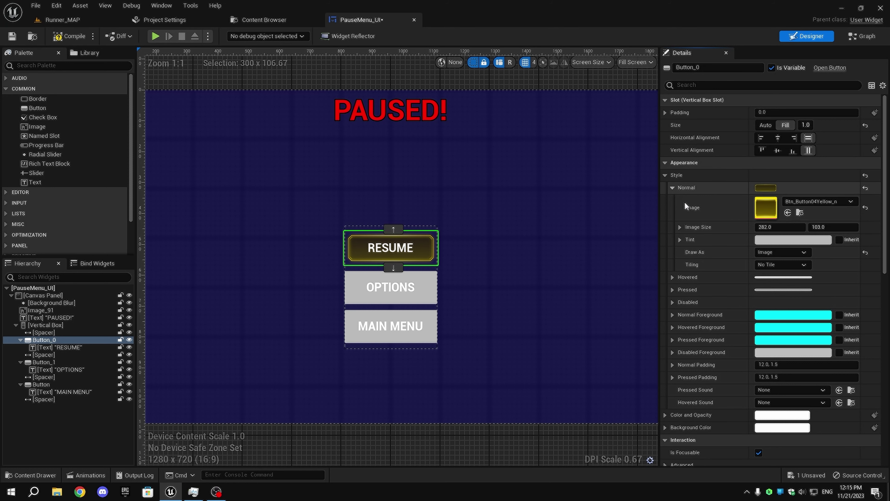
click(673, 188)
Give the RESUME button's Hovered style the Btn_Button04Yellow_n texture, drawn as Image with a pure white tint.
click(672, 200)
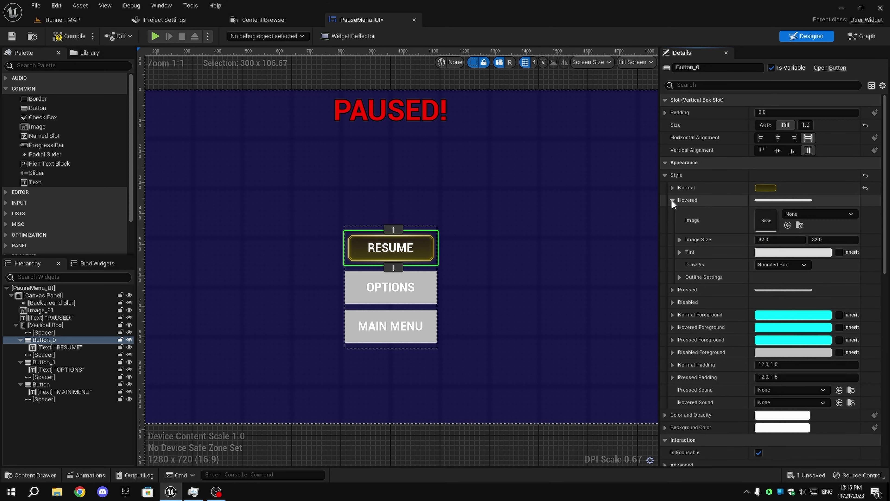
click(777, 268)
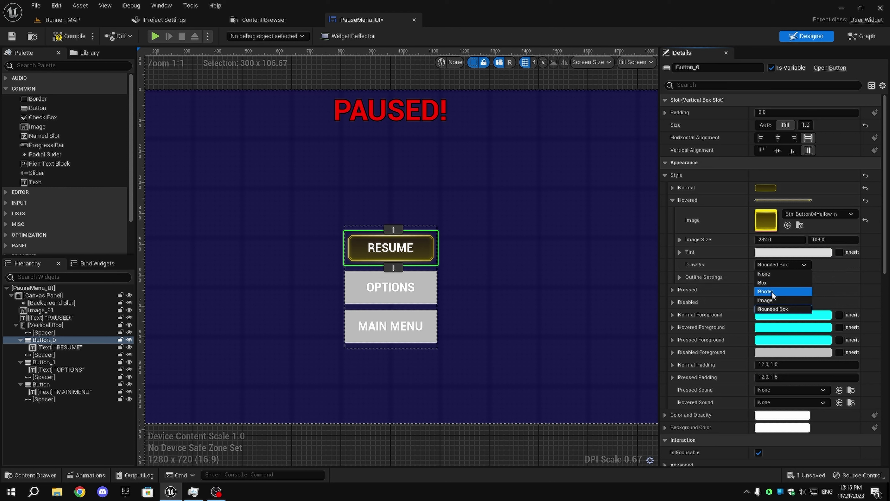
click(770, 301)
click(782, 252)
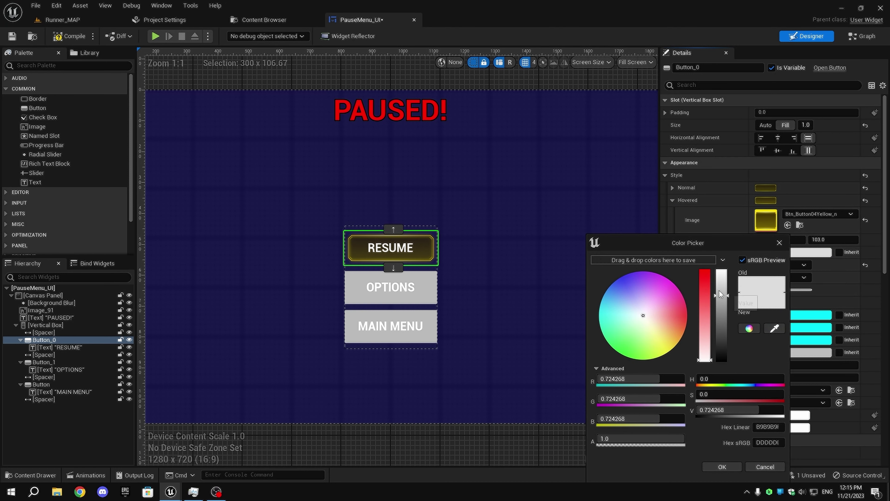
drag(719, 290, 718, 270)
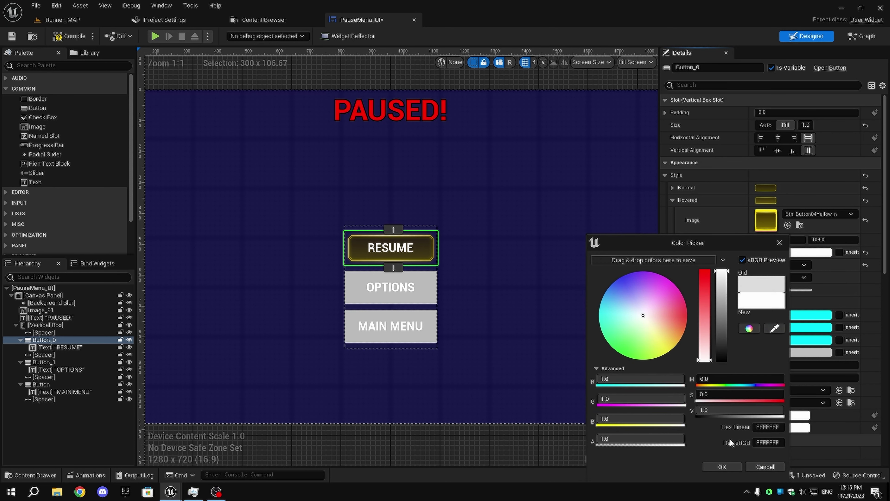
click(722, 466)
click(673, 200)
Give the RESUME button's Pressed style the Btn_Button04Yellow_P texture from the UI textures folder, with a pure white tint and drawn as Image.
click(671, 212)
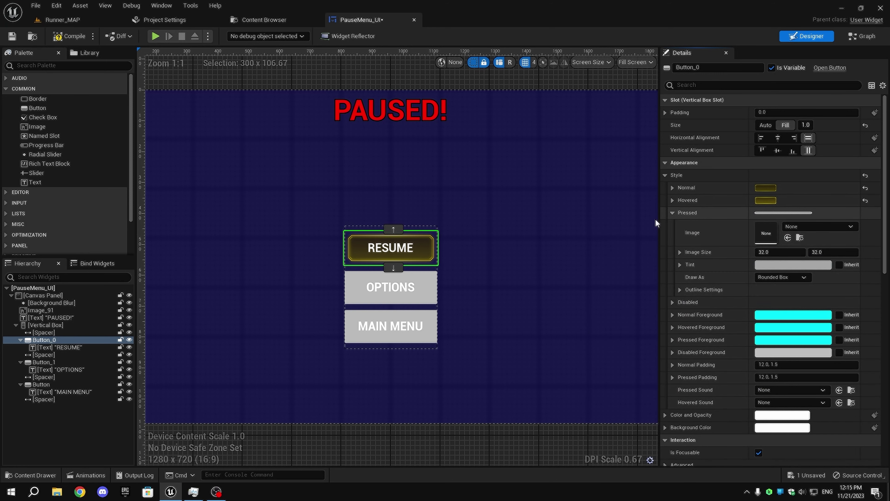
click(264, 20)
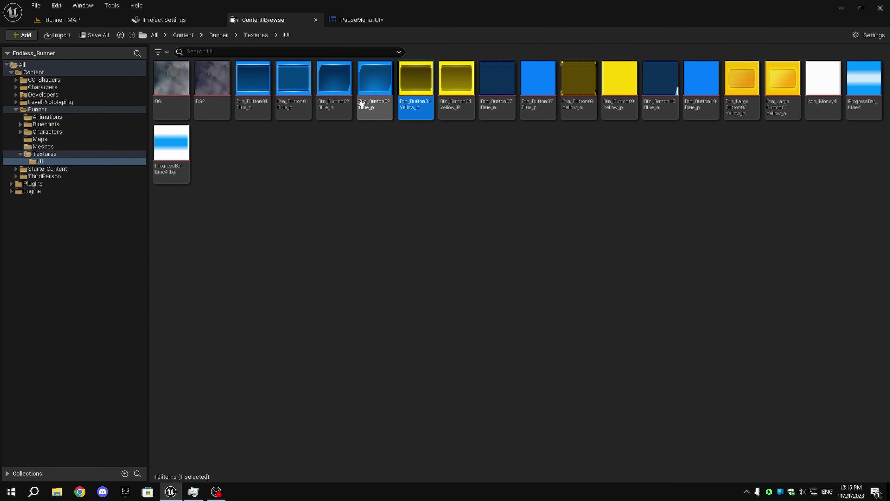
click(372, 20)
click(787, 238)
click(779, 266)
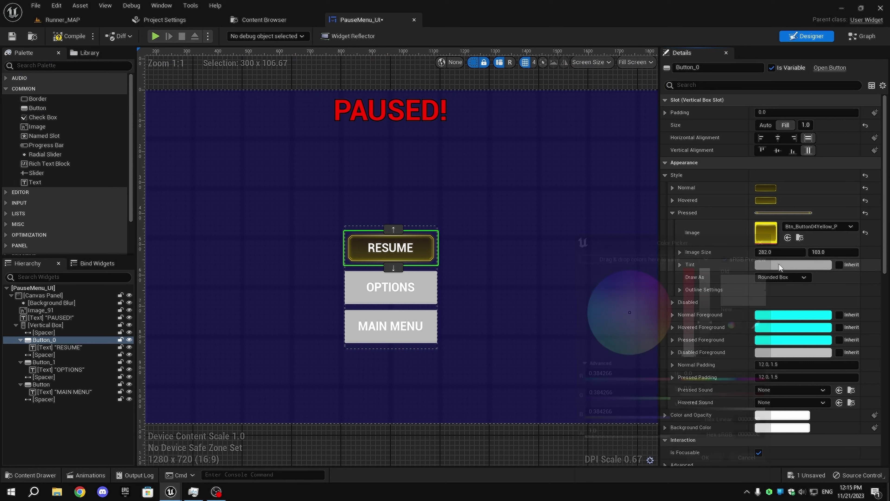
drag(706, 300, 705, 243)
click(710, 466)
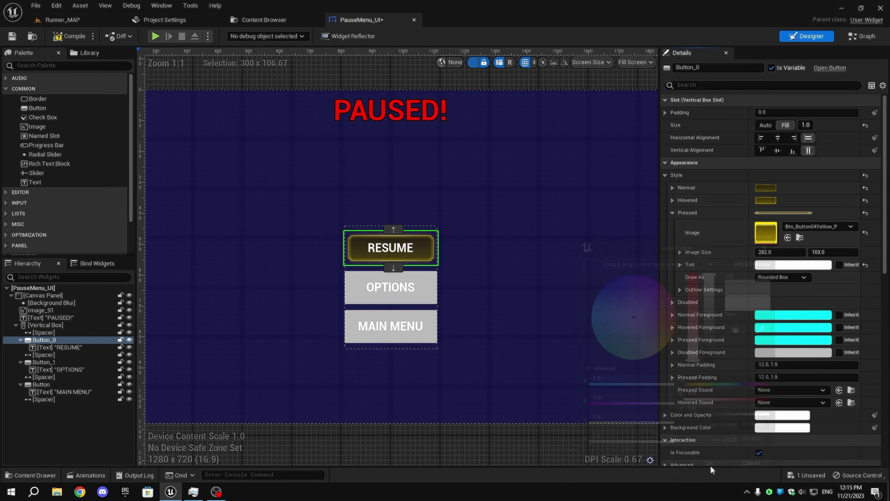
click(763, 278)
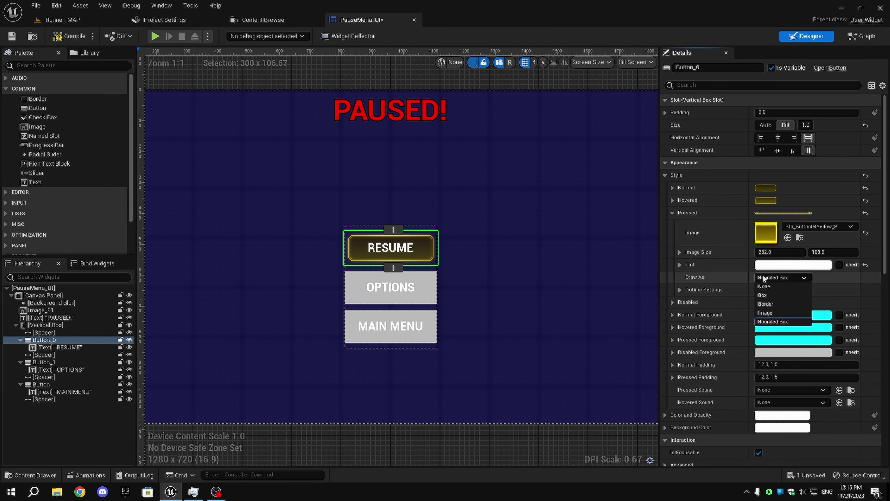
click(765, 313)
click(671, 212)
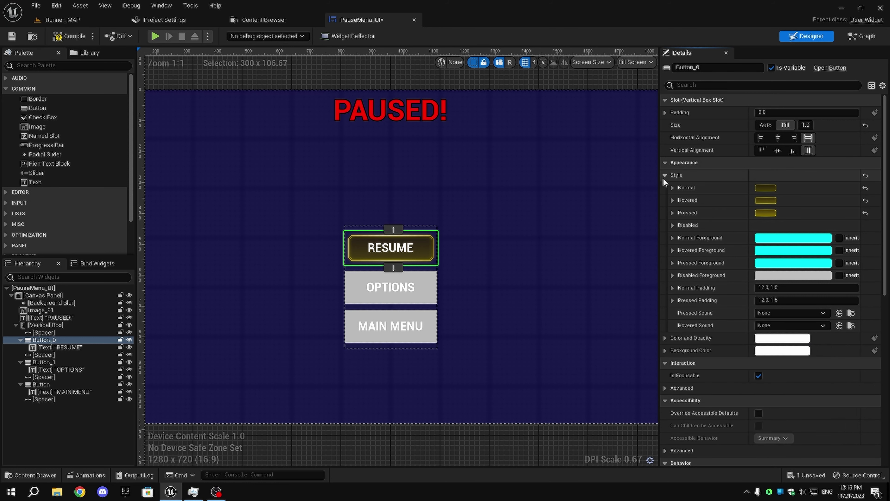
Copy the RESUME button's complete Style settings.
click(665, 176)
right_click(675, 177)
click(700, 222)
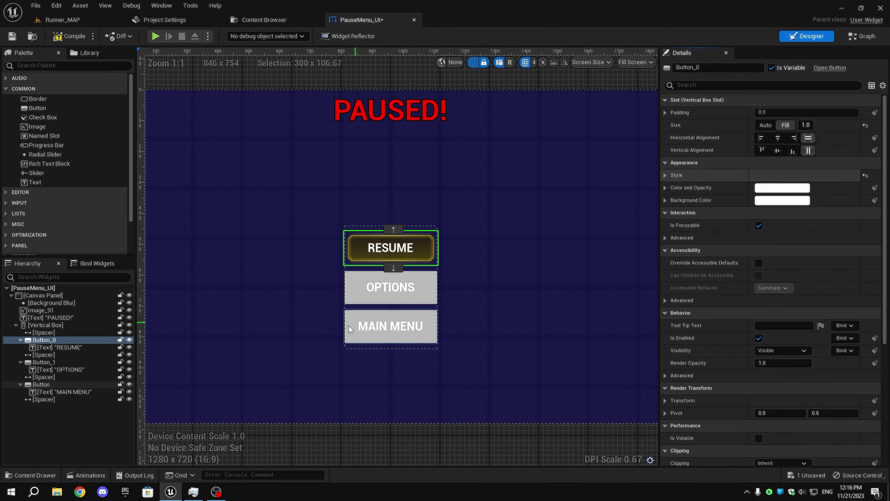
Paste the copied RESUME Style settings onto the OPTIONS and MAIN MENU buttons together.
click(361, 298)
ctrl+click(355, 339)
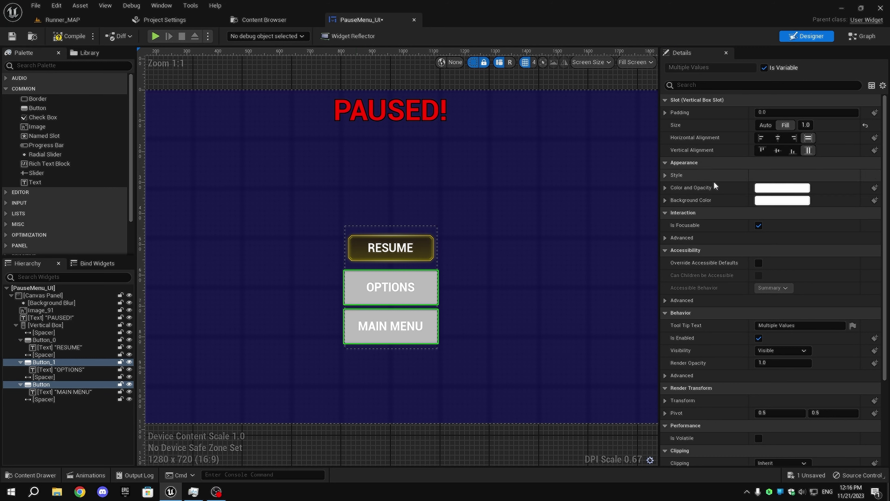
right_click(700, 179)
click(727, 234)
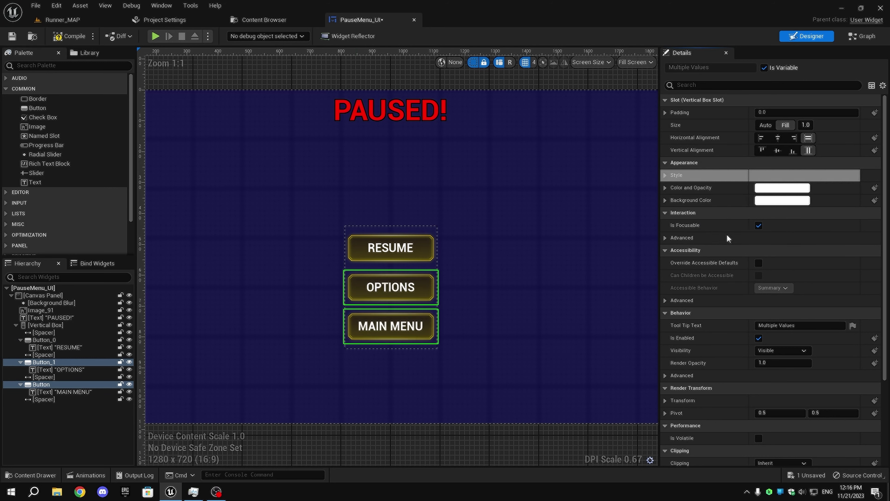
Check the overall pause menu layout and save the PauseMenu_UI widget.
right_drag(468, 327, 488, 286)
scroll(467, 302, down, 4)
click(468, 364)
click(463, 326)
scroll(453, 253, up, 5)
scroll(443, 321, down, 5)
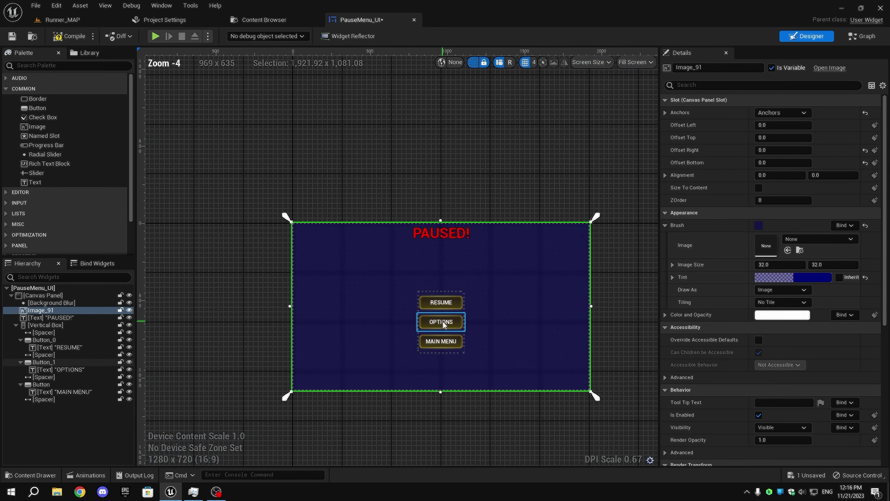
scroll(506, 380, up, 2)
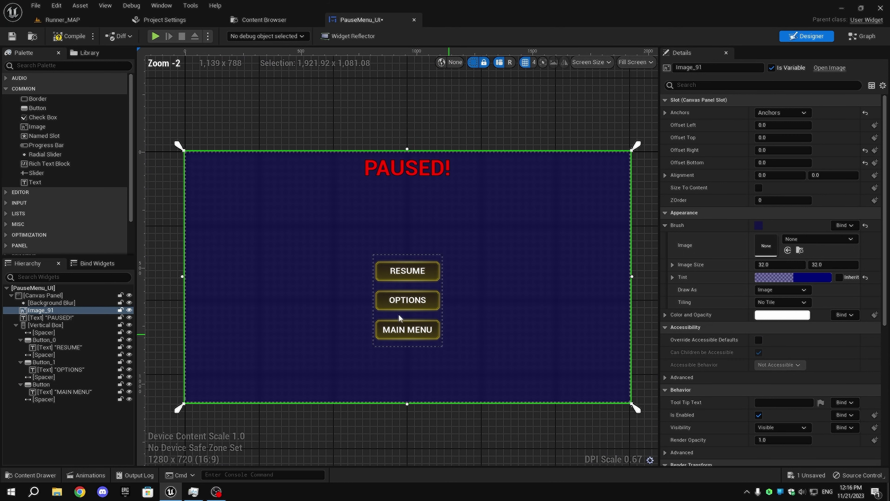
click(12, 37)
click(432, 122)
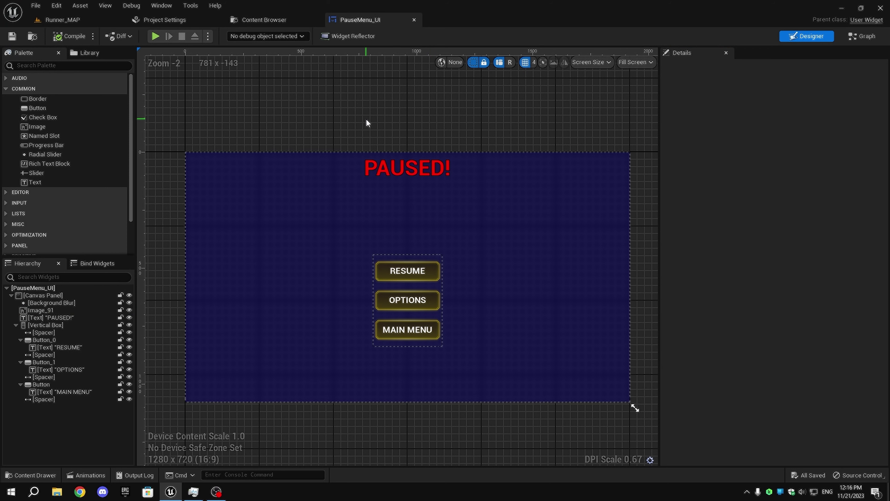
Open the Gameplay_UI widget from the Runner Blueprints UI folder.
click(294, 20)
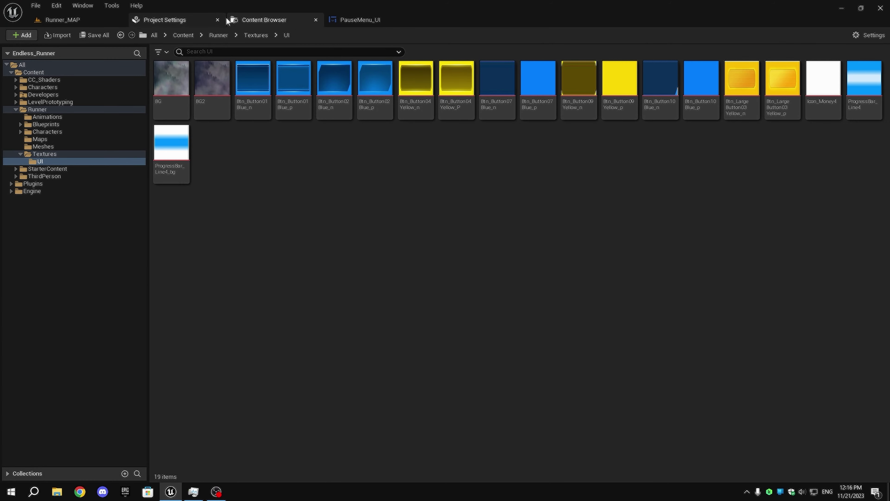
click(250, 35)
click(43, 124)
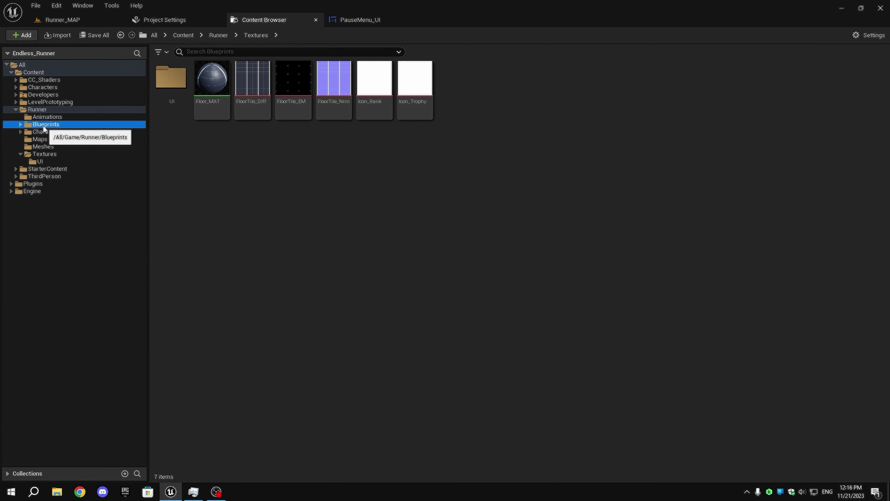
double_click(335, 79)
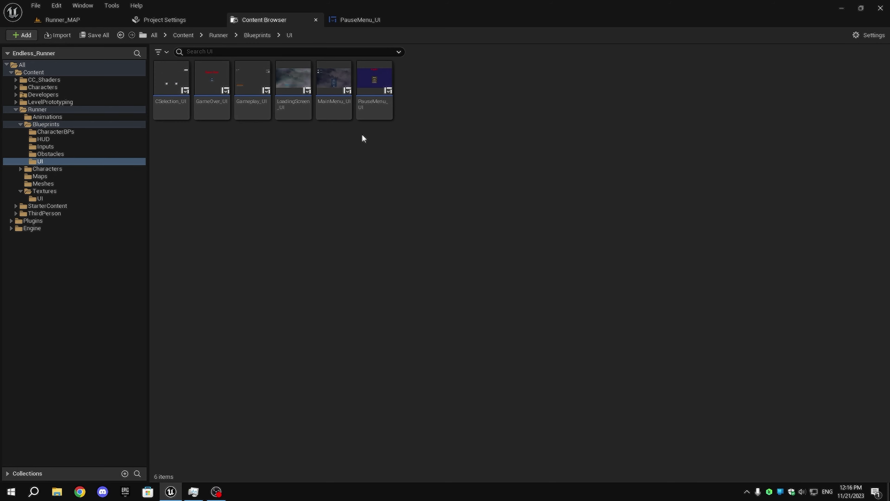
double_click(253, 107)
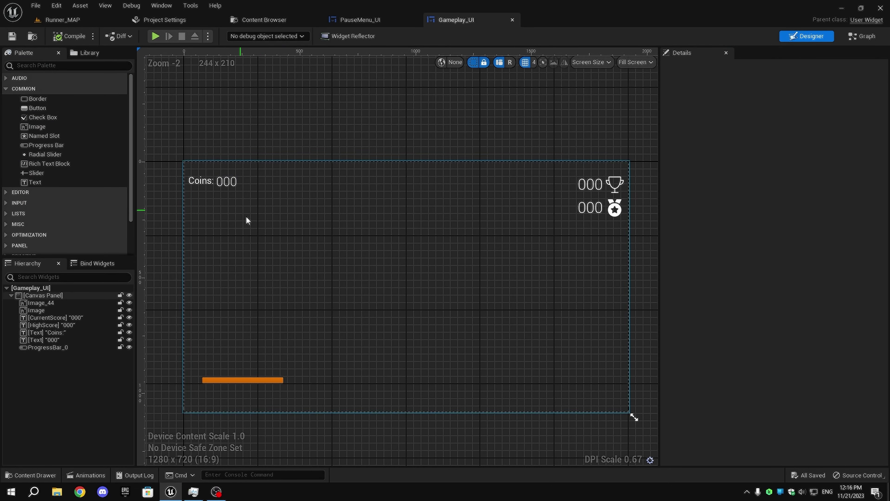
Move the "Coins:" label and its counter lower together, placing the label at about X 28, Y 124.
right_drag(638, 211, 688, 213)
click(254, 182)
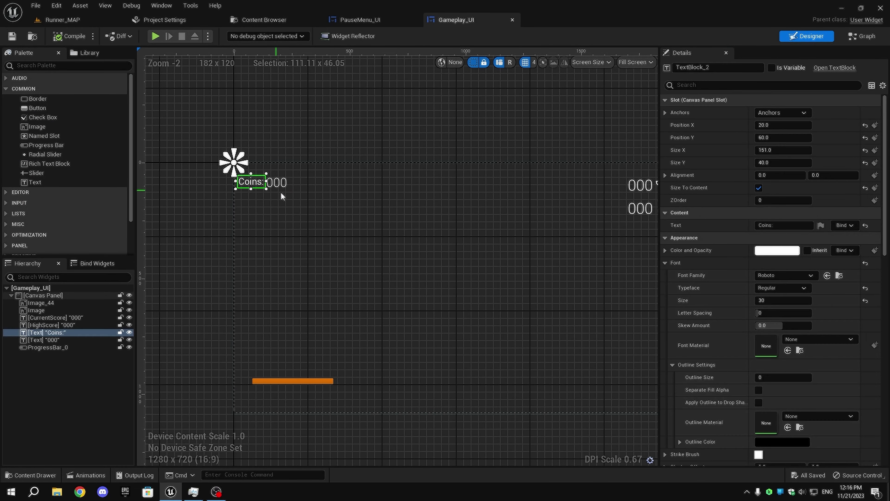
ctrl+click(272, 184)
drag(240, 186, 242, 201)
click(270, 131)
scroll(220, 155, up, 5)
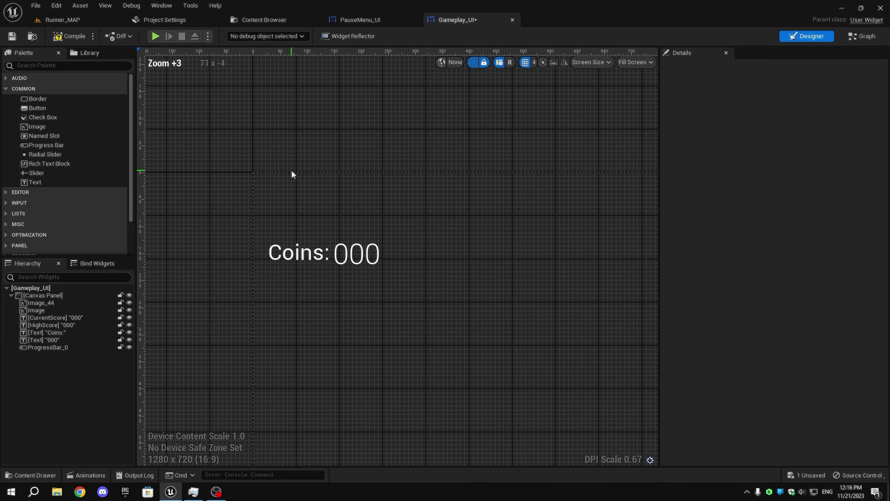
click(298, 192)
click(298, 255)
scroll(288, 210, down, 6)
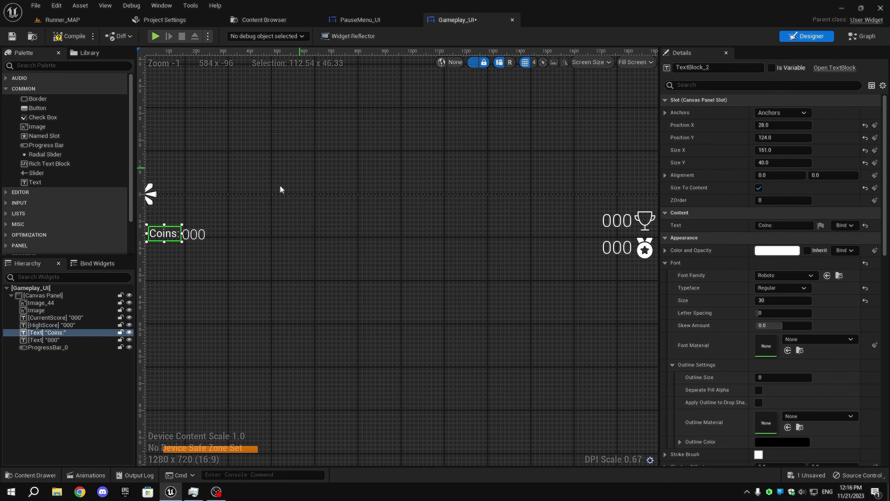
click(201, 240)
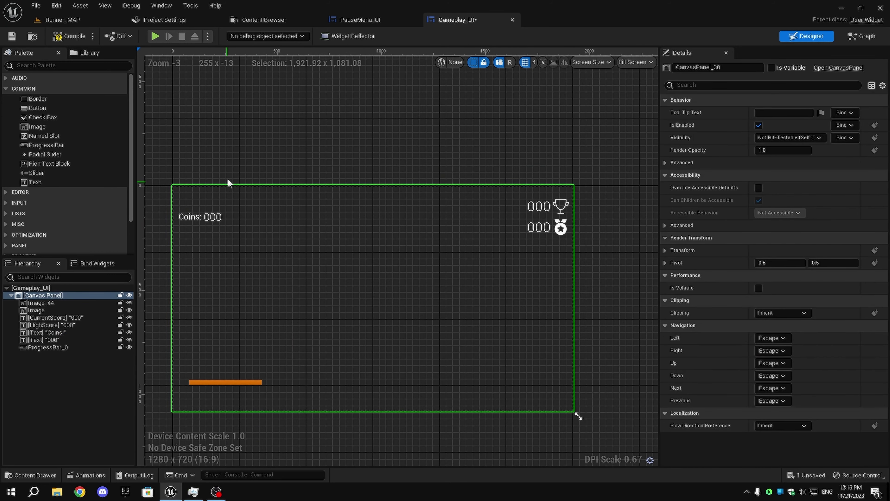
Select the Icon_Money4 texture in the Textures UI folder and return to Gameplay_UI.
click(346, 21)
click(264, 20)
click(38, 199)
click(824, 91)
click(448, 15)
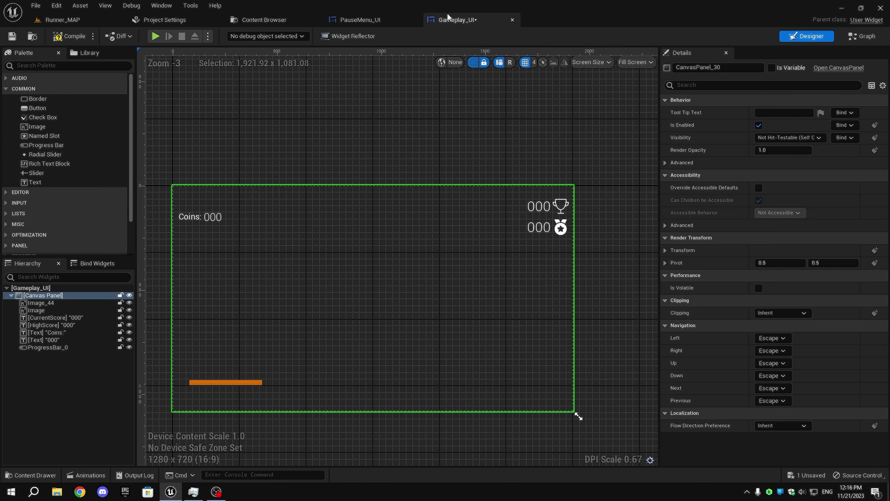
Duplicate the medal icon and place the copy directly beneath the original.
click(561, 227)
key(ctrl+d)
scroll(613, 239, up, 4)
click(512, 211)
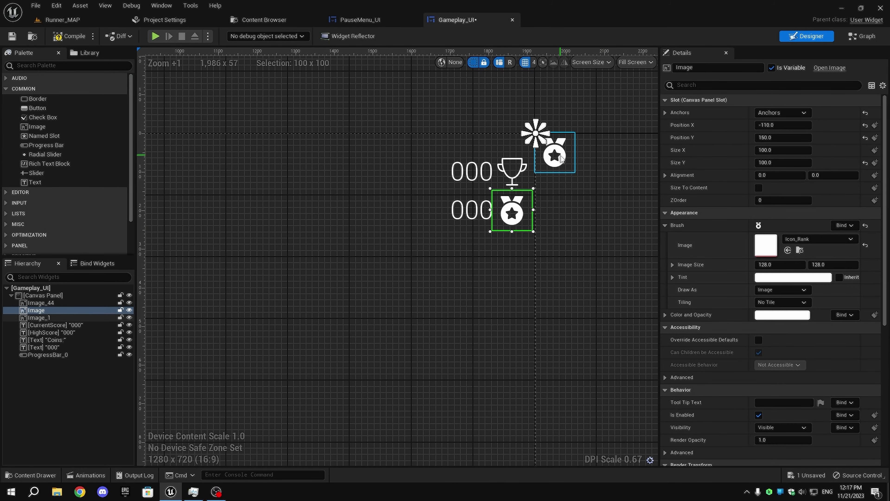
drag(561, 158, 518, 254)
click(511, 176)
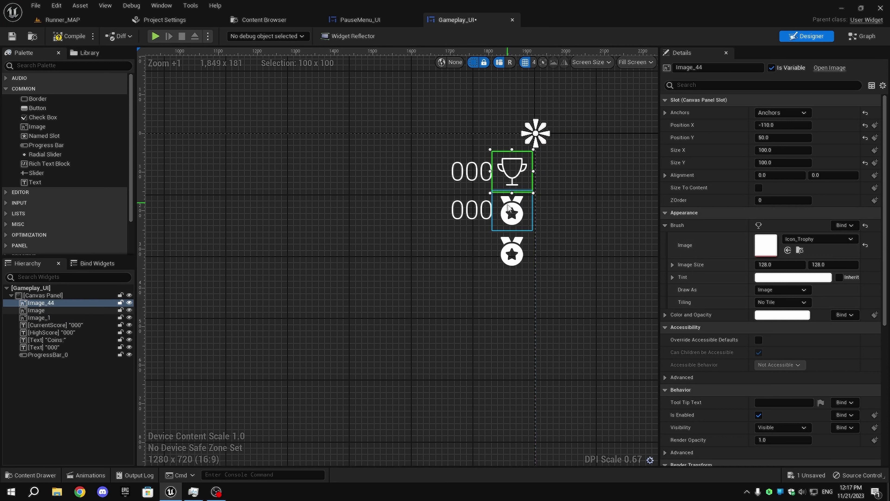
Set the duplicated icon's Position Y to 250 and change its image to the selected Icon_Money4 texture.
click(512, 250)
click(767, 138)
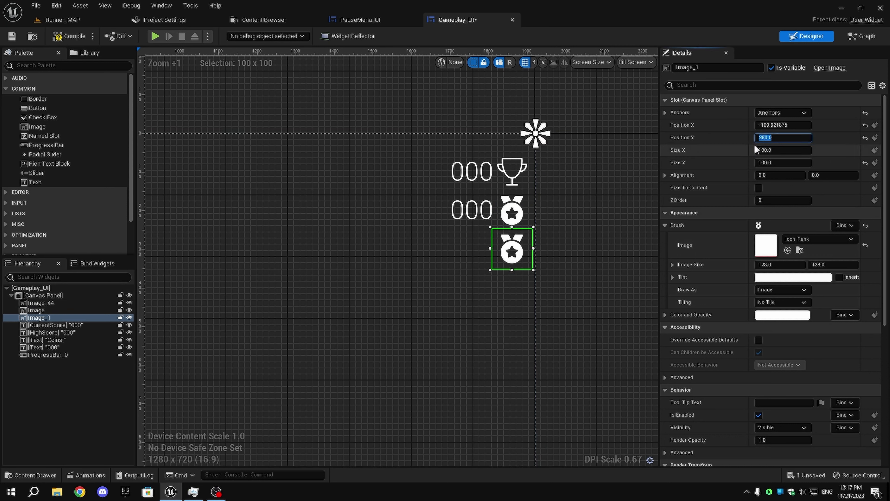
click(520, 225)
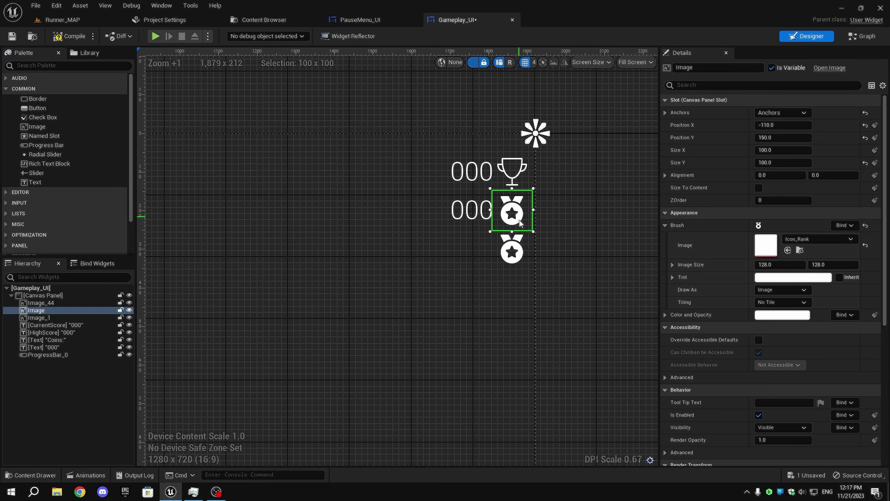
click(508, 259)
scroll(541, 252, down, 2)
Anchor the coin counter text to the canvas's top-right corner.
click(161, 206)
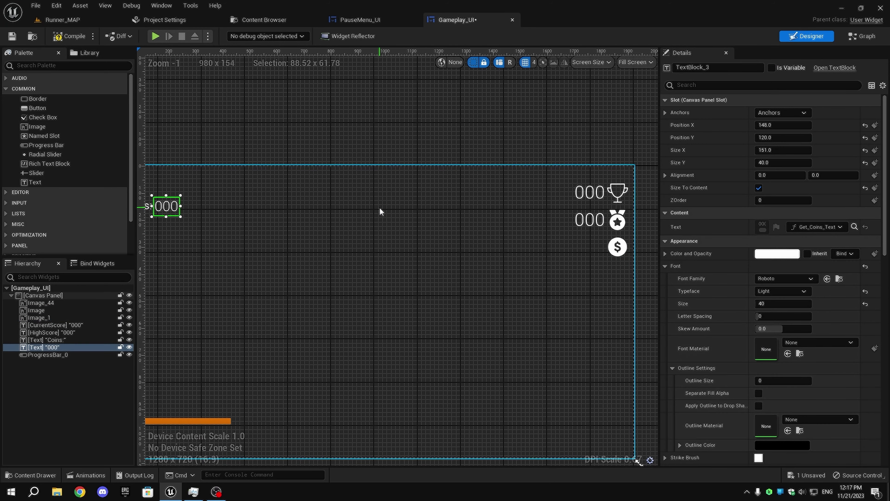
scroll(439, 271, down, 3)
click(523, 243)
click(284, 233)
click(793, 113)
click(834, 135)
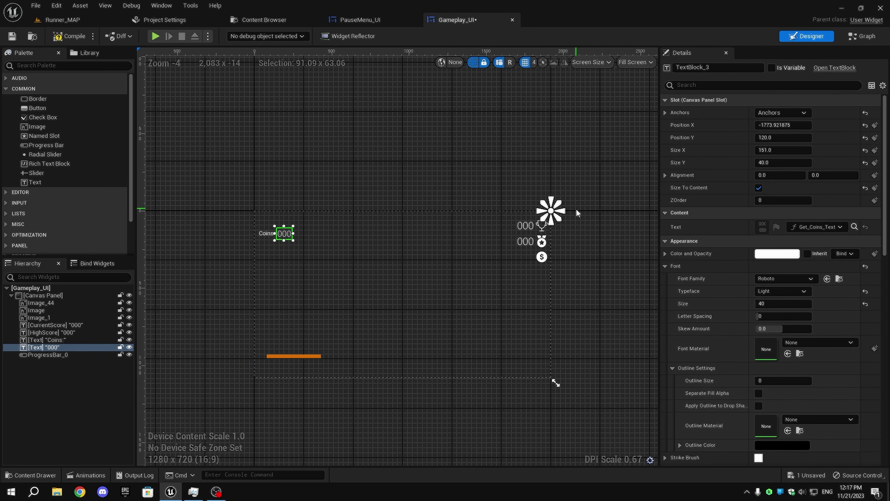
Set the coin counter text's Position X to -220.
right_drag(540, 234, 527, 240)
click(508, 247)
click(271, 239)
click(776, 125)
text(-)
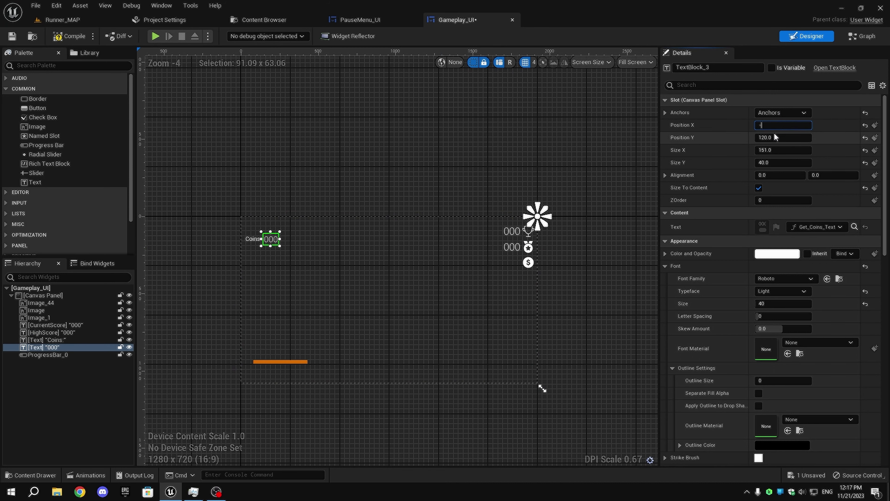
text(220)
key(Return)
scroll(288, 244, up, 8)
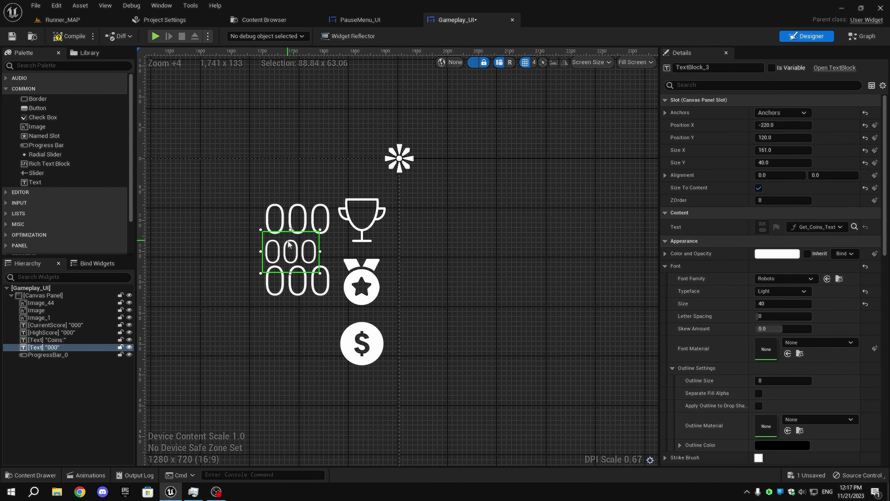
Set the coin counter's Position Y to 260 and its font size to 50 to match the other counters.
click(763, 139)
text(260)
key(Return)
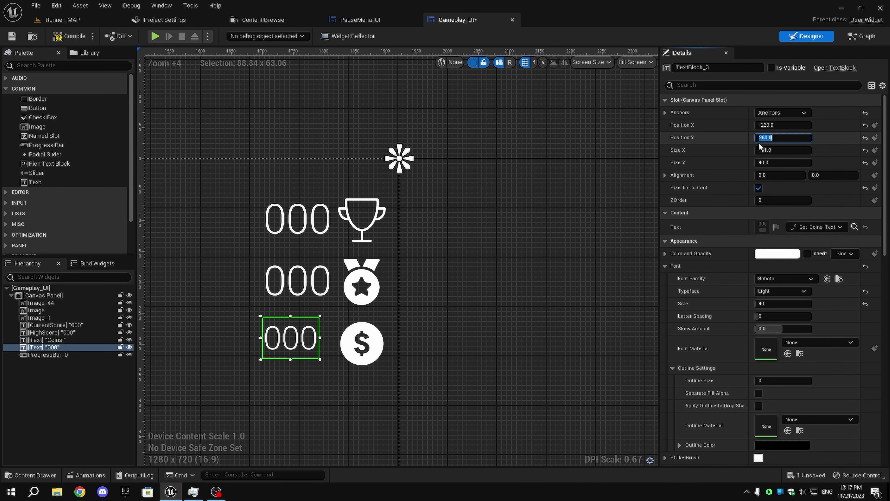
click(294, 285)
click(294, 335)
Delete the "Coins:" text label from the gameplay HUD.
scroll(339, 308, down, 8)
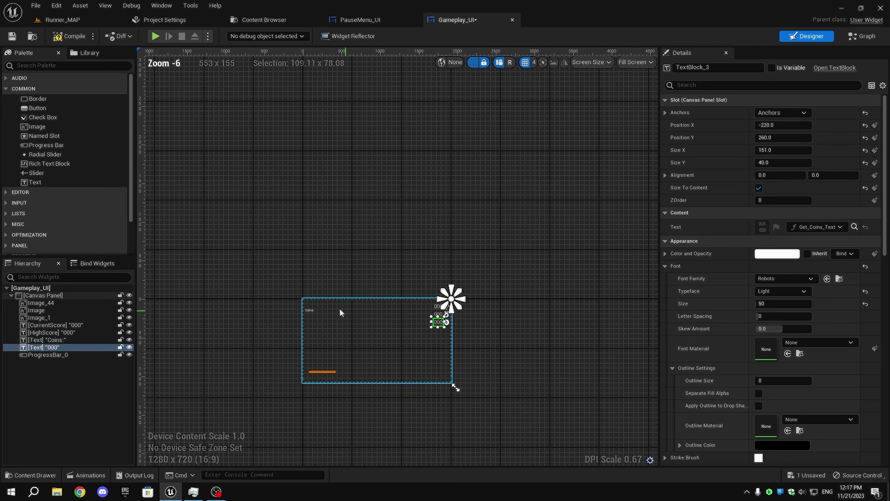
scroll(339, 308, up, 6)
click(380, 297)
key(Delete)
Add a Button near the canvas's top-left corner, anchored top-left, with Size Y set to 100.
right_drag(379, 217, 333, 213)
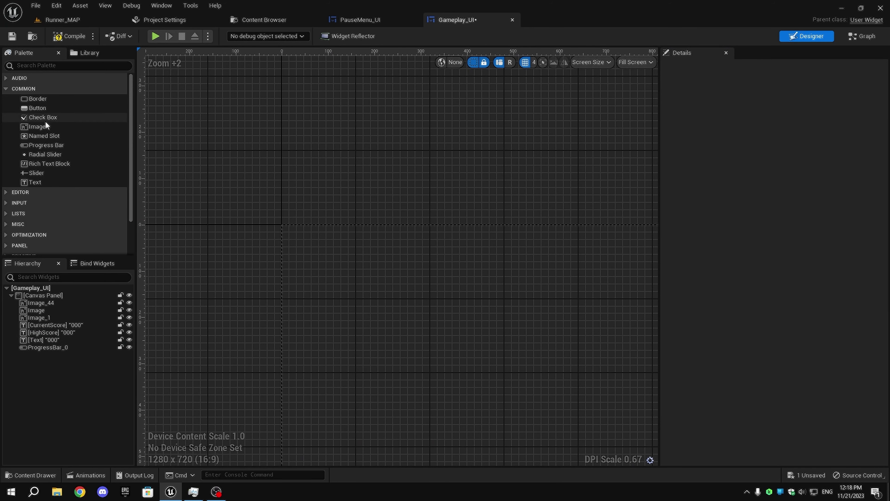
click(46, 111)
drag(46, 111, 361, 278)
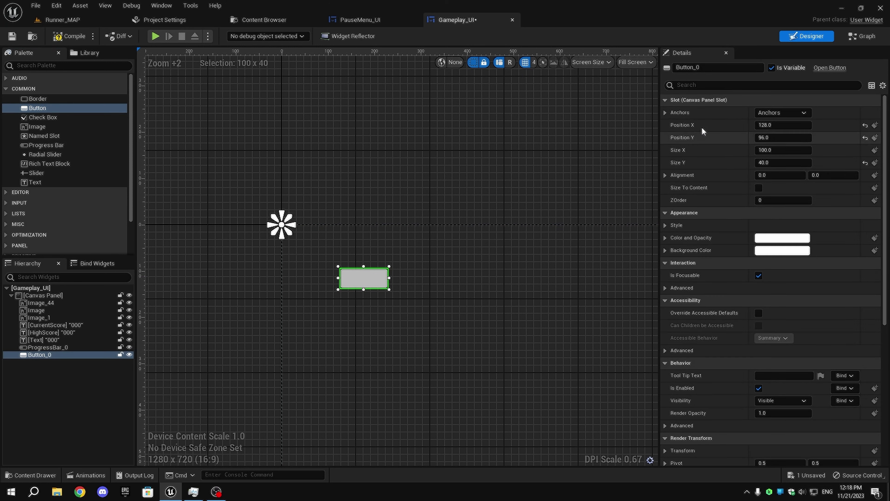
click(779, 116)
click(775, 136)
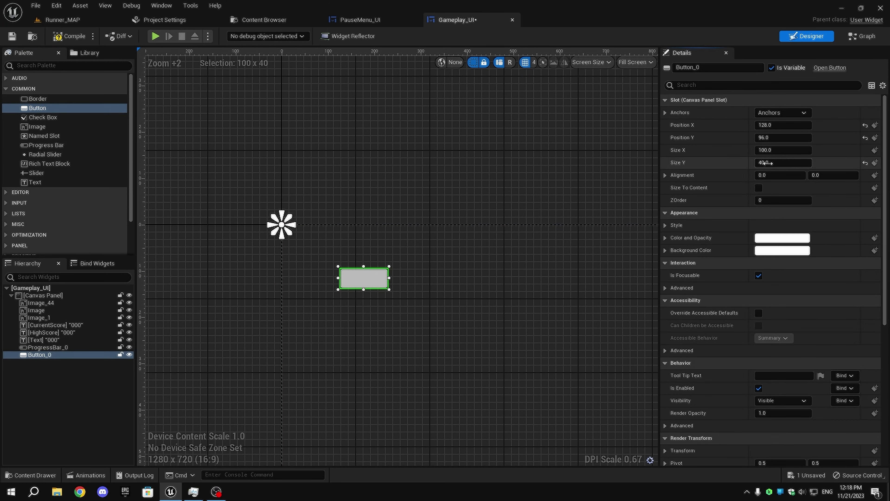
key(Return)
Move the new square button to about X 36, Y 36 near the canvas's top-left corner.
right_drag(416, 274, 452, 281)
drag(378, 285, 357, 266)
scroll(356, 266, up, 1)
right_drag(349, 233, 296, 241)
scroll(296, 242, up, 3)
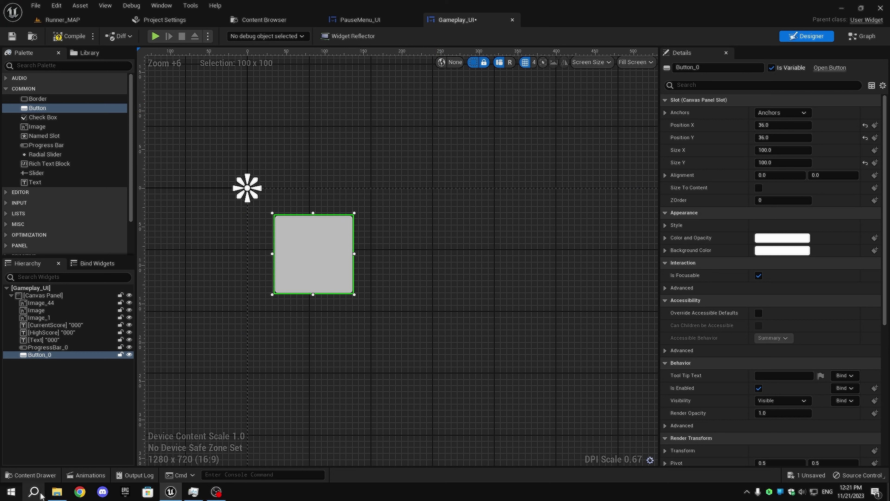
Import Icon_Pause.png and ICON_pause1.png from File Explorer's Endless Runner Assets UI folder into Textures/UI, leaving Icon_Pause selected.
click(56, 491)
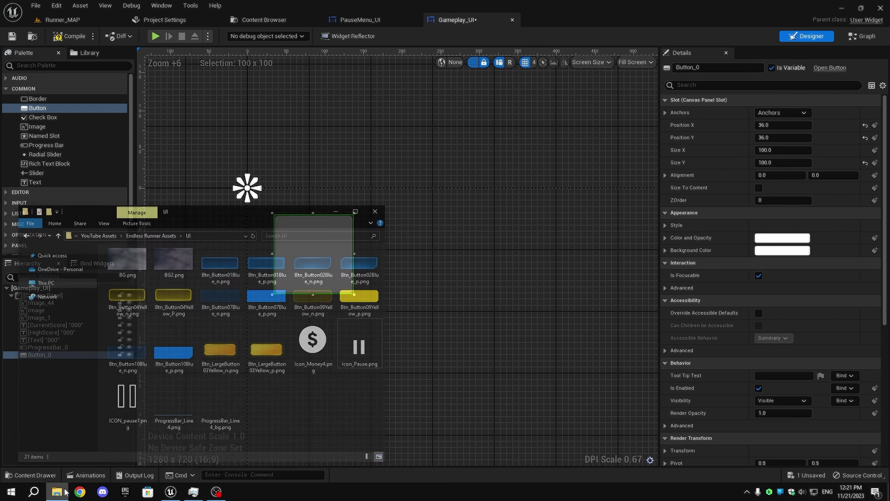
click(383, 330)
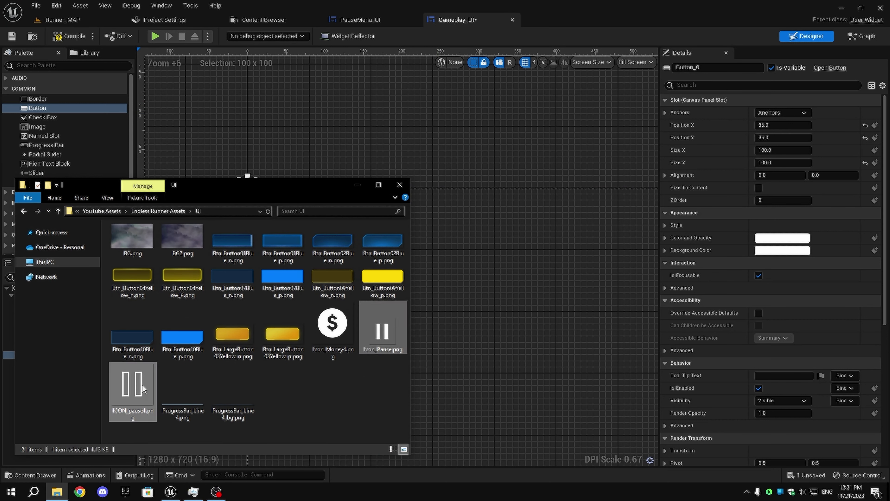
click(358, 188)
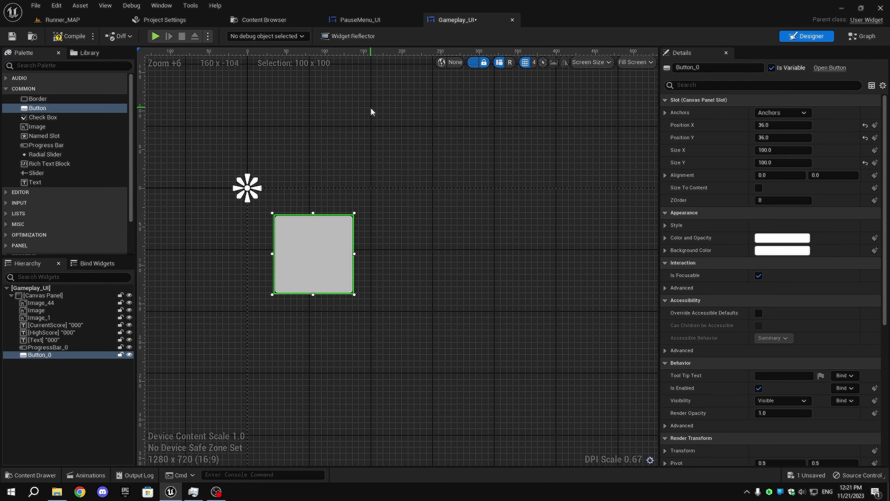
right_drag(372, 111, 427, 108)
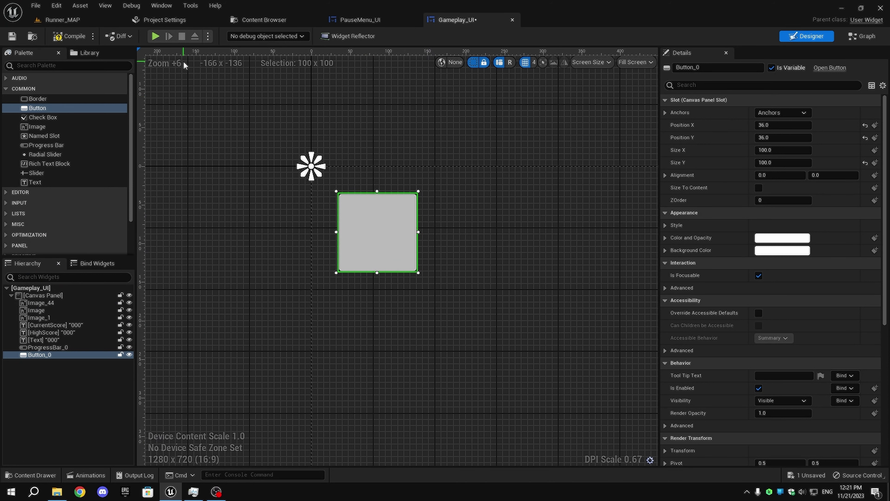
click(271, 22)
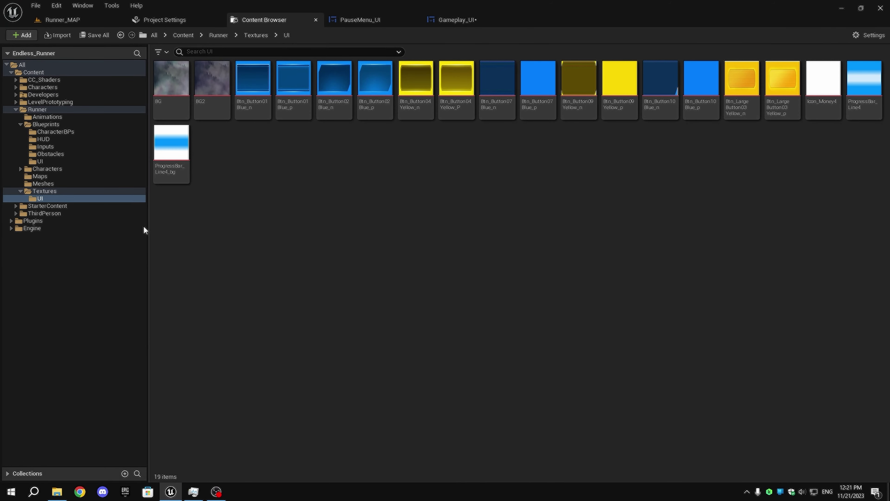
click(56, 491)
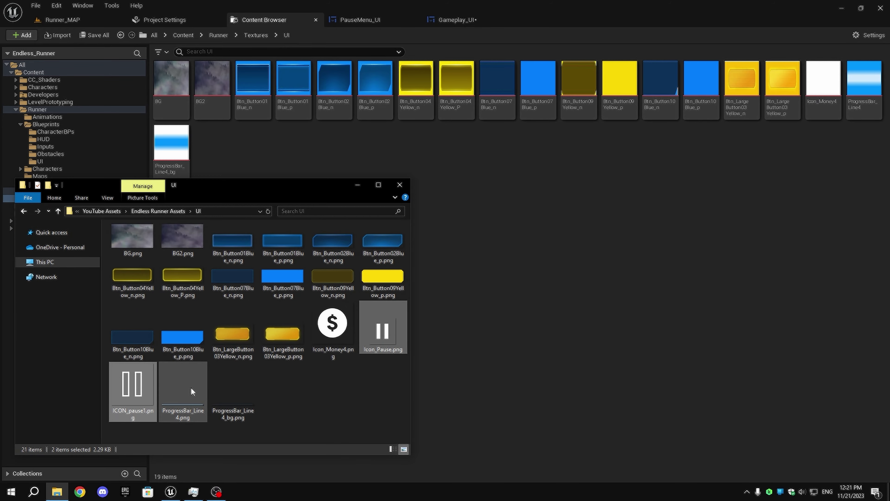
ctrl+click(362, 334)
drag(362, 335, 666, 236)
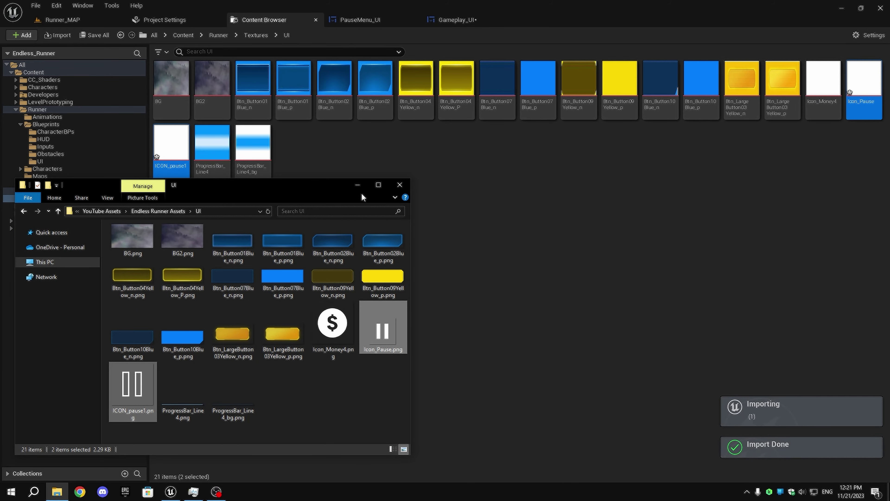
click(357, 186)
click(363, 202)
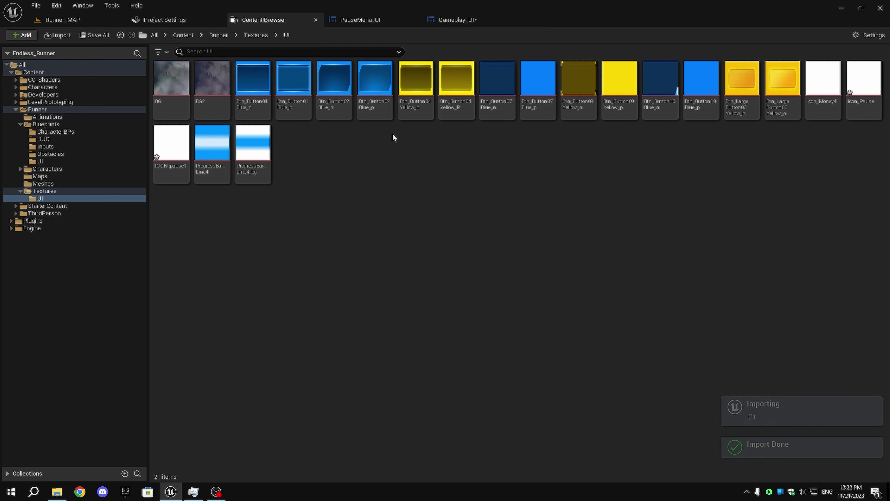
In Gameplay_UI, set the new button's Normal style image to Icon_Pause, drawn as Image.
click(472, 21)
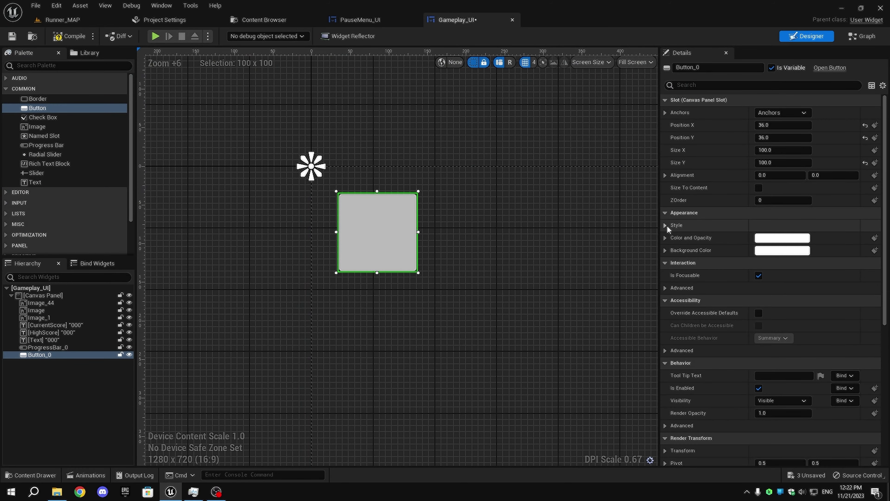
click(665, 224)
click(672, 237)
click(788, 263)
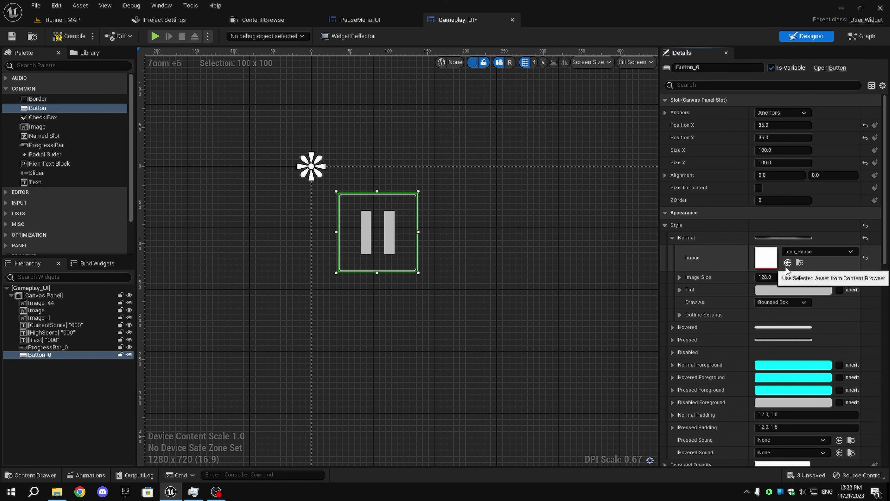
click(778, 293)
click(790, 304)
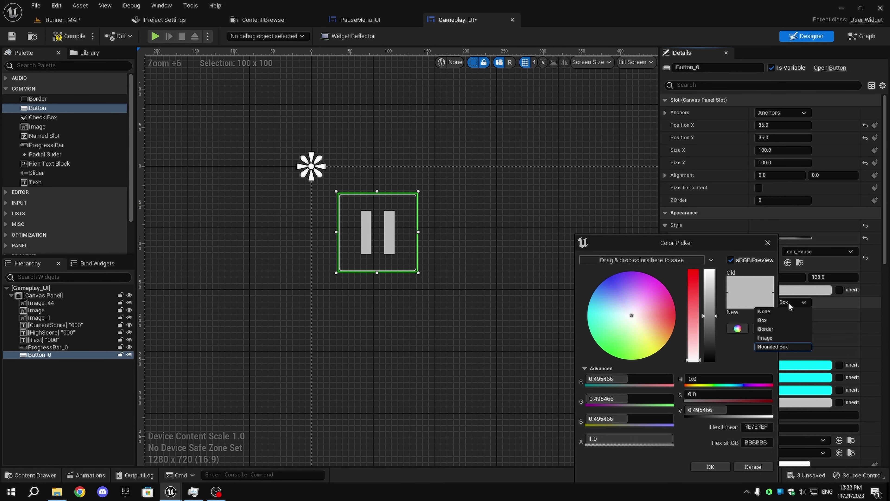
click(779, 341)
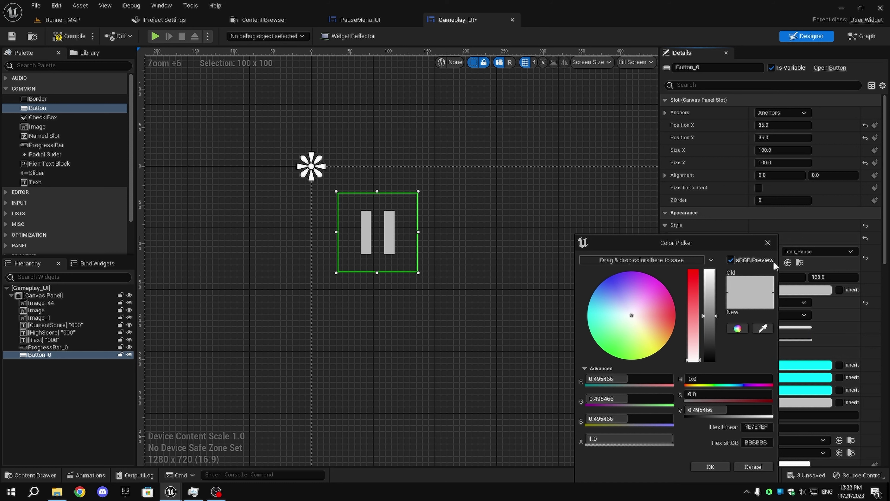
click(767, 243)
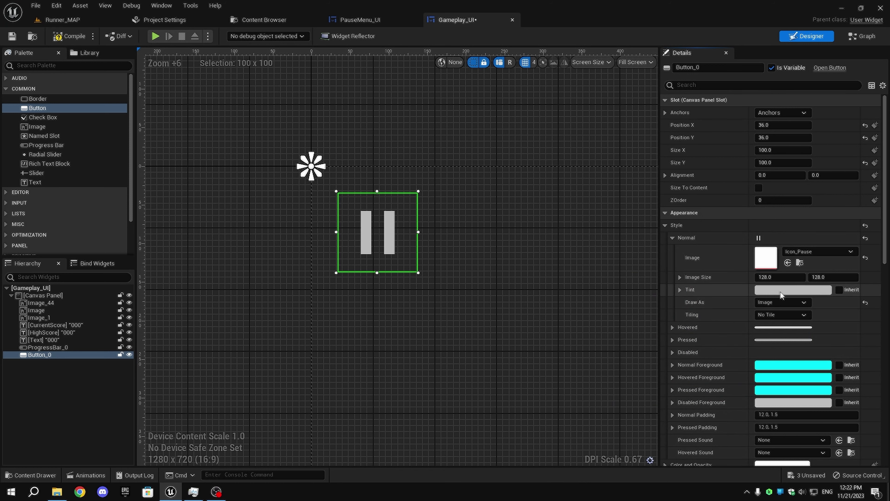
Lighten the Normal style's tint to a lighter grey.
click(797, 294)
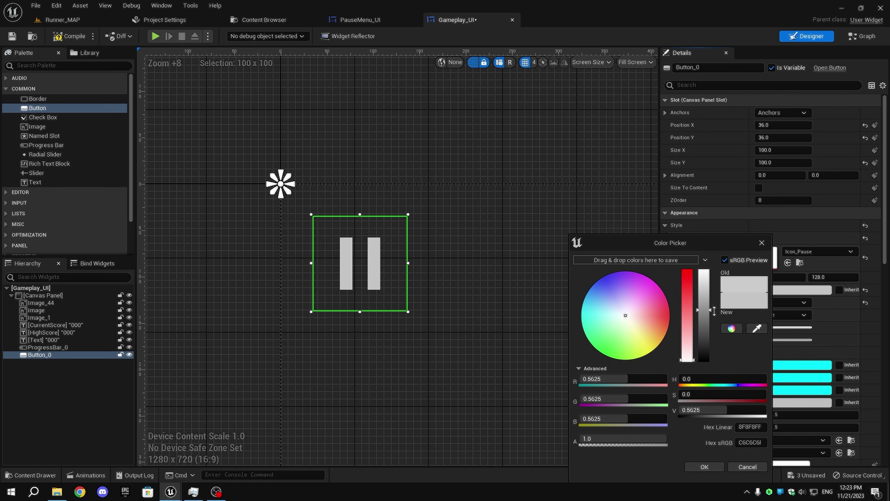
click(715, 464)
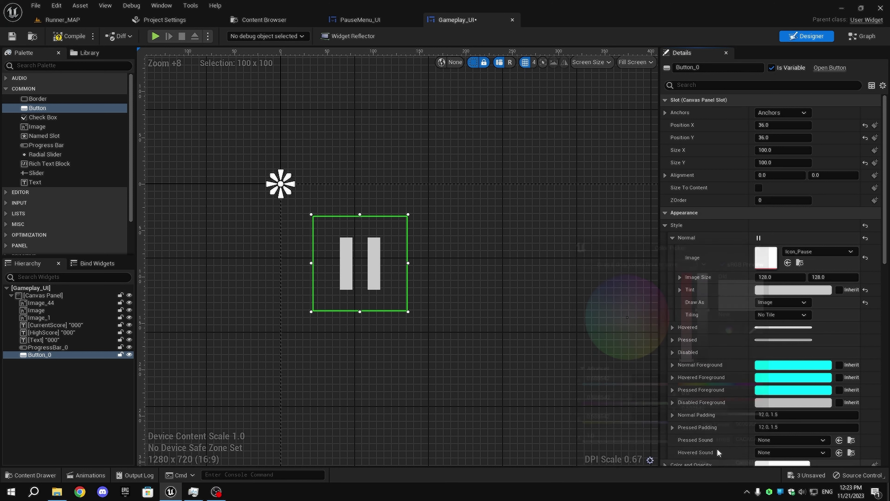
click(672, 238)
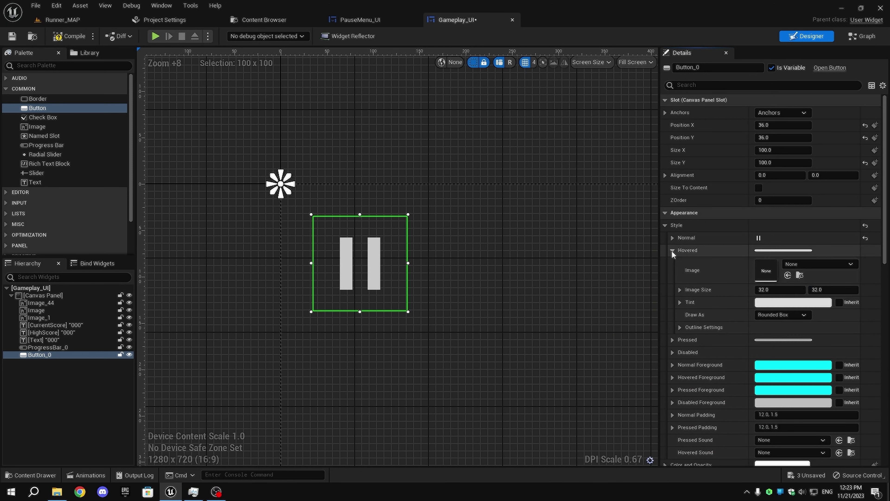
Set the Hovered style's image to Icon_Pause with a white tint, drawn as Image.
click(673, 250)
click(782, 302)
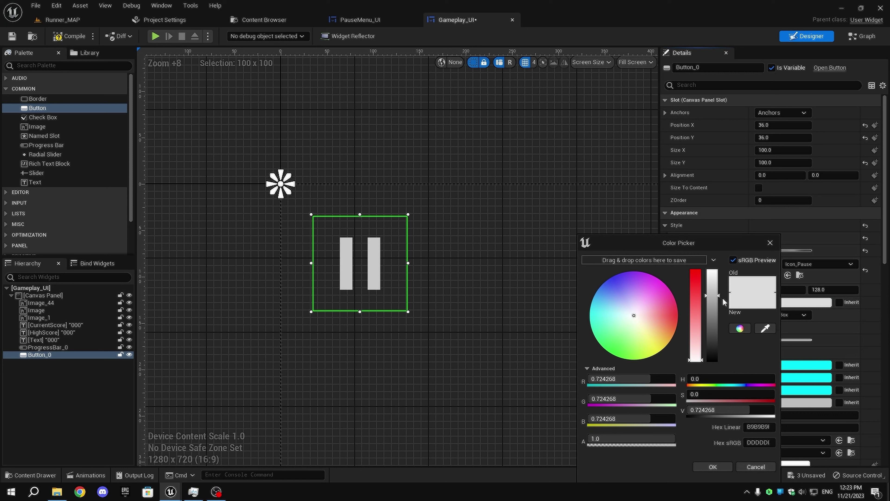
drag(713, 301, 708, 256)
click(713, 467)
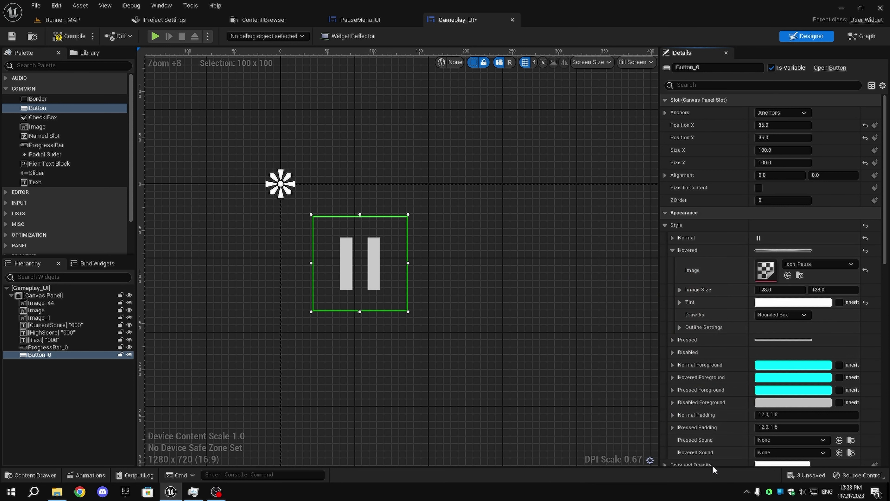
click(793, 263)
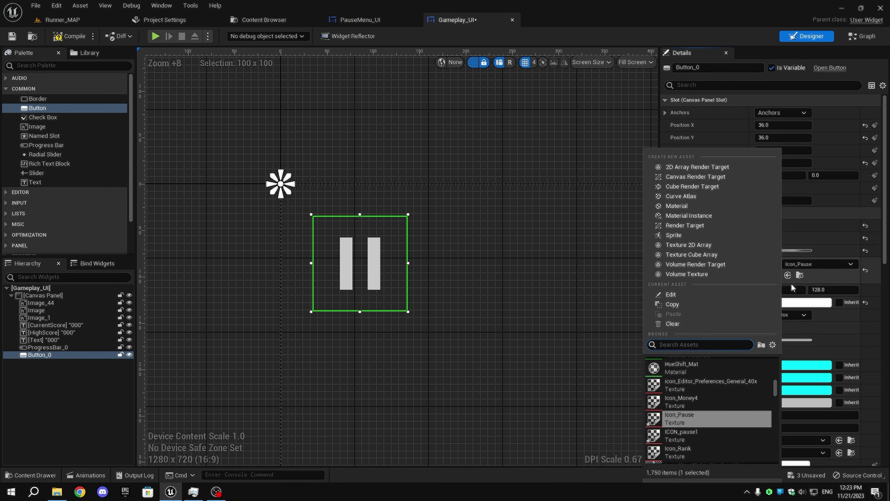
click(785, 264)
click(789, 316)
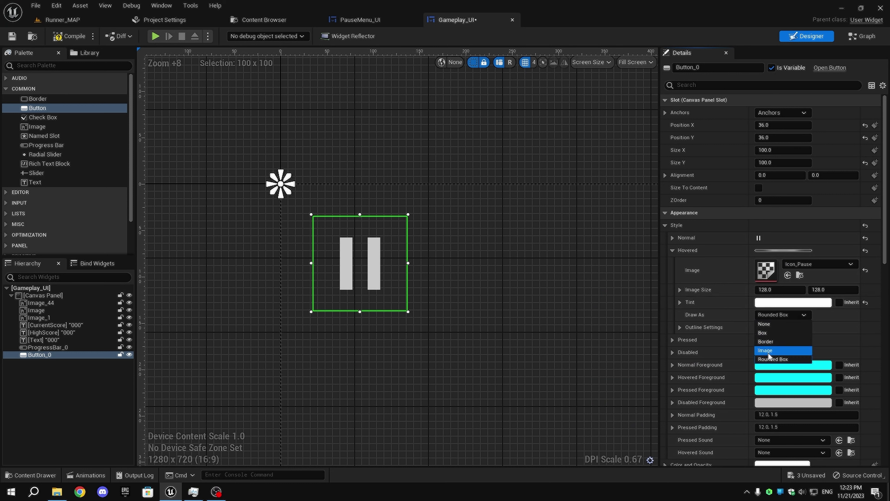
click(767, 353)
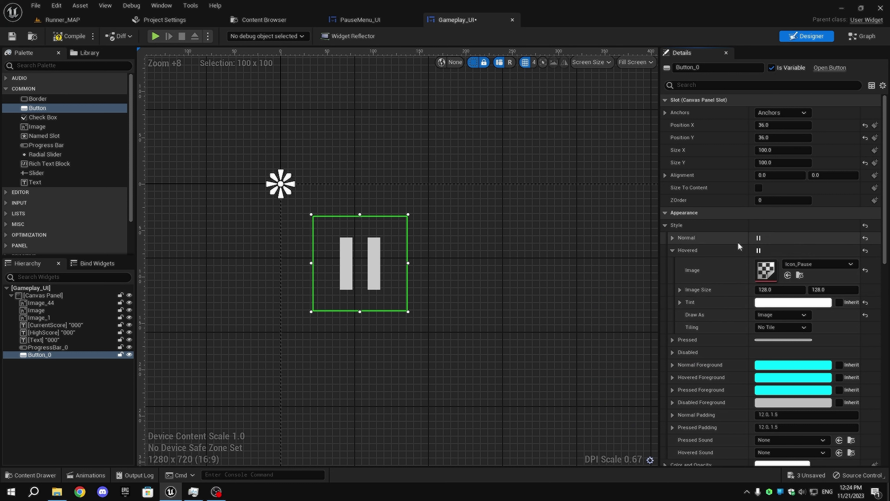
click(673, 237)
click(671, 237)
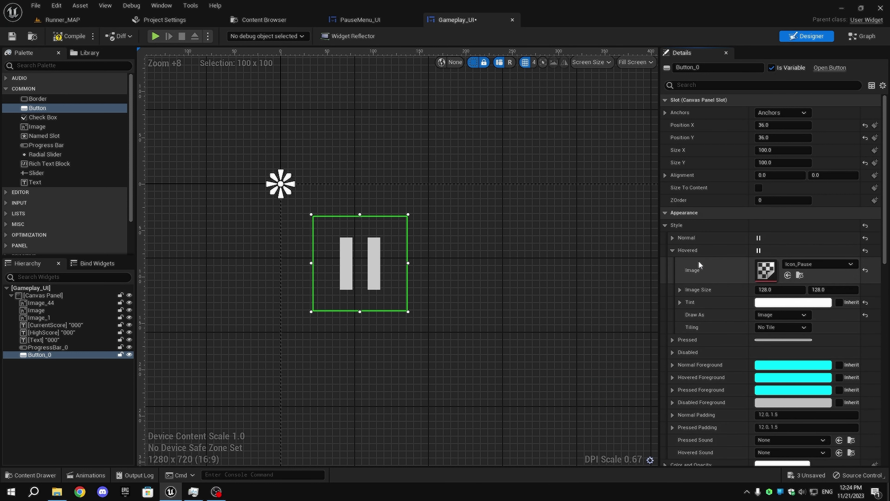
click(673, 250)
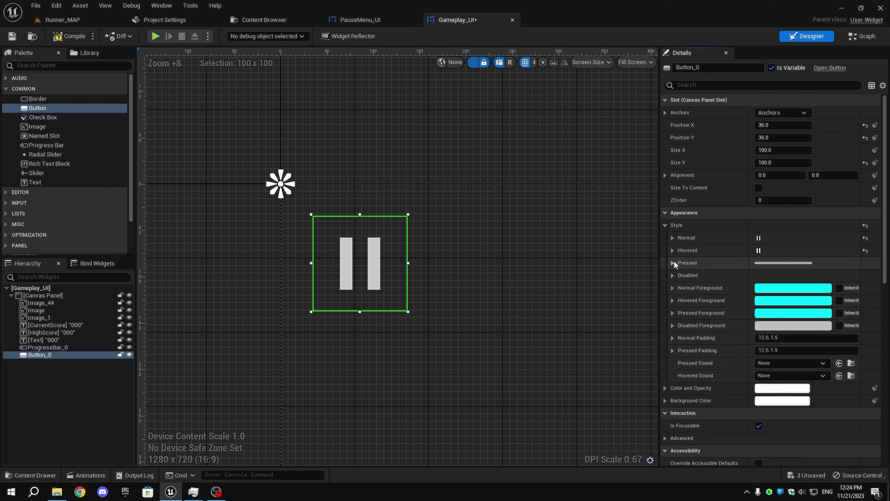
Set the Pressed style's image to ICON_pause1 from Textures/UI, drawn as Image, with a pale blue tint.
click(673, 263)
click(261, 21)
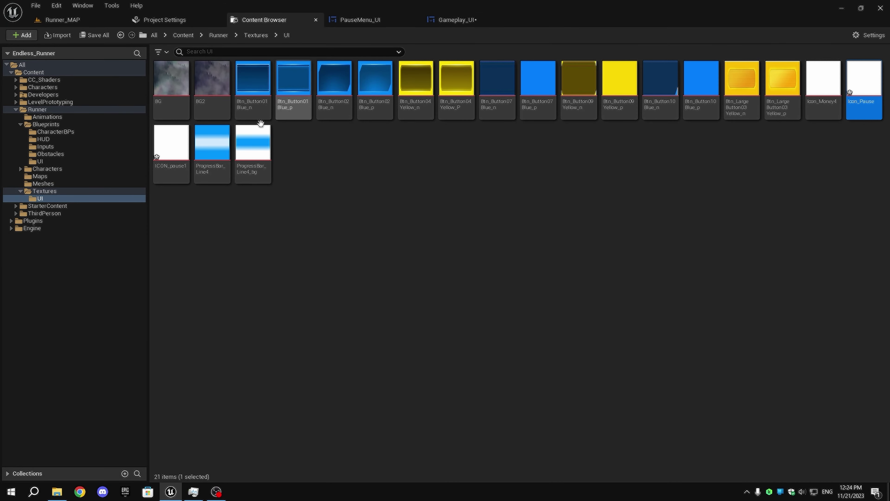
click(175, 140)
click(451, 27)
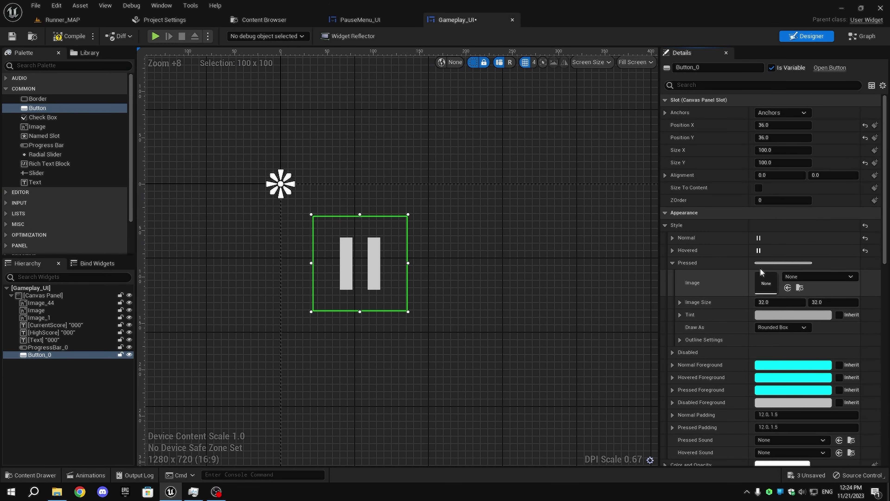
click(788, 287)
click(784, 314)
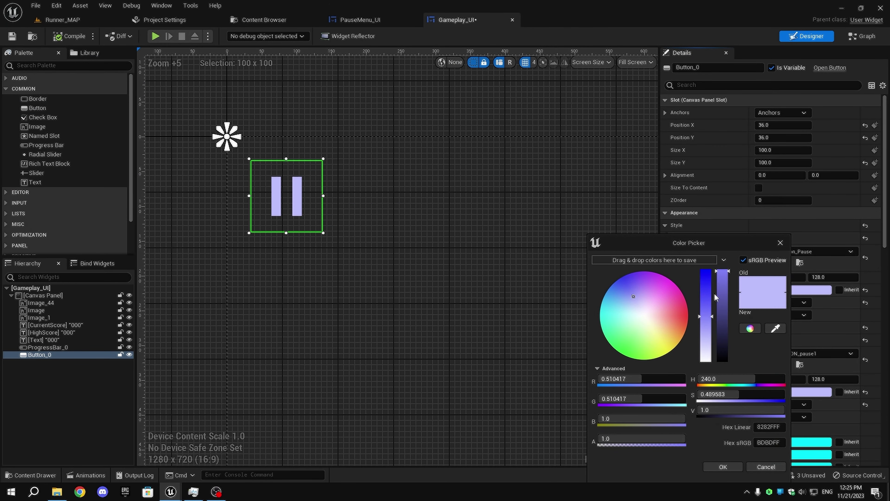
drag(706, 316, 706, 271)
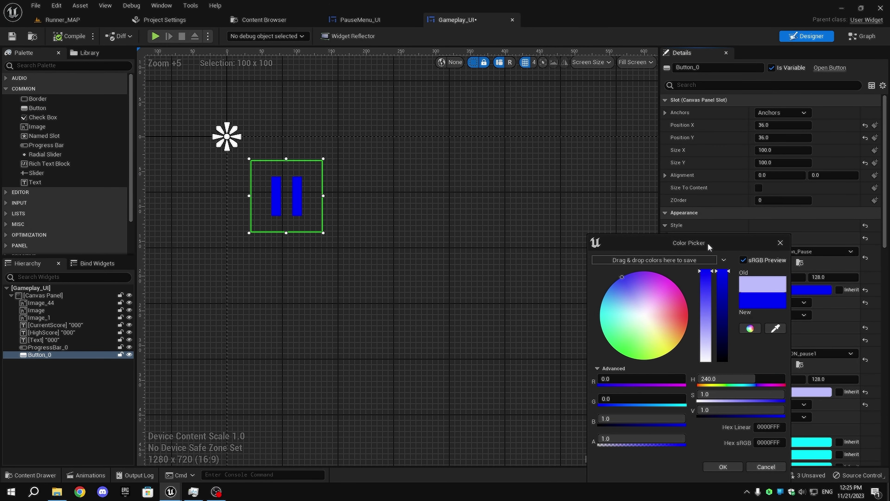
Set the tint of the Normal and Pressed styles to pure blue (0000FF).
click(721, 467)
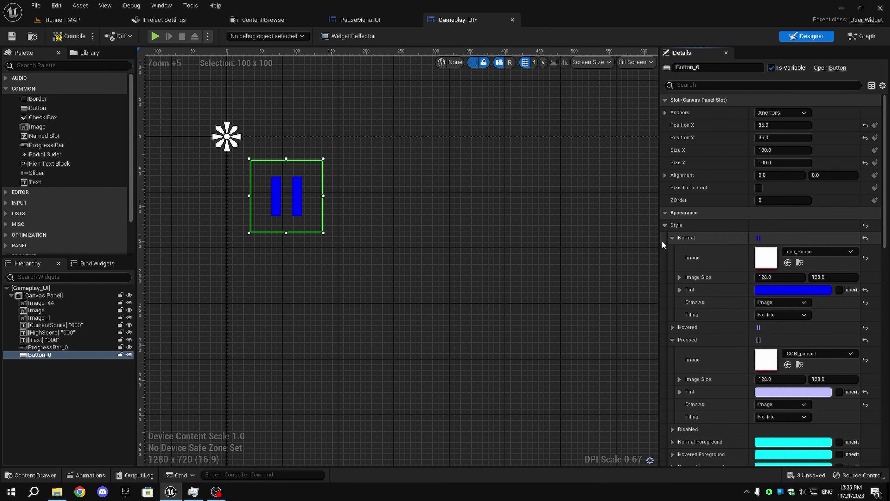
click(676, 238)
click(762, 316)
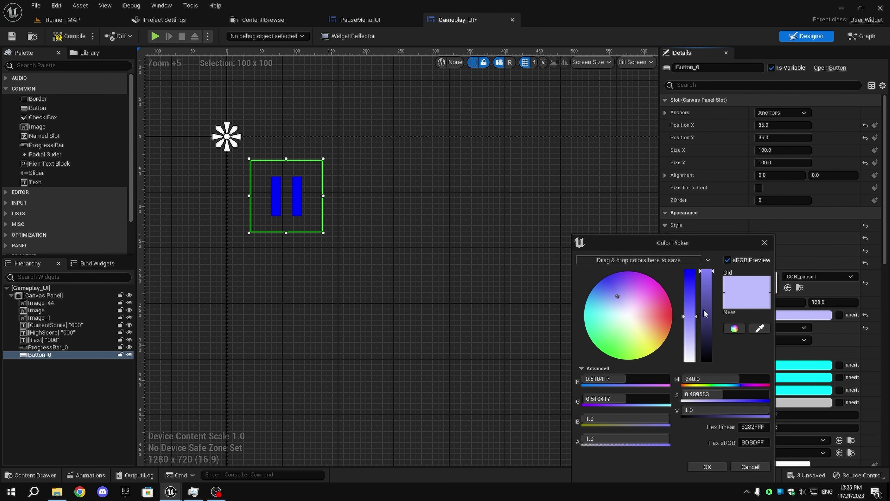
drag(706, 314, 706, 271)
click(706, 466)
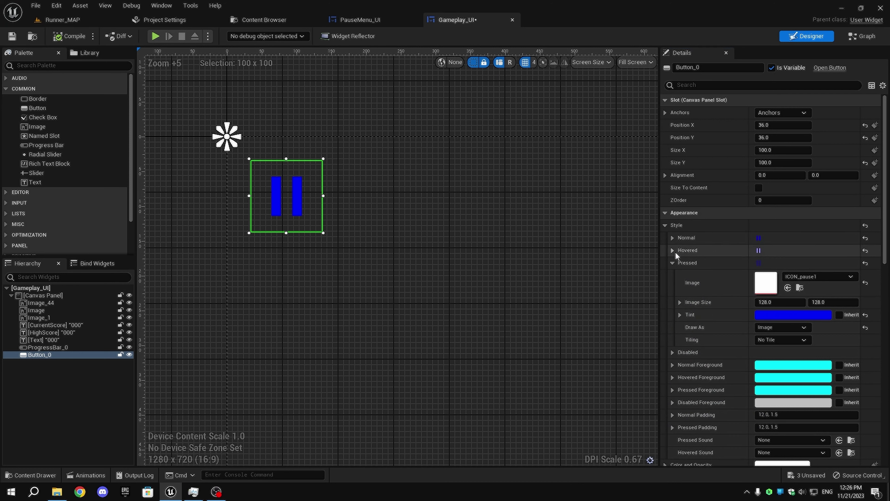
Set the Hovered style's tint to pure blue at full saturation.
click(674, 251)
click(771, 302)
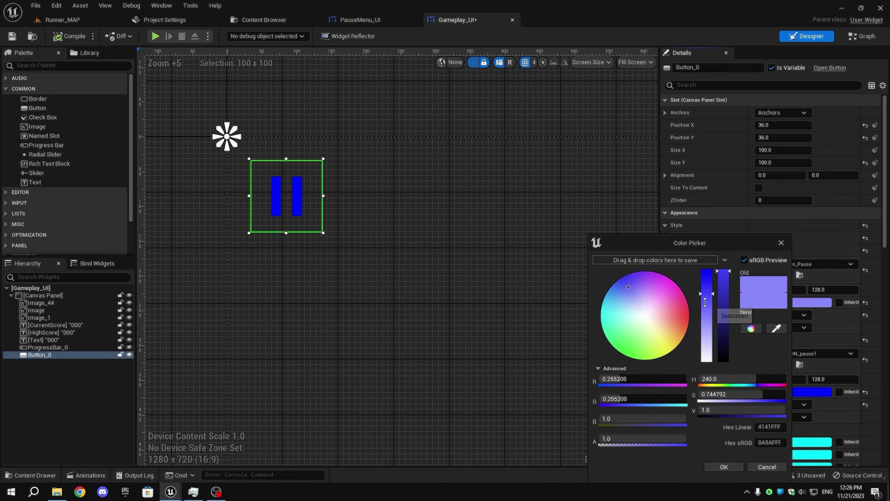
drag(706, 303, 701, 239)
click(729, 465)
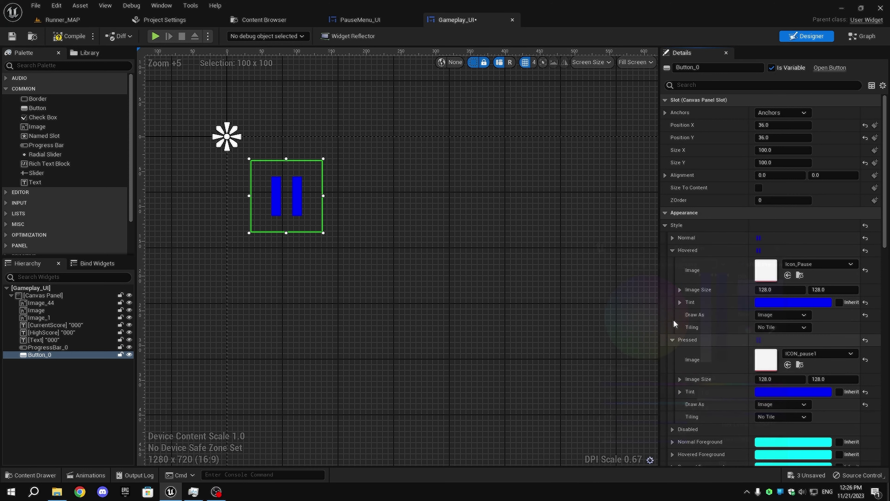
click(673, 250)
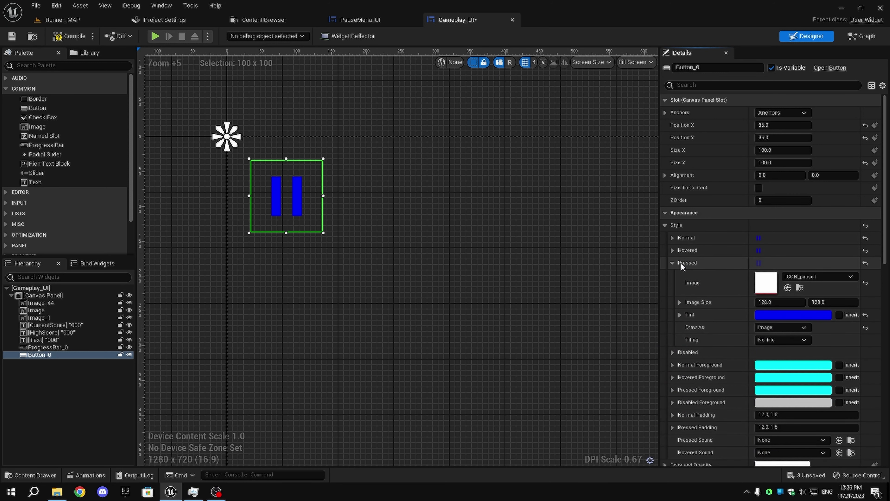
Set the Pressed style's tint to a lighter blue, hex sRGB 9C9CFF.
click(771, 315)
drag(682, 295, 680, 301)
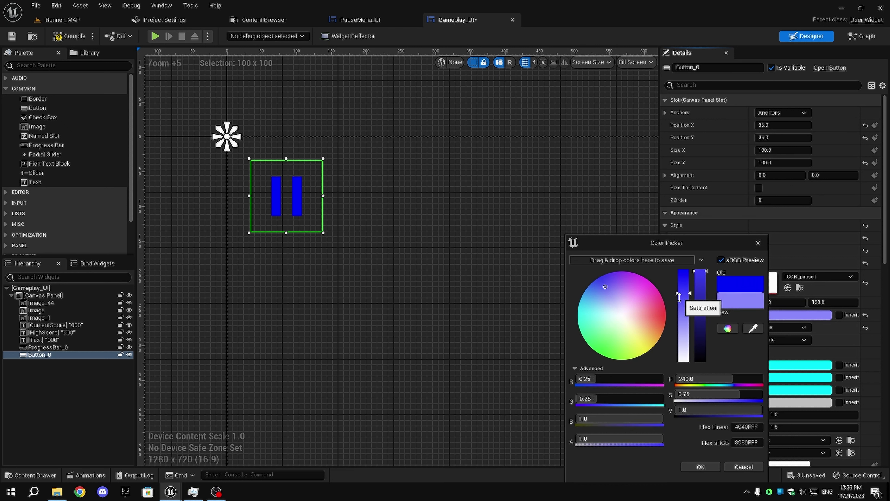
click(701, 467)
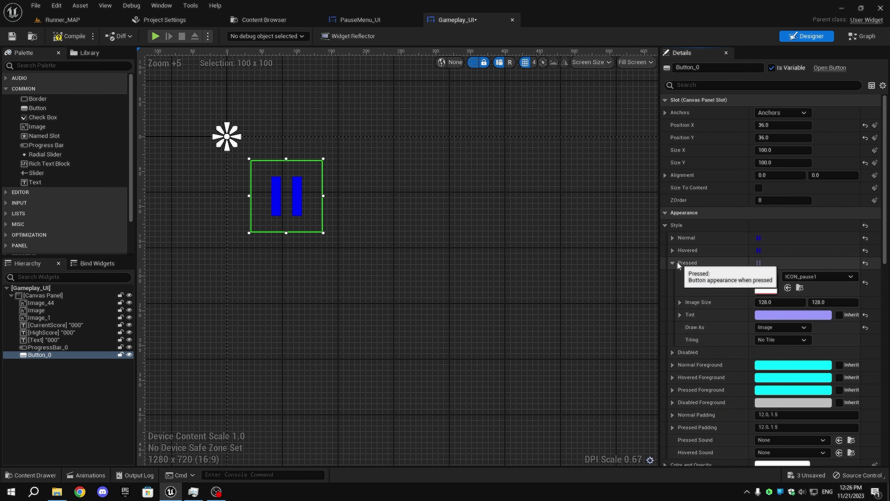
click(678, 262)
Compile and save the Gameplay_UI widget.
click(69, 35)
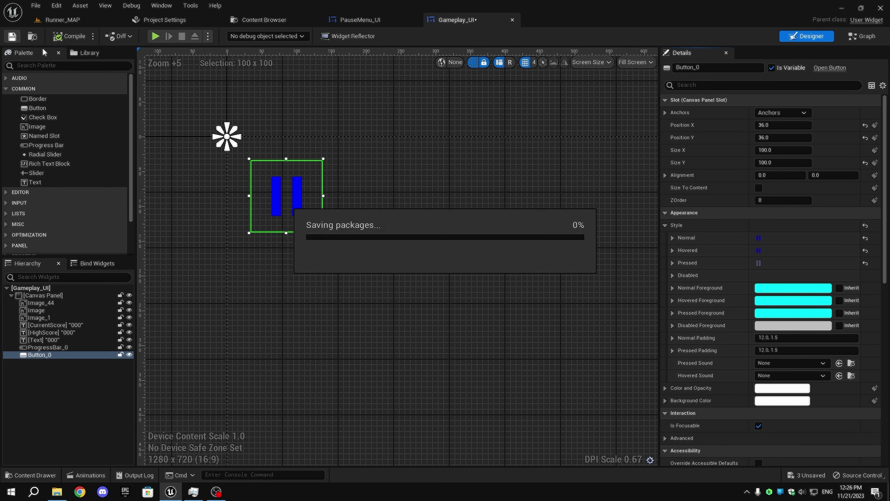
right_drag(505, 143, 449, 195)
scroll(453, 199, down, 4)
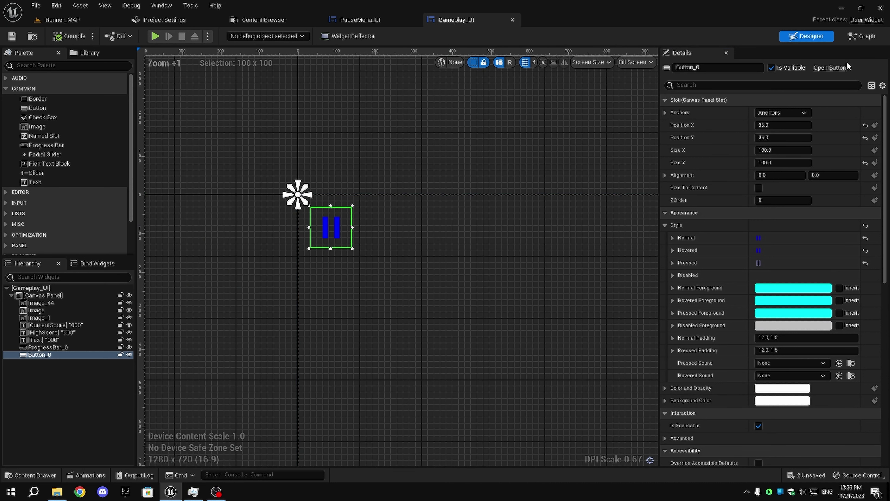
Add an On Clicked event for Button_0 in the widget's Event Graph.
click(862, 36)
scroll(451, 325, down, 3)
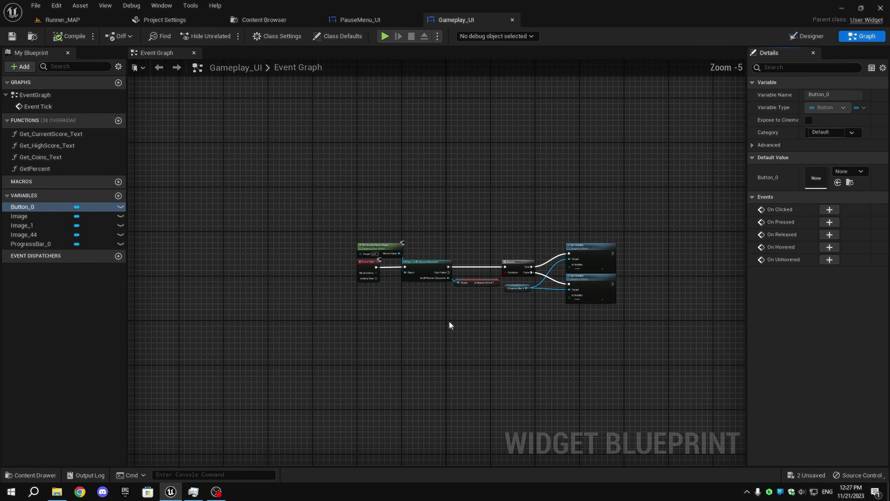
right_drag(452, 326, 436, 281)
scroll(400, 271, up, 2)
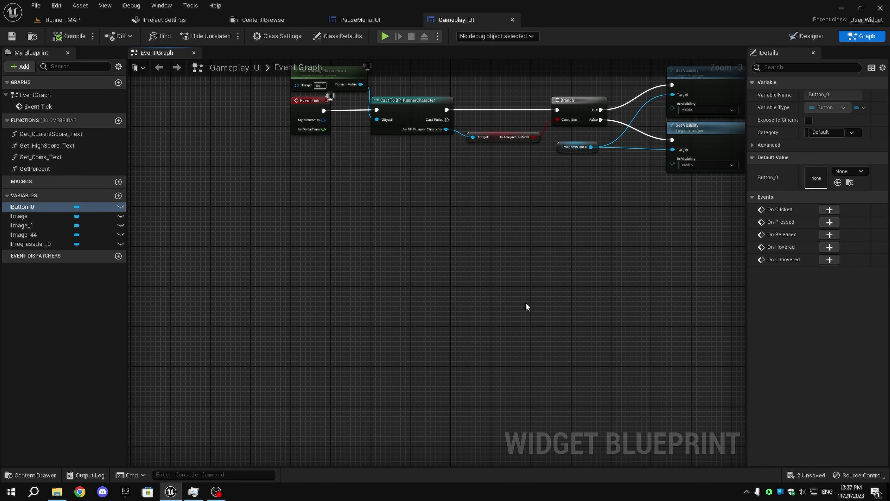
scroll(531, 331, up, 3)
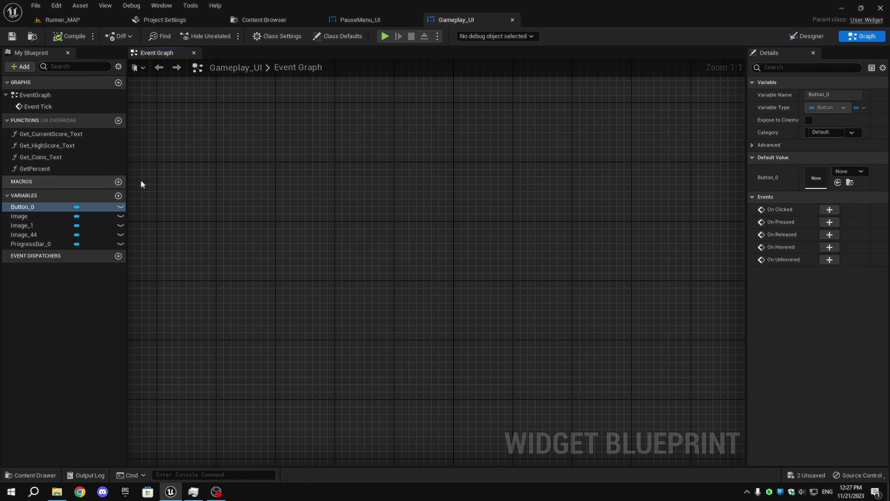
click(829, 210)
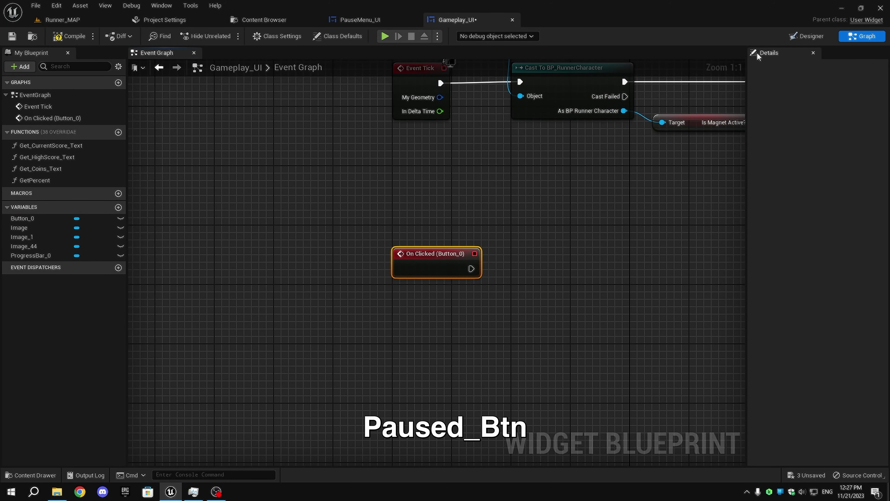
Rename the button to Pause_Btn in the designer and return to its On Clicked event in the Event Graph.
click(806, 35)
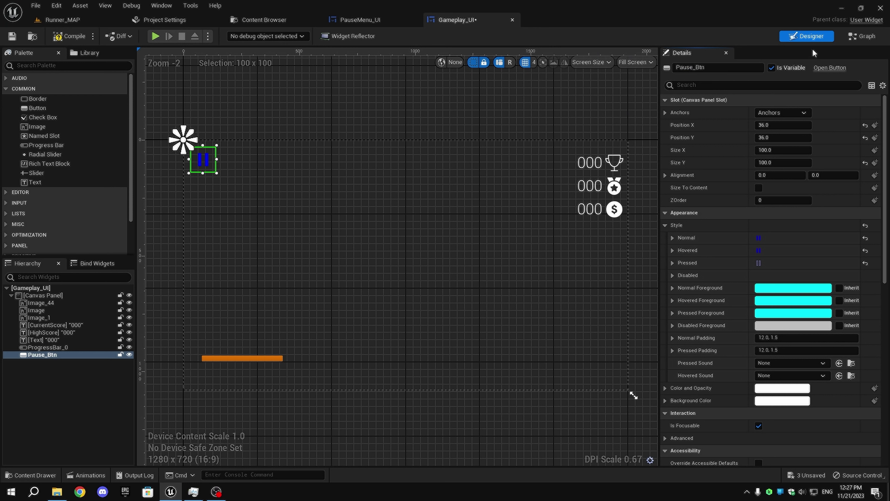
click(862, 36)
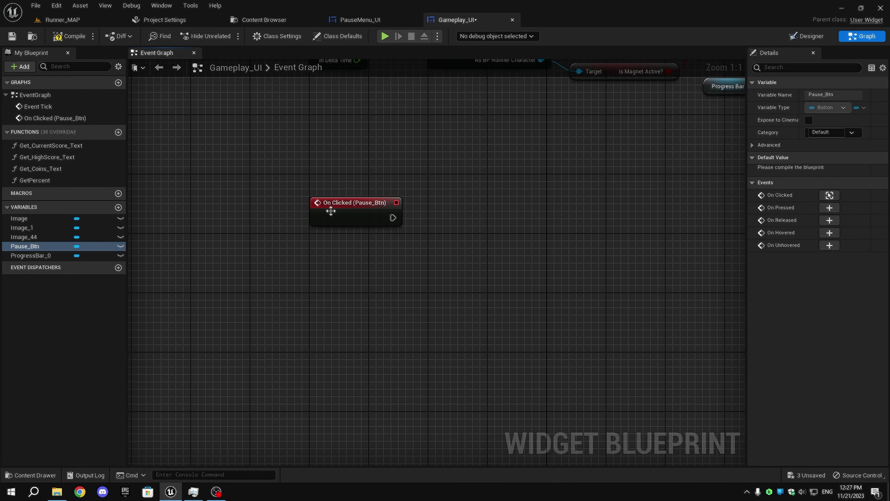
Add a Branch node to Pause_Btn's On Clicked event and feed its Condition from an Is Game Paused node.
drag(331, 211, 331, 248)
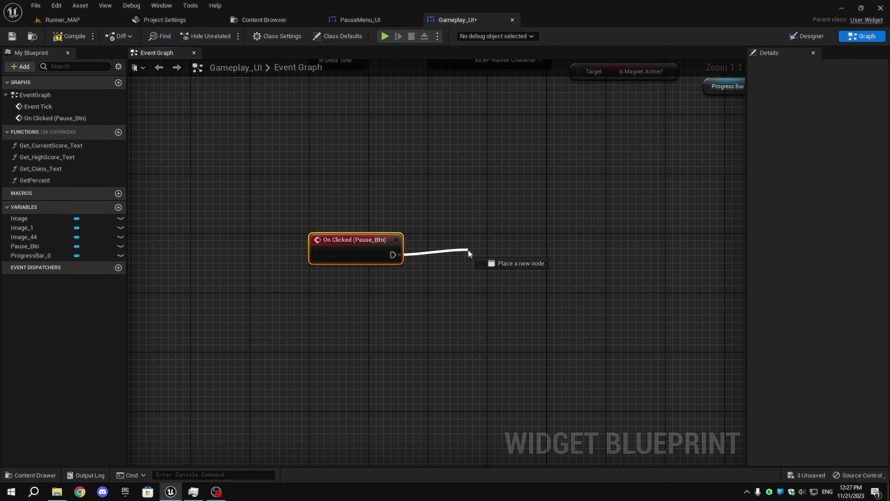
drag(468, 250, 441, 317)
text(branch)
click(510, 331)
text(is g)
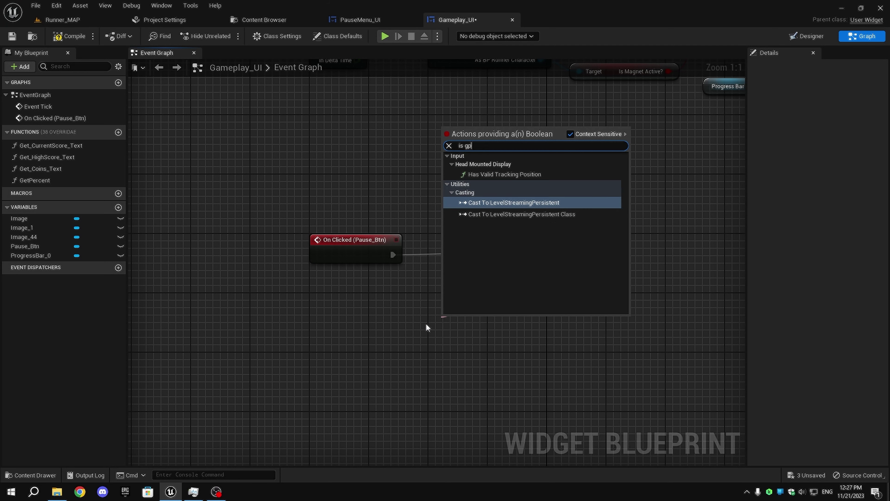
text(ame pa)
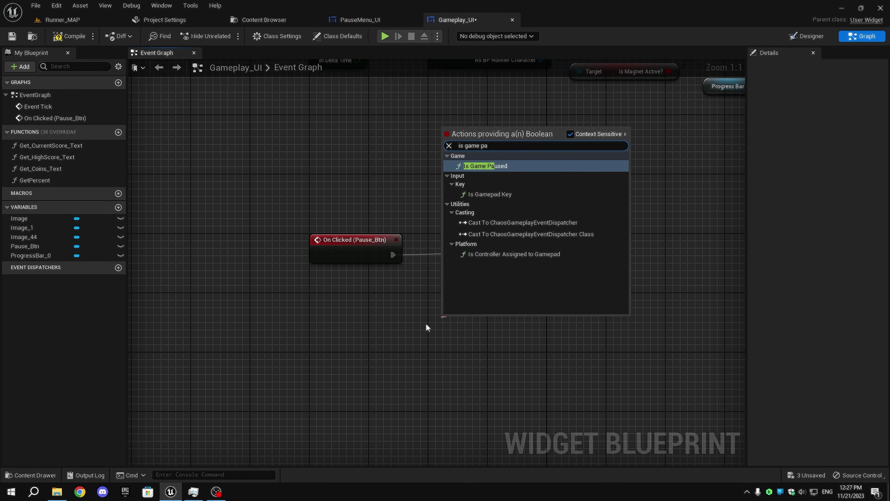
key(Return)
drag(474, 328, 394, 315)
right_drag(494, 302, 350, 354)
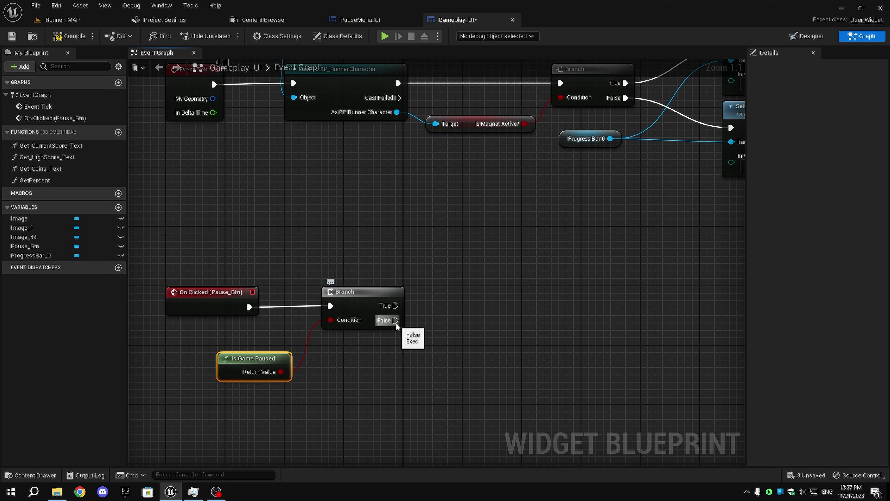
Add a Set Game Paused node to the Branch's False output, enable Paused, and align it with the Branch.
drag(396, 321, 464, 338)
text(se)
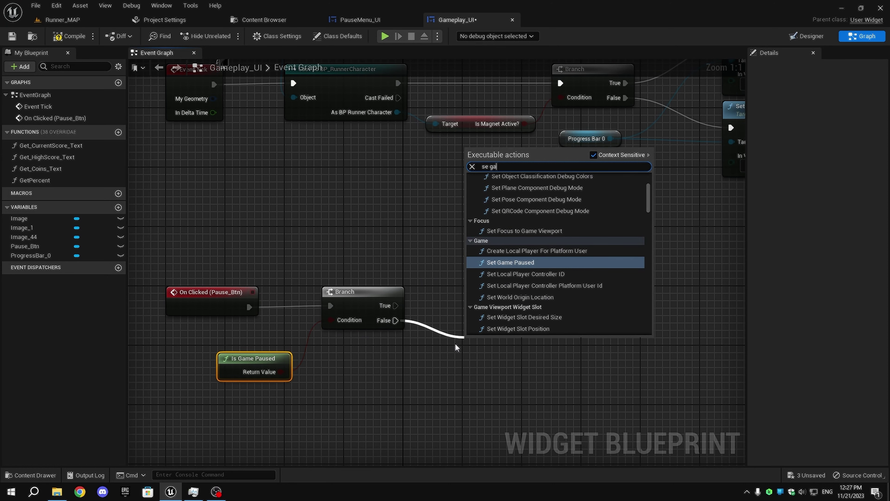
text(t)
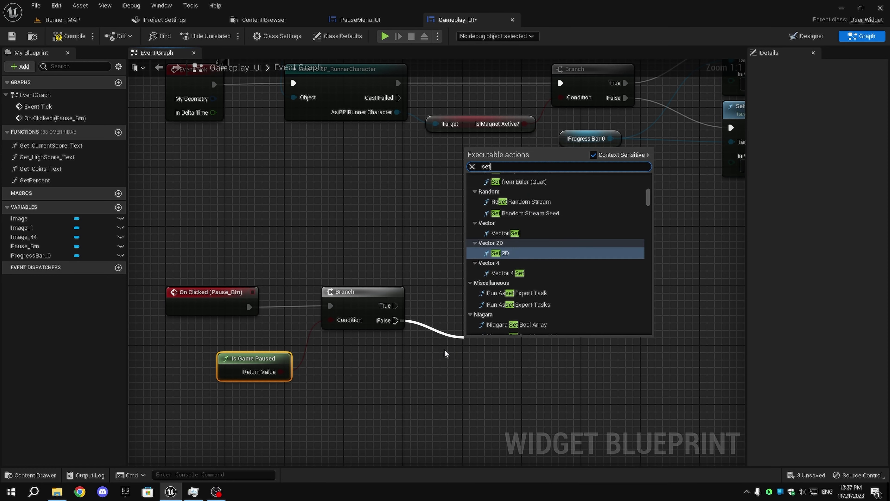
text( game pause)
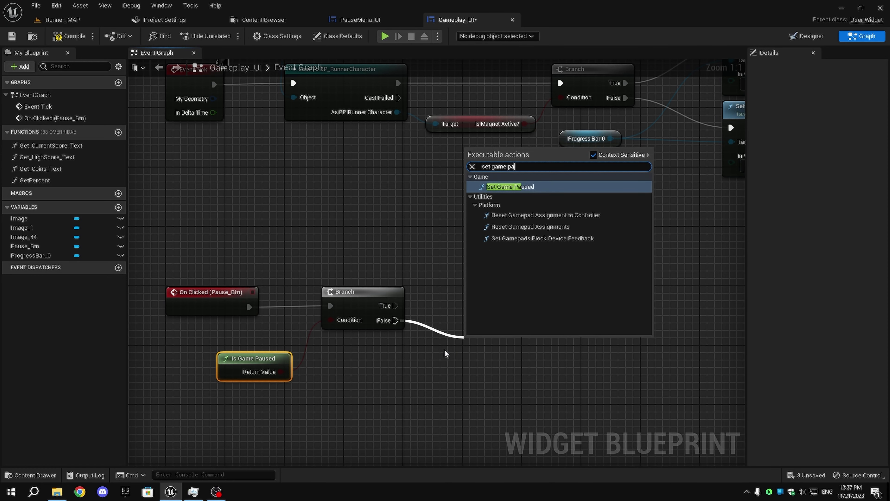
key(Return)
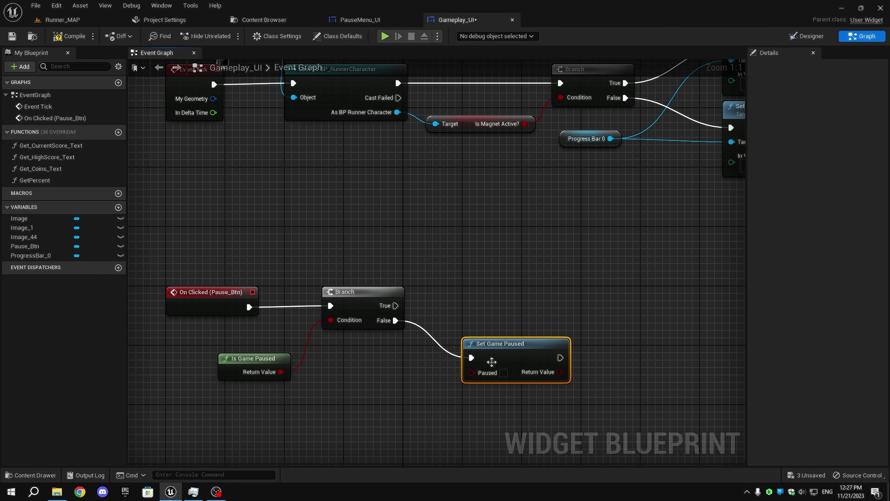
click(504, 372)
drag(505, 363, 497, 326)
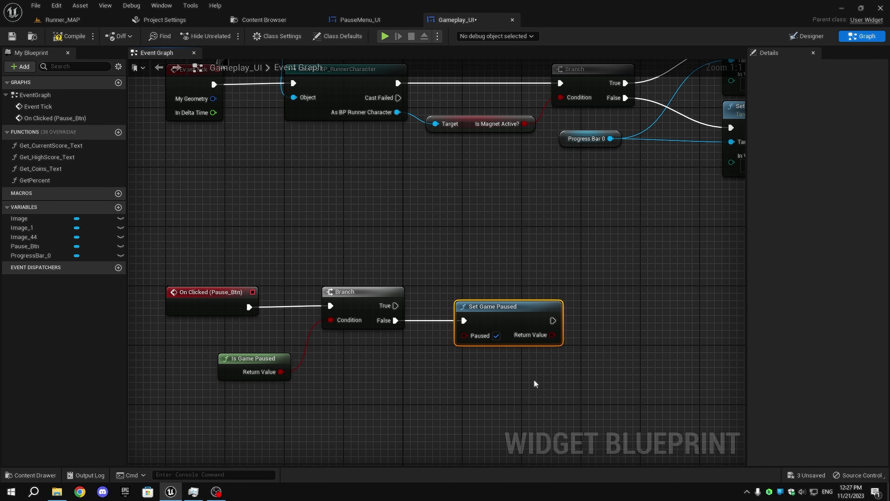
Add a Get Player Controller node just above the Set Game Paused node.
right_drag(535, 381, 407, 387)
scroll(402, 378, down, 2)
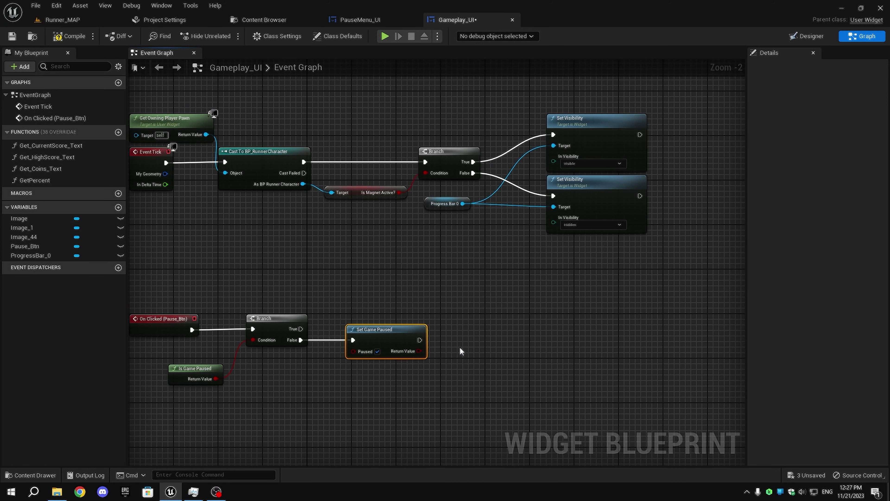
right_drag(545, 335, 471, 262)
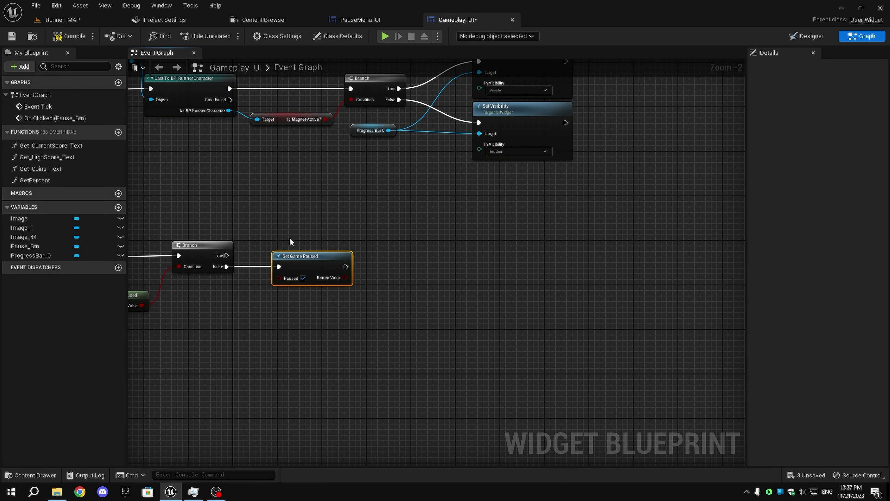
right_click(314, 230)
text(get player c)
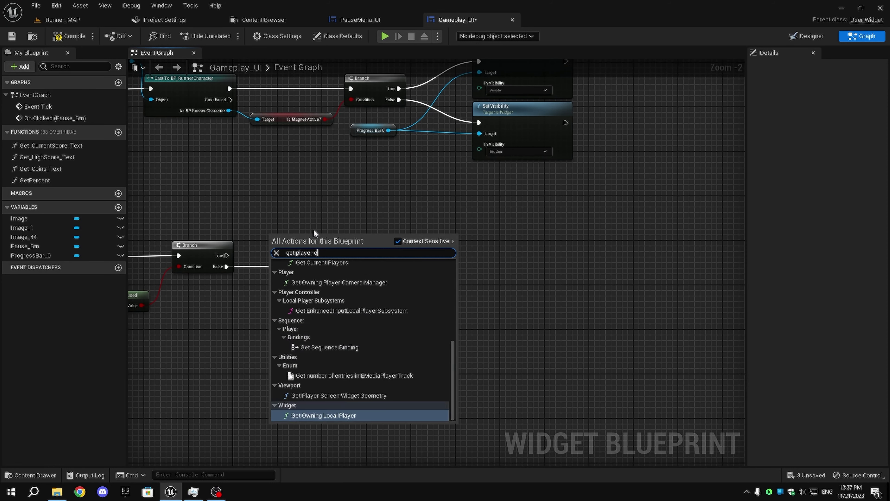
text(ontrol)
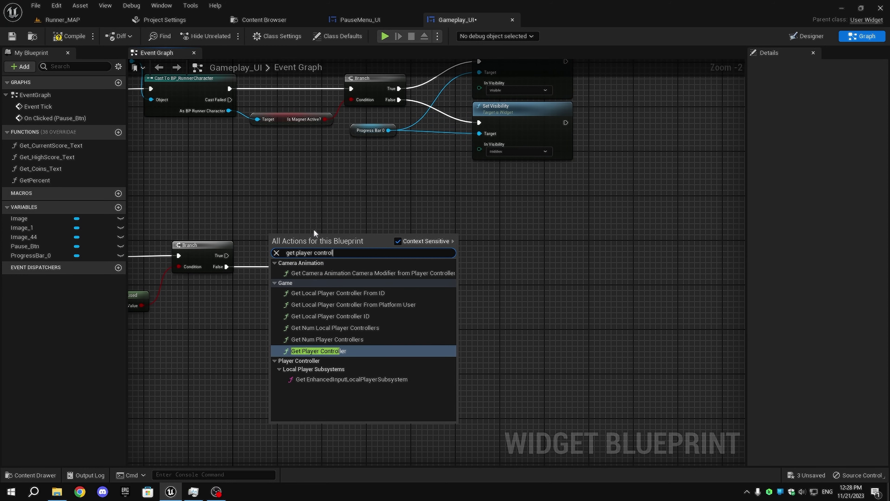
key(Return)
drag(313, 229, 302, 228)
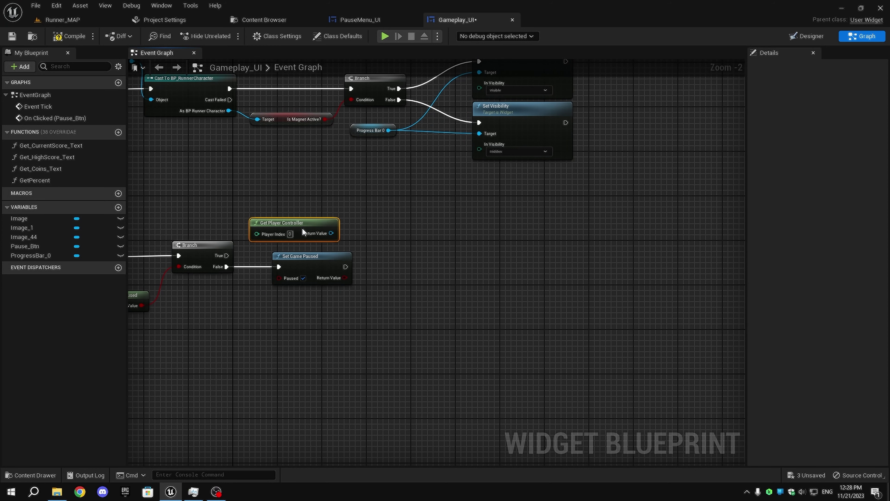
Add a Set Input Mode UI Only node fed by the player controller and connect it after Set Game Paused.
scroll(268, 234, up, 2)
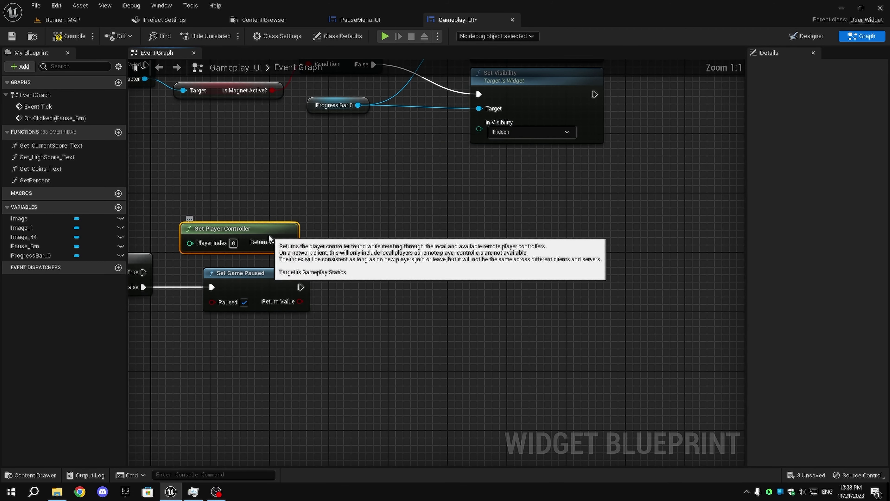
right_drag(386, 285, 348, 265)
drag(249, 221, 317, 272)
text(set ind)
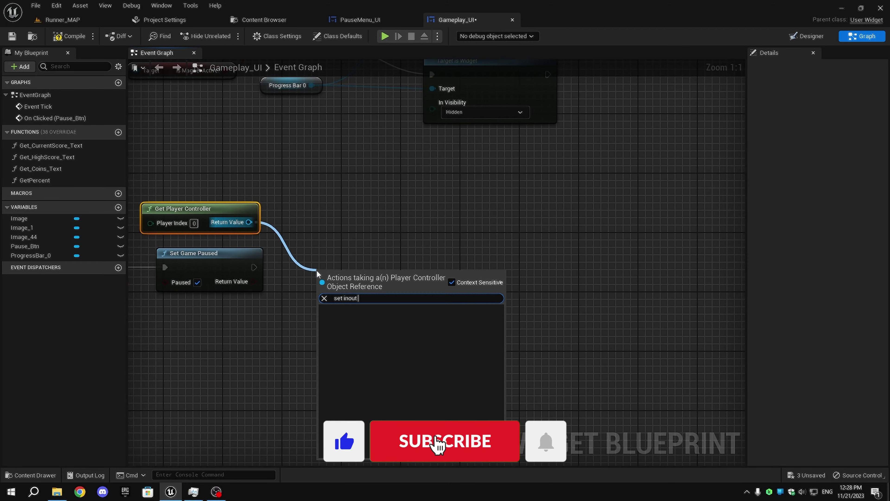
key(BackSpace)
key(BackSpace)
key(BackSpace)
text(put)
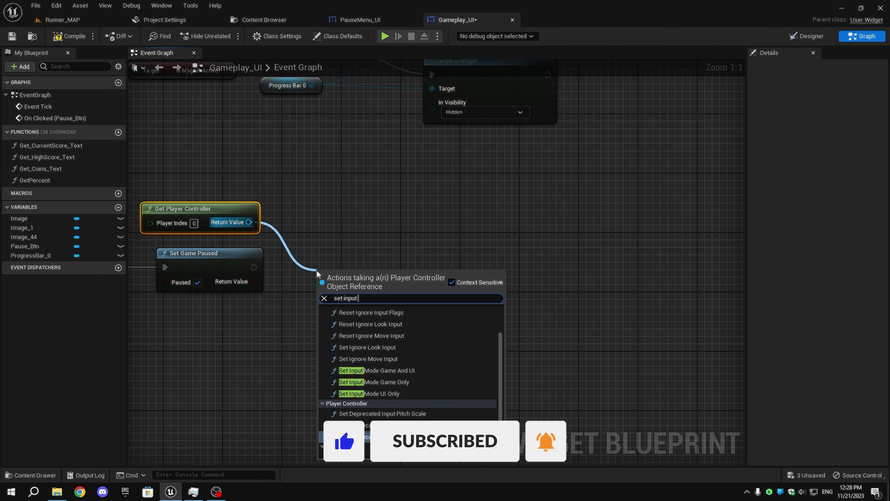
text( mode ui onl)
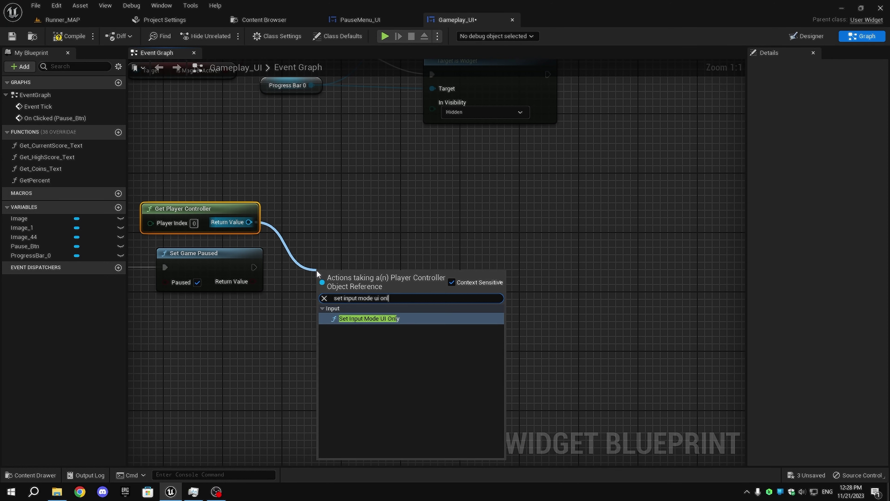
key(Return)
drag(322, 294, 254, 267)
drag(348, 286, 348, 271)
Add a Set Show Mouse Cursor node for the player controller after Set Input Mode UI Only, routing its Target wire through a reroute point.
right_drag(470, 330, 357, 329)
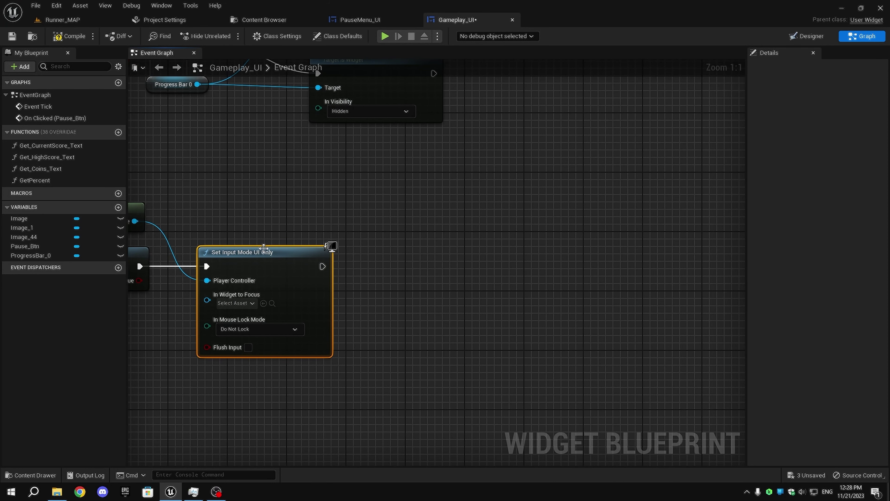
drag(135, 221, 392, 265)
text(set show mou)
key(Return)
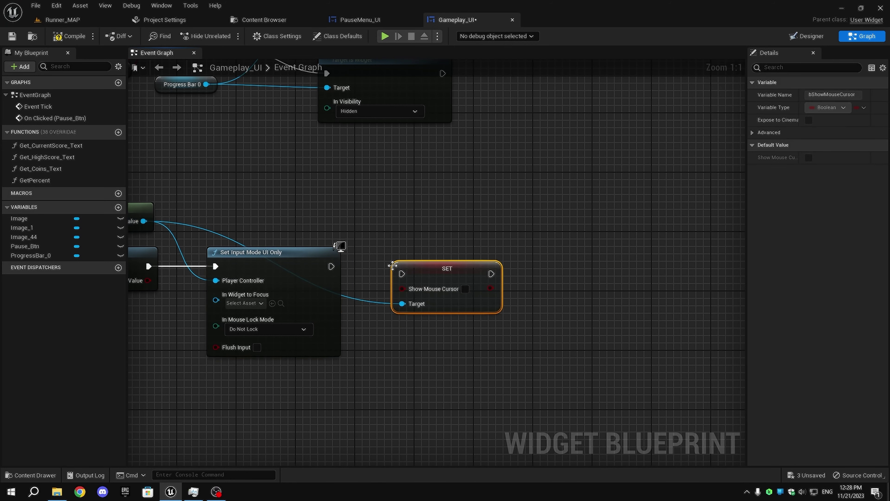
drag(331, 266, 413, 265)
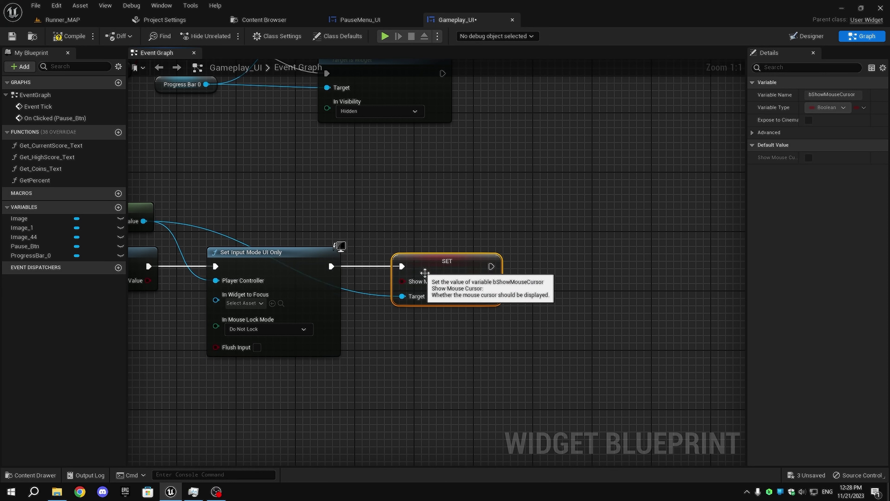
double_click(215, 230)
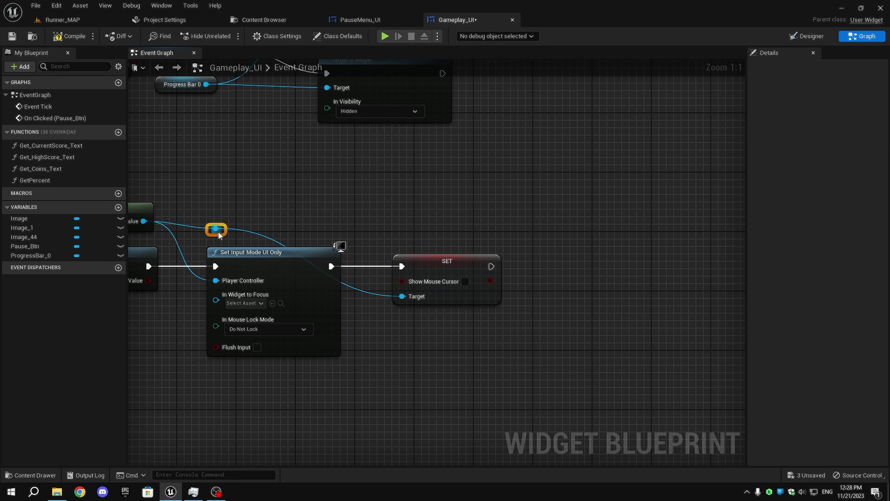
drag(219, 234, 352, 230)
Add a Create Widget node after the Show Mouse Cursor setter and set its class to PauseMenu_UI.
right_drag(520, 239, 440, 225)
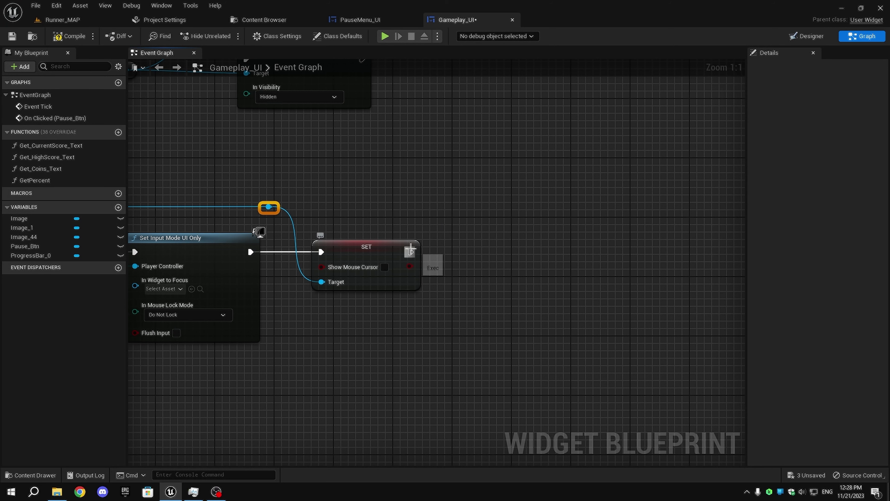
drag(411, 252, 454, 256)
text(create wid)
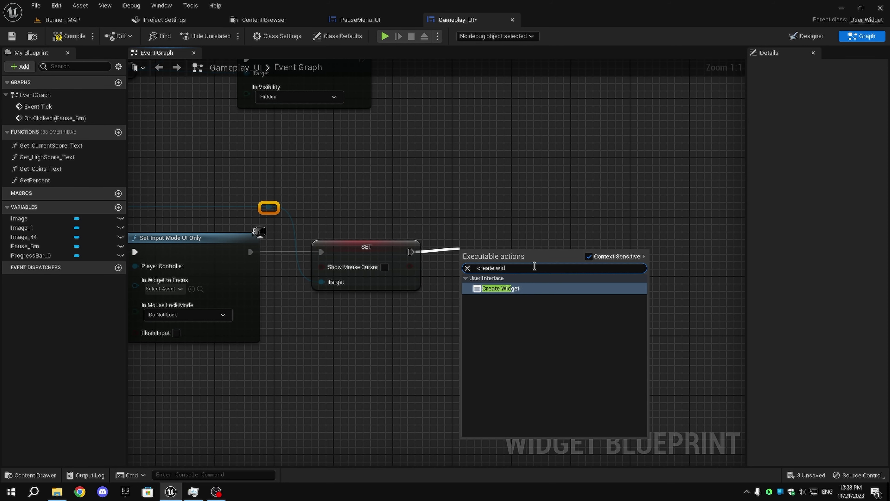
click(524, 288)
click(491, 275)
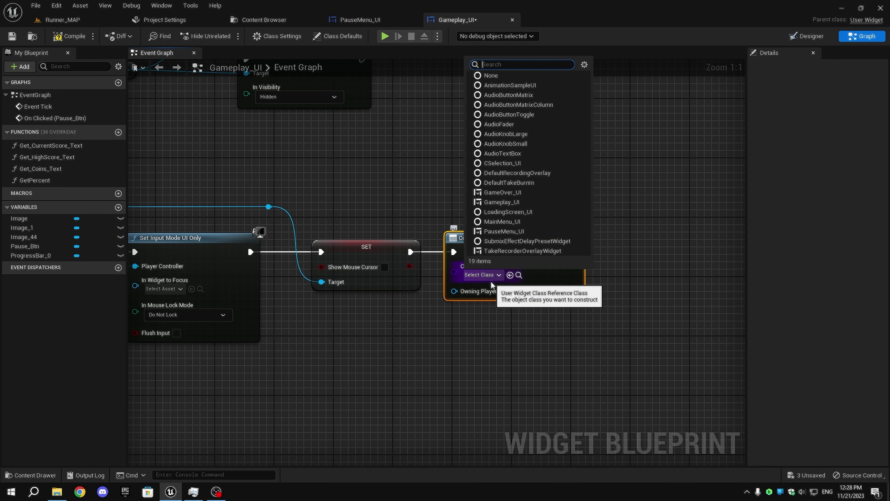
text(pause)
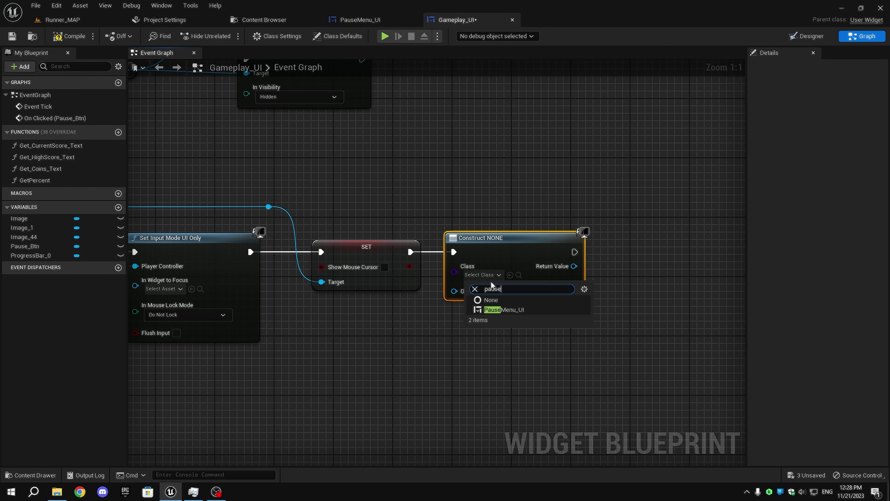
click(517, 310)
Add an Add to Viewport node fed by the created pause menu widget's Return Value.
right_drag(520, 318, 400, 340)
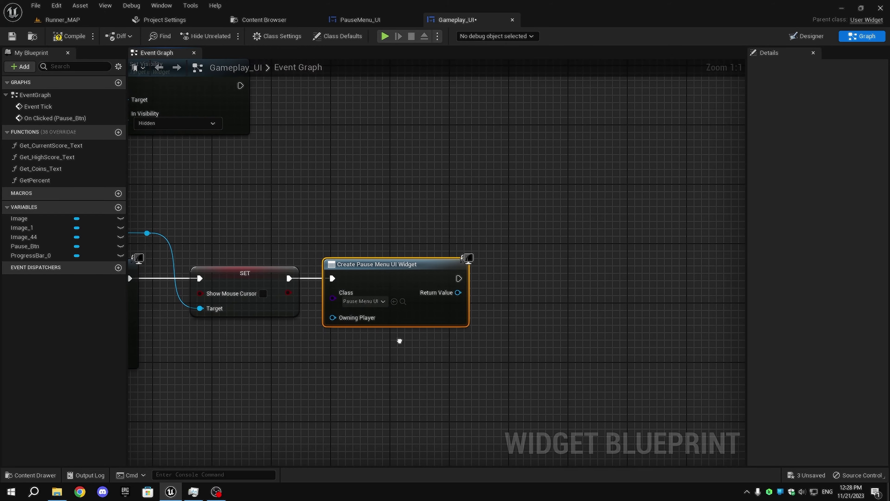
drag(458, 293, 513, 294)
text(add)
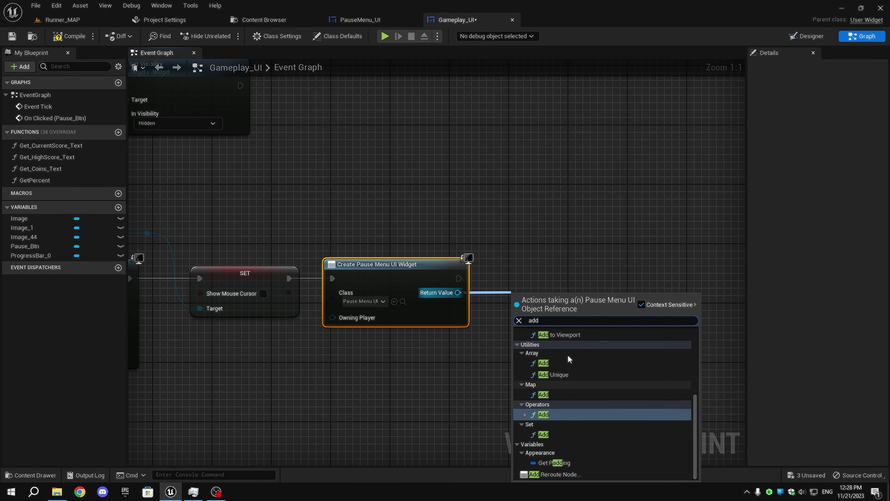
click(558, 335)
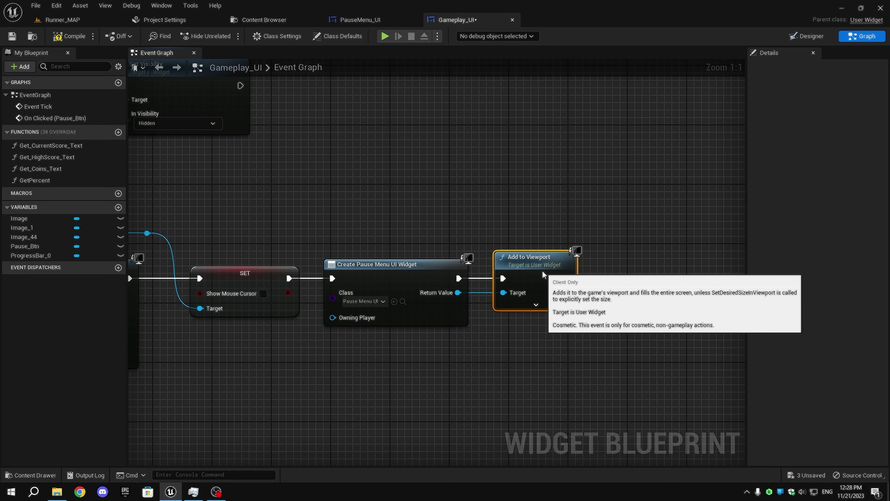
right_drag(537, 274, 324, 325)
drag(237, 343, 398, 341)
text(s)
click(379, 223)
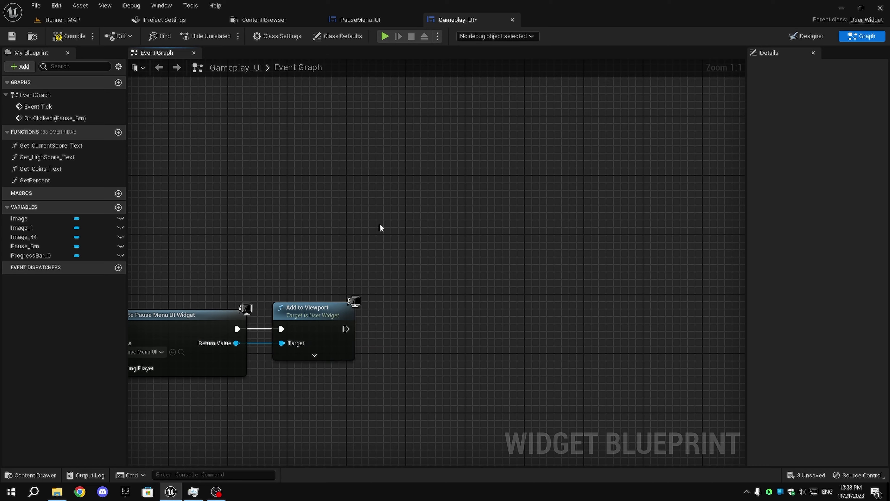
Compile and save the Gameplay_UI widget with its finished pause logic.
right_drag(357, 235, 528, 224)
click(64, 37)
click(11, 36)
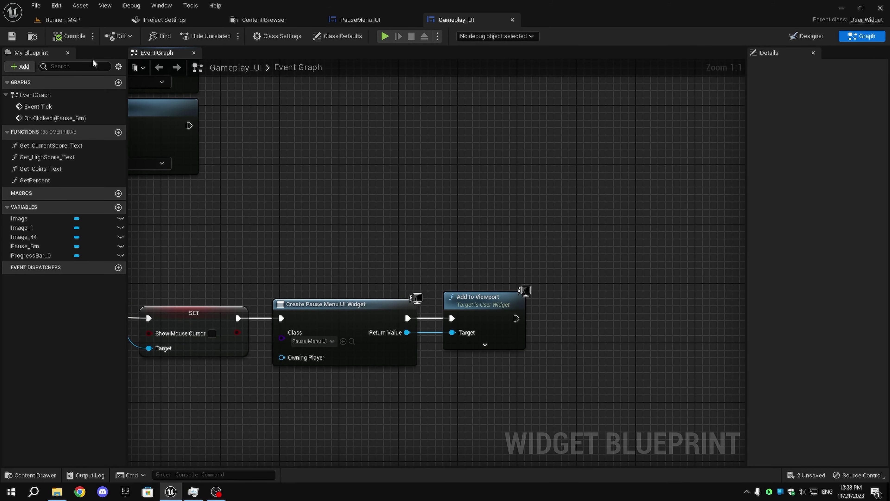
Play the Runner_MAP level and test the blue pause button during the run.
click(63, 19)
click(227, 36)
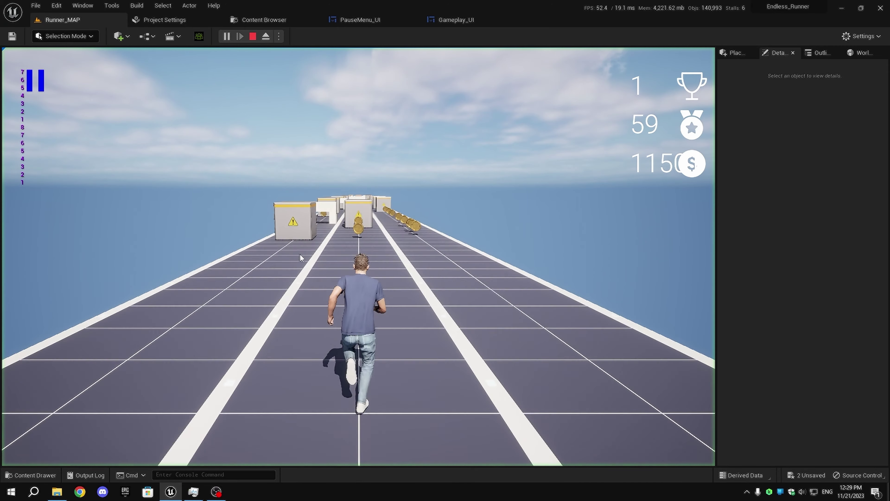
click(40, 80)
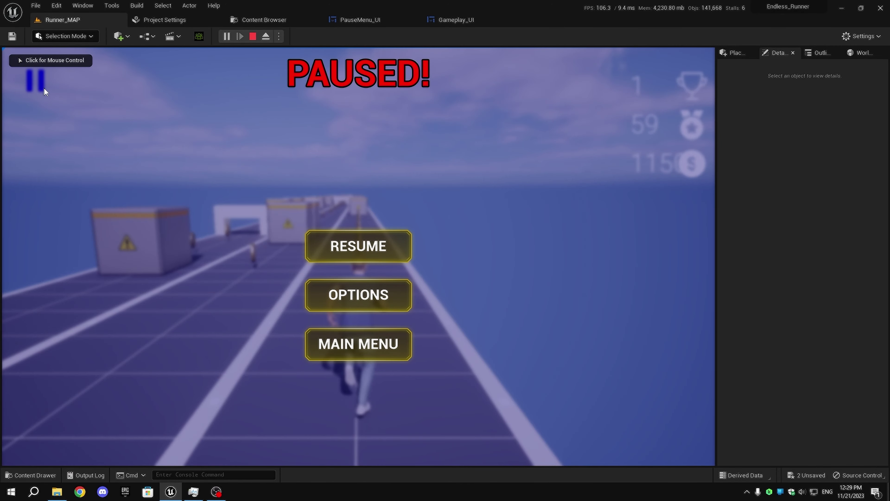
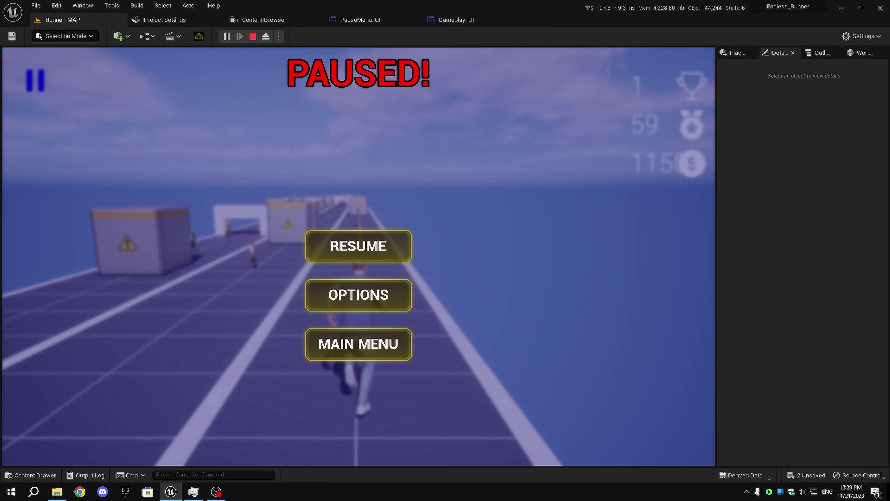
Stop the play session and close the Gameplay_UI widget to return to PauseMenu_UI.
key(Escape)
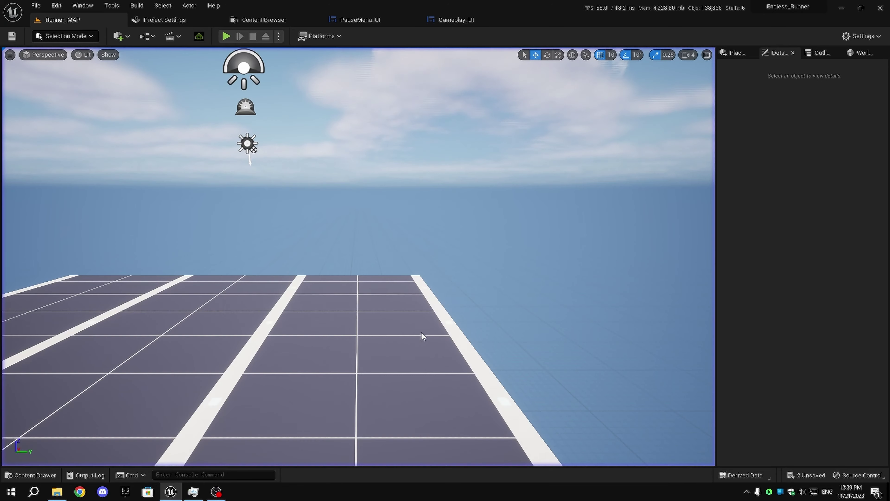
click(485, 22)
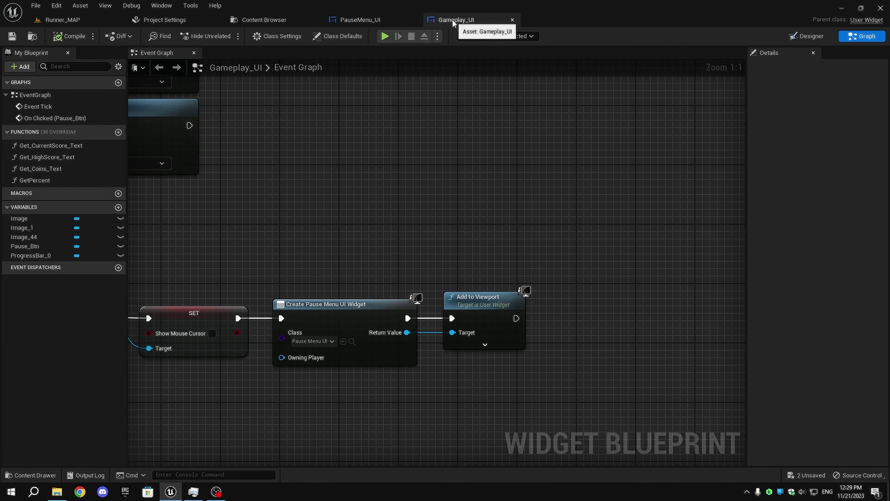
click(513, 20)
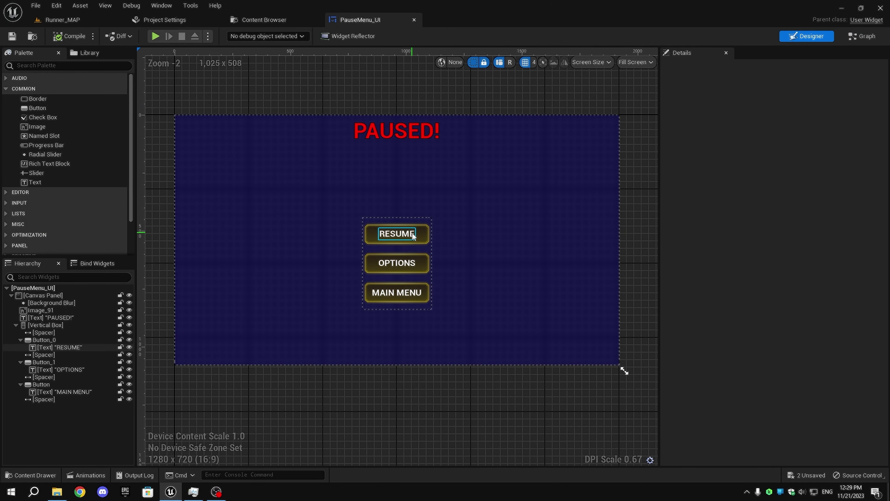
Rename the RESUME button in the PauseMenu_UI hierarchy as Resume_Btn.
click(412, 232)
scroll(758, 412, down, 5)
scroll(757, 412, down, 3)
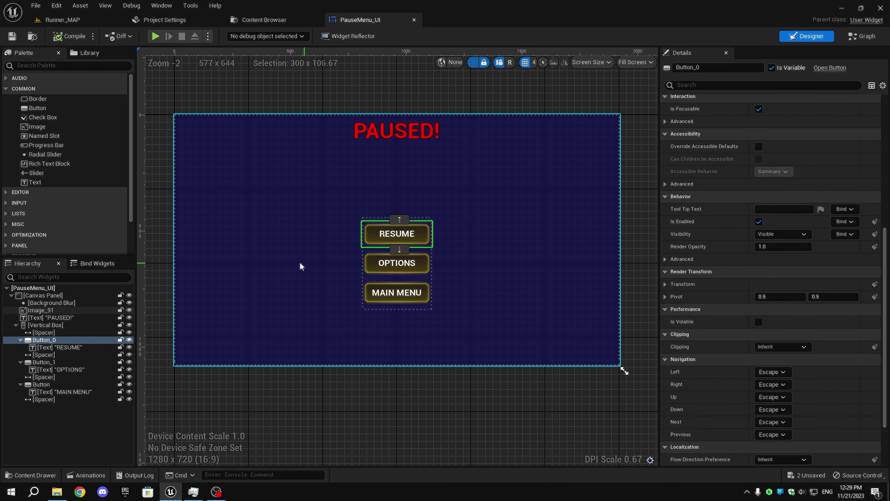
double_click(74, 340)
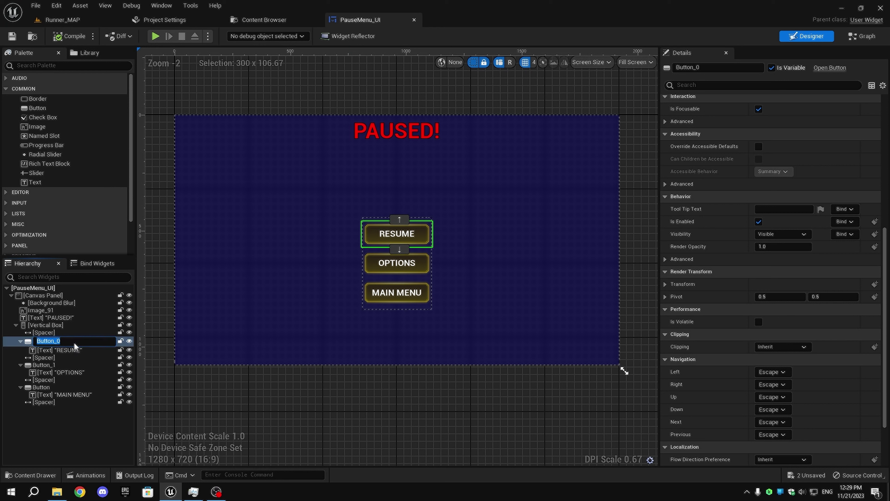
text(Resume_Btn)
key(Return)
Rename the OPTIONS button in the hierarchy as Options_Btn.
click(49, 361)
double_click(50, 362)
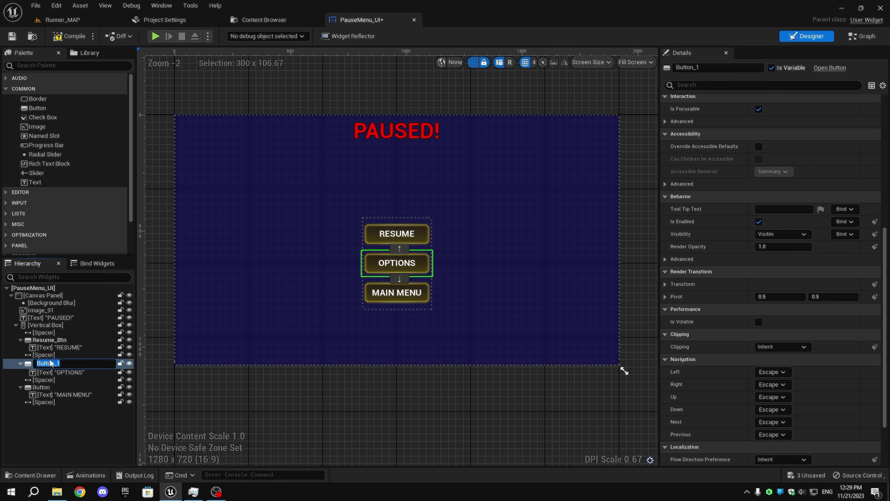
text(Options_Btn)
key(Return)
Rename the MAIN MENU button in the hierarchy as MainMenu_Btn.
click(61, 384)
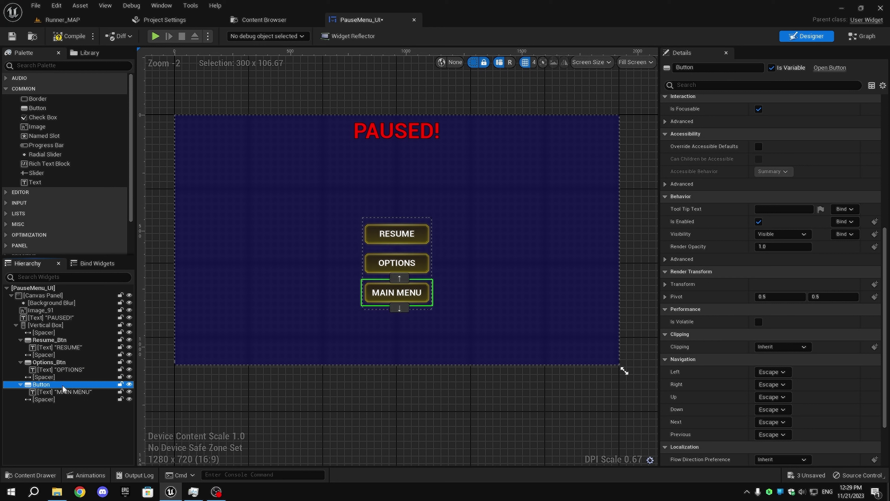
double_click(63, 385)
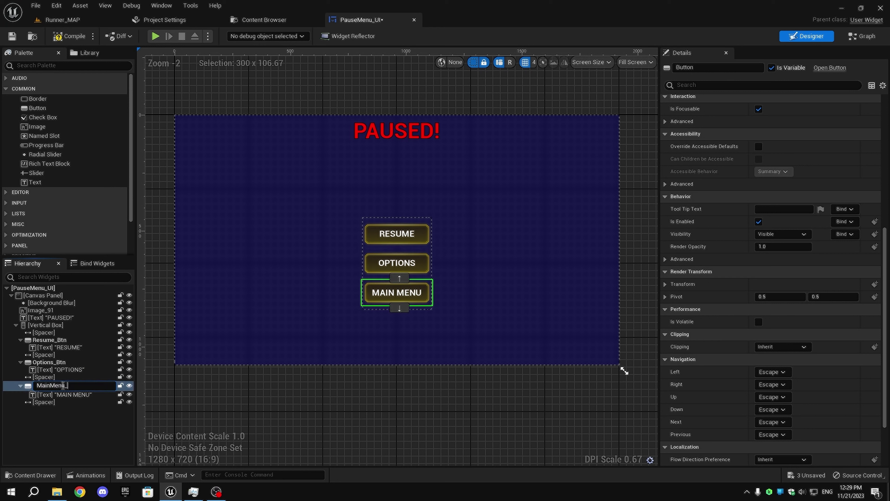
text(MainMenu_Btn)
key(Return)
Add an On Clicked event for Resume_Btn to the pause menu's event graph.
click(49, 340)
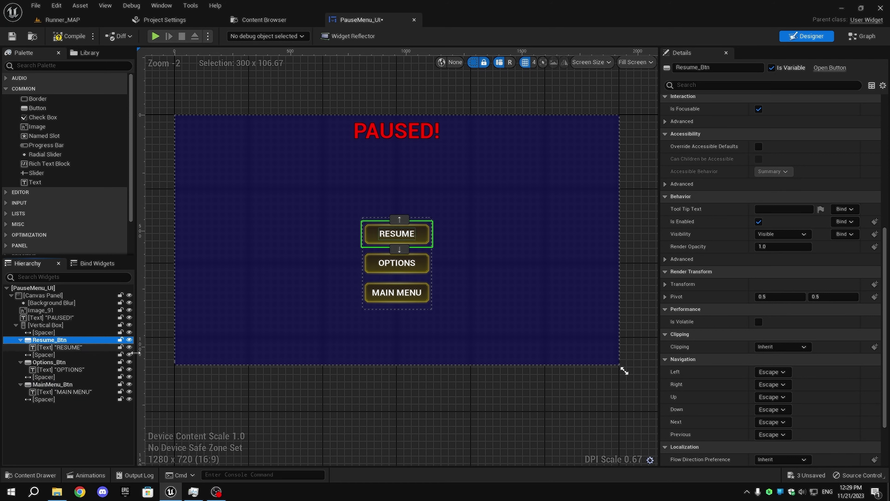
scroll(756, 393, down, 3)
click(788, 408)
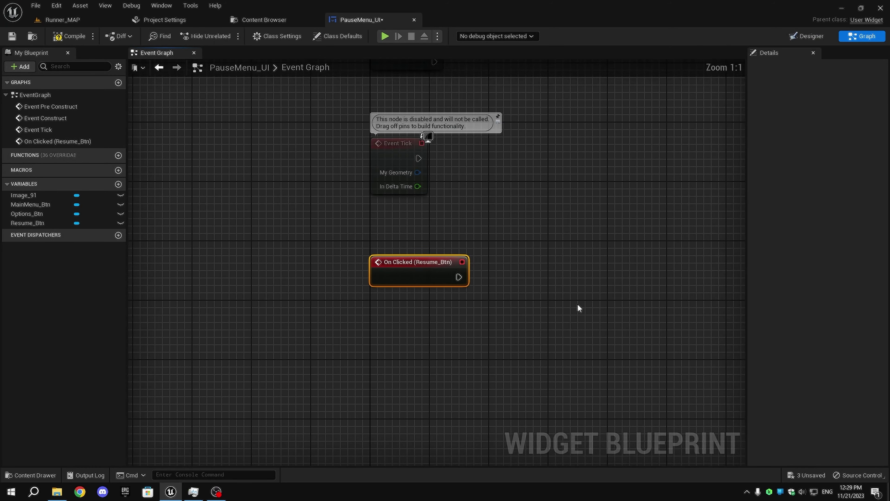
Delete the unused Event Tick and Event Pre Construct nodes from the event graph, keeping Event Construct.
drag(378, 171, 375, 272)
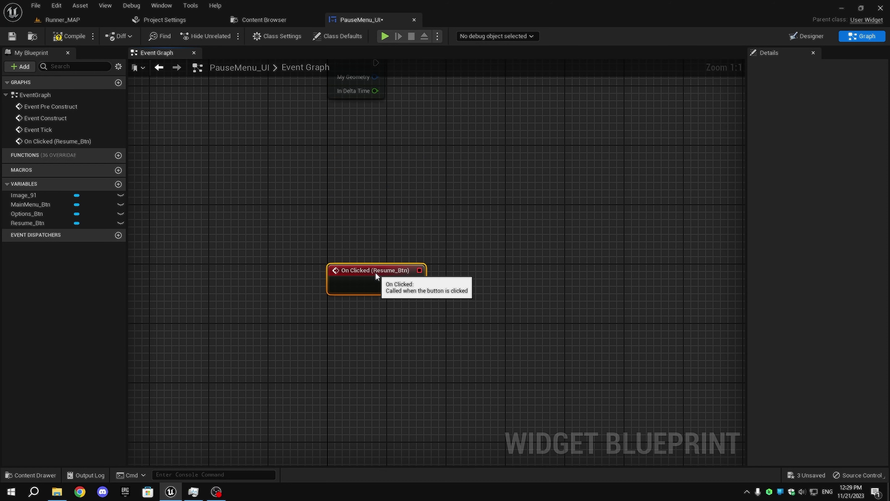
right_drag(447, 233, 406, 426)
click(324, 246)
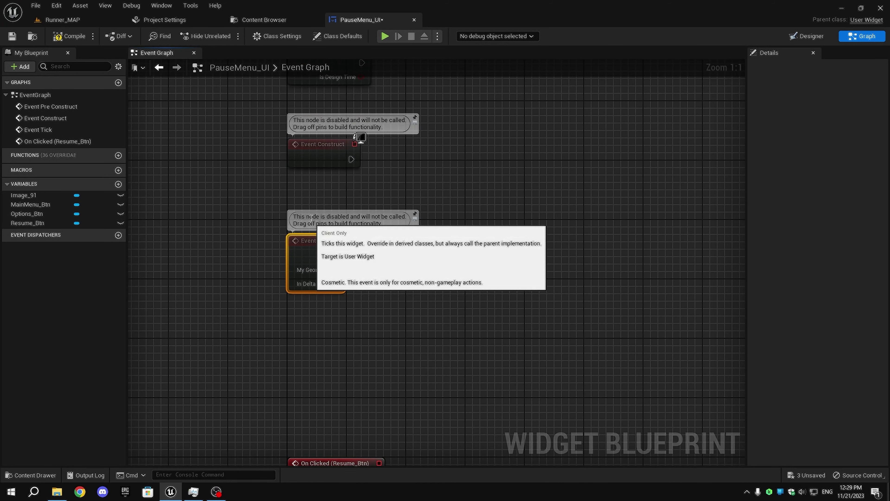
right_drag(317, 172, 314, 263)
ctrl+click(313, 156)
key(Delete)
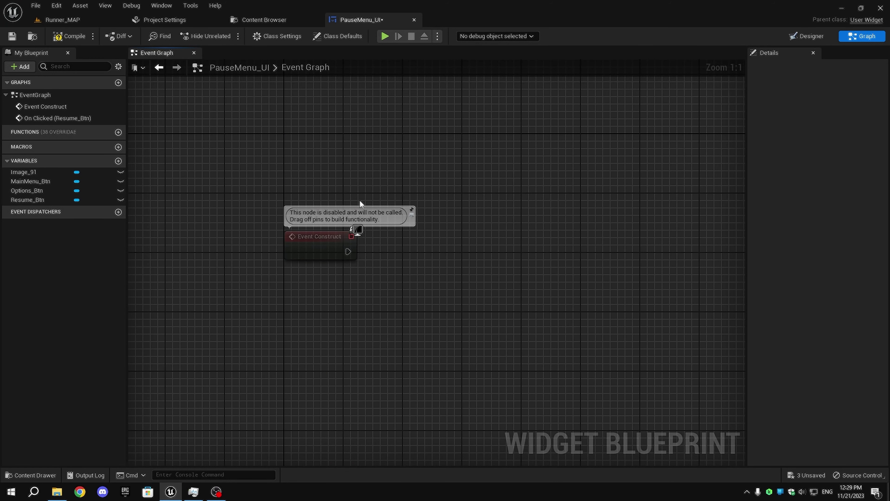
Add an Is Focusable setter after Event Construct and enable its Is Focusable value.
right_drag(429, 250, 356, 238)
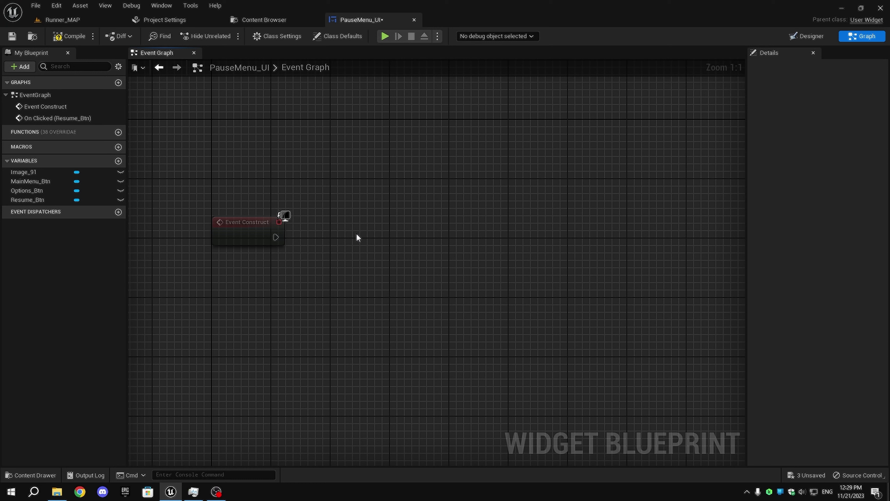
drag(277, 237, 311, 230)
text(set fopcv)
key(BackSpace)
key(BackSpace)
key(BackSpace)
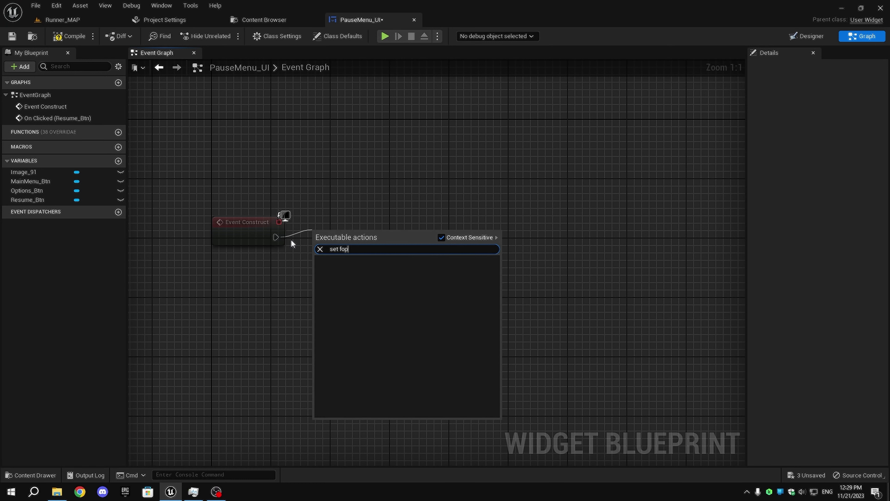
text(cus a)
key(BackSpace)
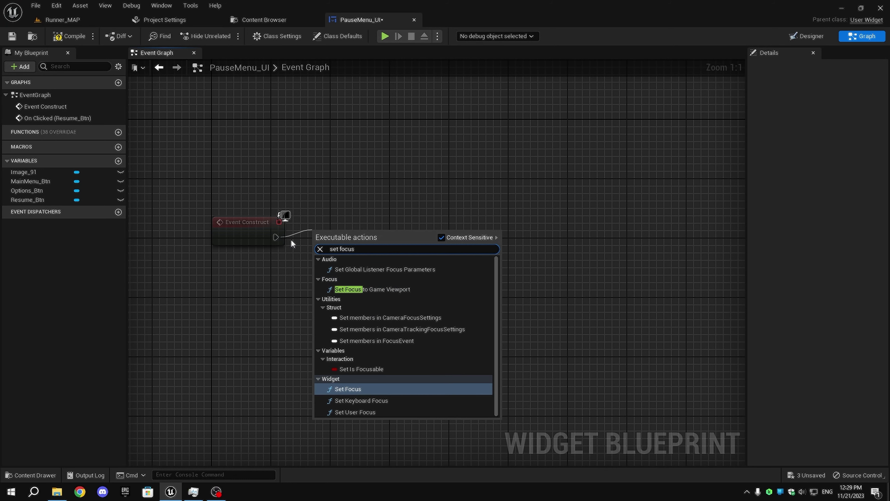
text(ab)
key(Return)
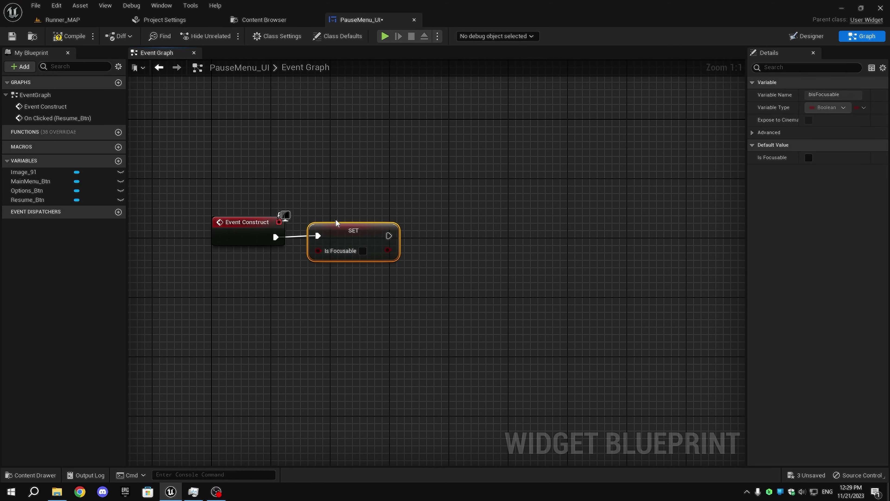
click(363, 251)
Add a Set Focus node with target self after the Is Focusable setter and align it in the row.
drag(388, 236, 434, 240)
text(set focus)
key(Return)
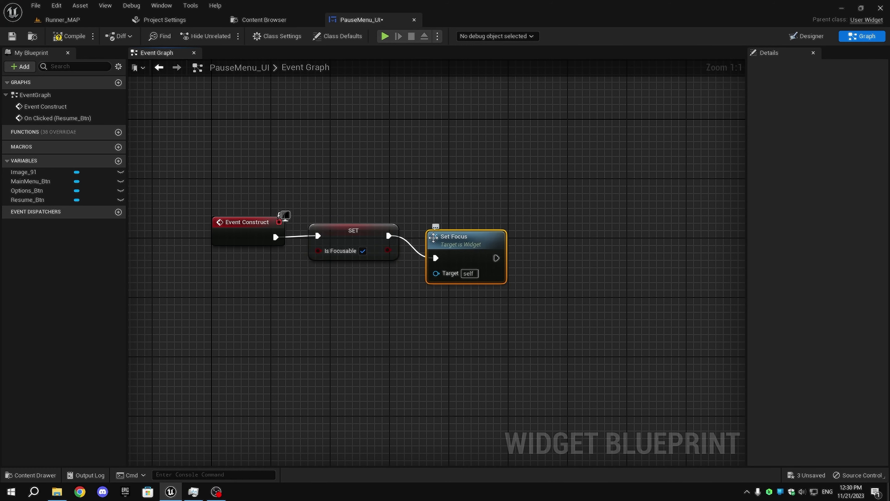
drag(487, 253, 468, 230)
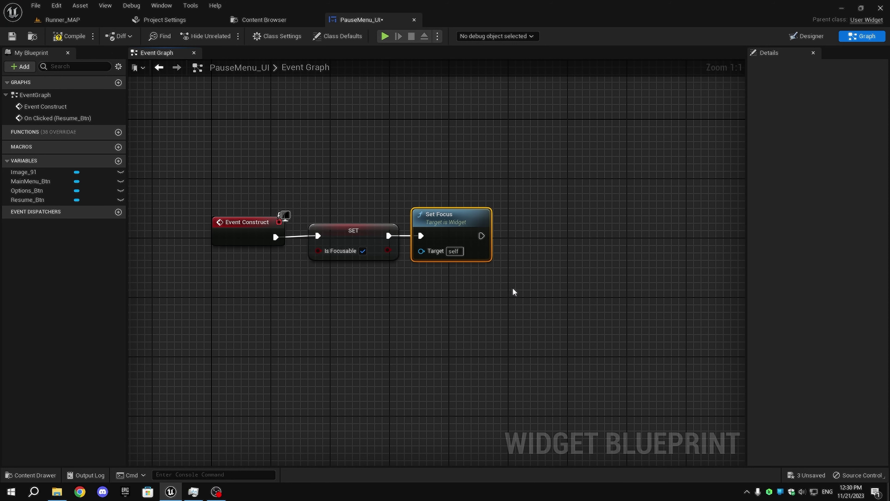
Add a Get Player Controller node and place it above the Set Focus node.
right_drag(512, 287, 480, 414)
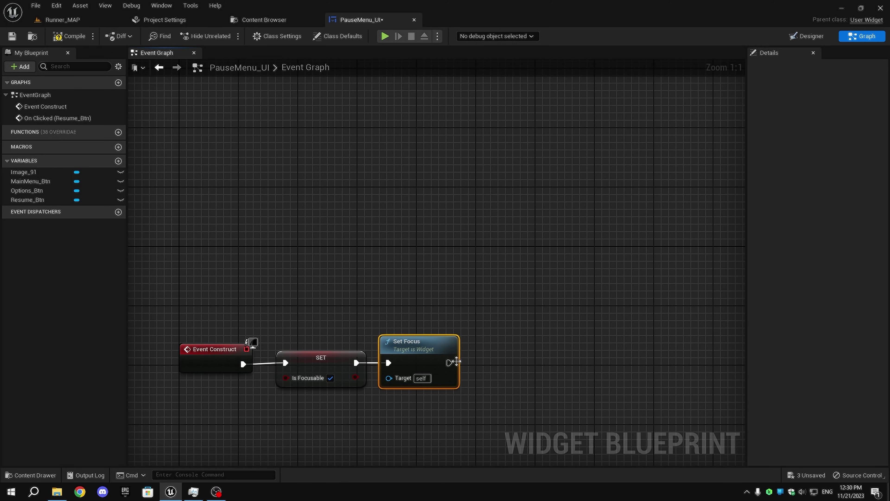
right_click(430, 321)
text(get player)
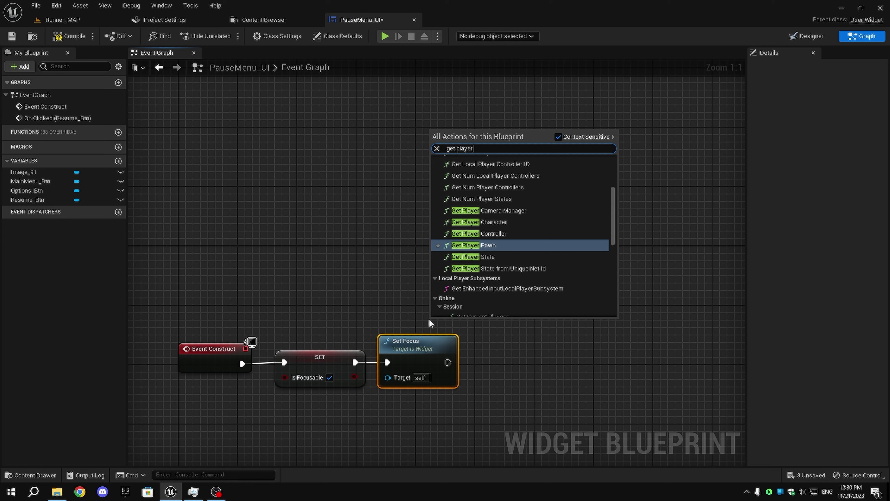
text( controll)
key(Return)
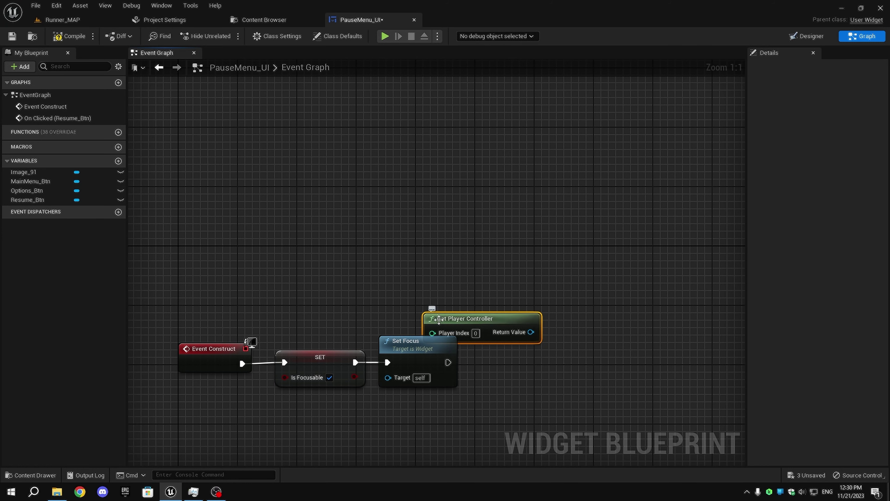
drag(439, 319, 380, 297)
Add a Set Show Mouse Cursor node targeting the Get Player Controller's Return Value.
drag(472, 310, 507, 368)
text(show mous)
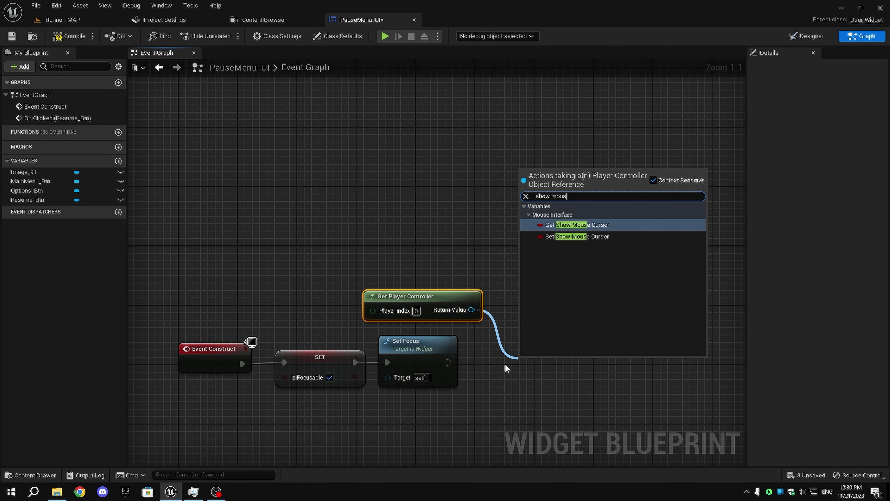
text(e c)
key(Down)
key(Return)
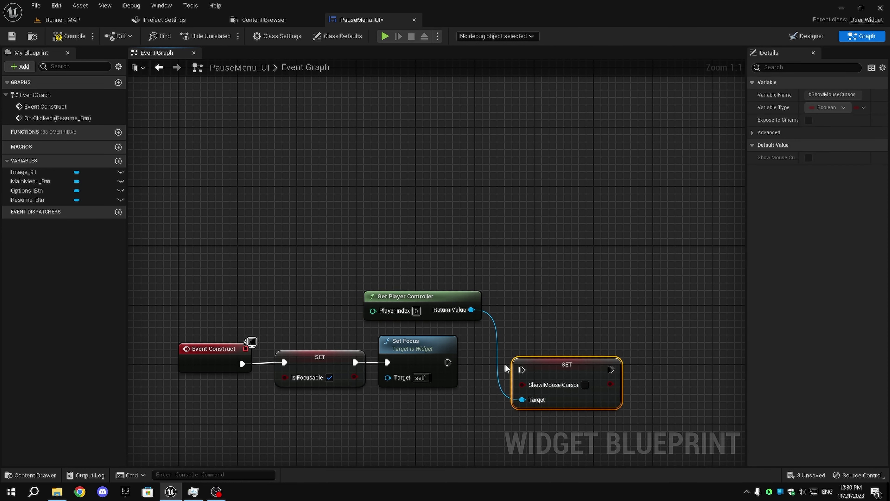
Connect Set Focus to the Show Mouse Cursor setter, enable Show Mouse Cursor and tidy the node layout.
drag(448, 363, 523, 369)
drag(539, 370, 517, 363)
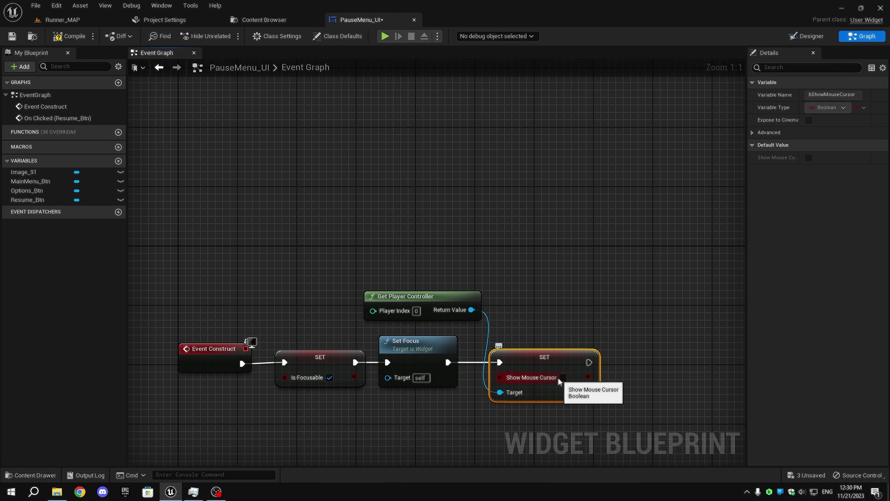
click(563, 377)
drag(450, 318, 413, 317)
Add a Branch node executed by the On Clicked (Resume_Btn) event.
right_drag(624, 317, 531, 194)
scroll(530, 195, down, 4)
right_drag(420, 307, 397, 217)
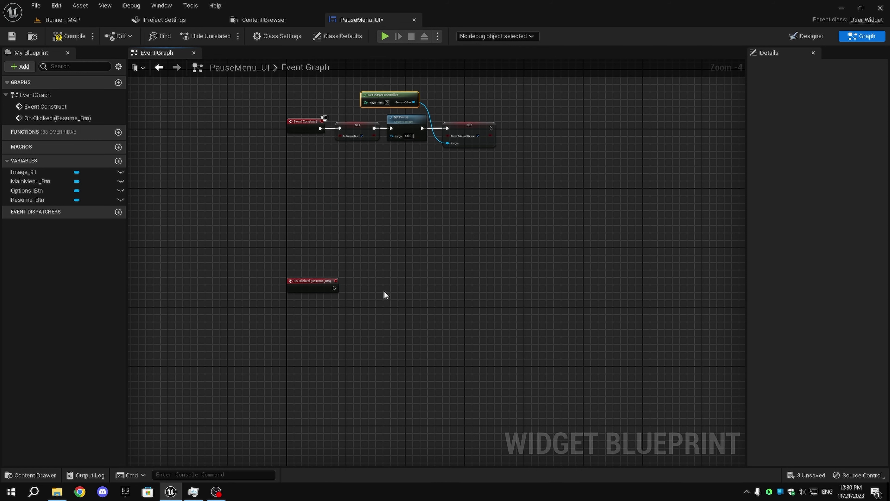
scroll(356, 268, up, 4)
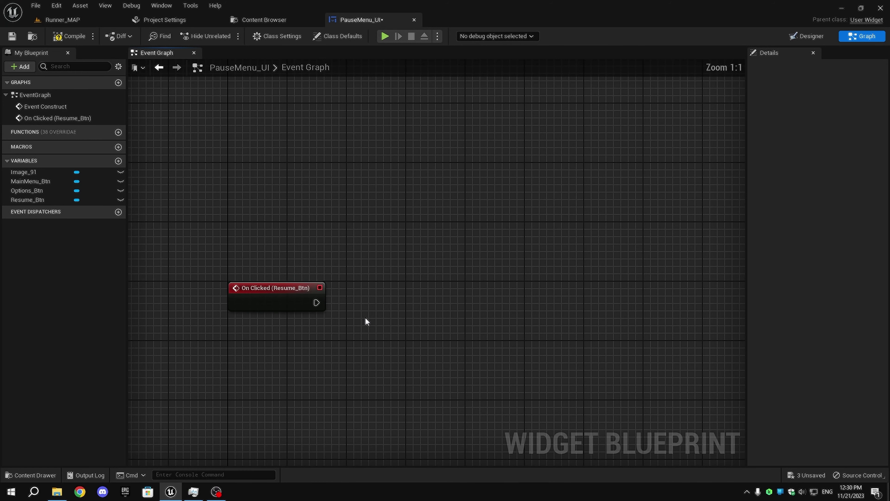
right_drag(366, 321, 357, 231)
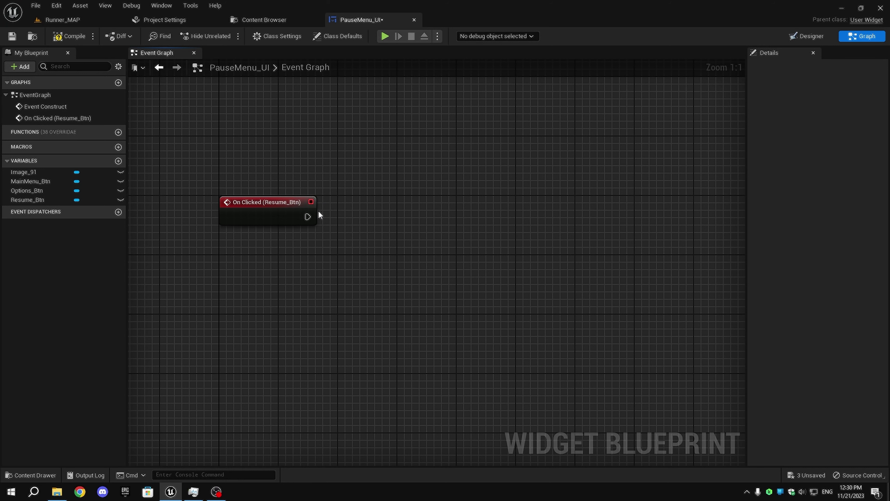
drag(306, 217, 329, 259)
text(branch)
key(Return)
Feed the Branch condition from an Is Game Paused node placed below the On Clicked event.
text(is ga)
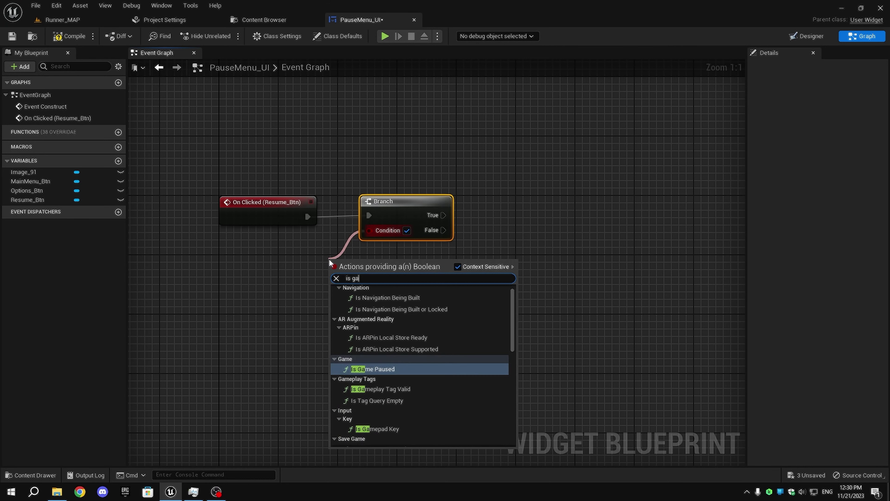
text(me p)
key(Return)
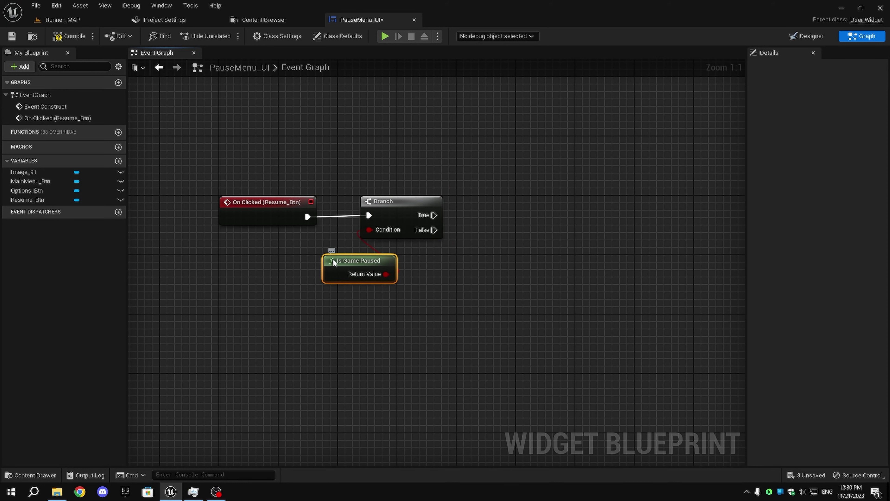
drag(333, 262, 267, 269)
Add a Set Game Paused node on the Branch's True output, with Paused left off.
right_drag(427, 260, 386, 353)
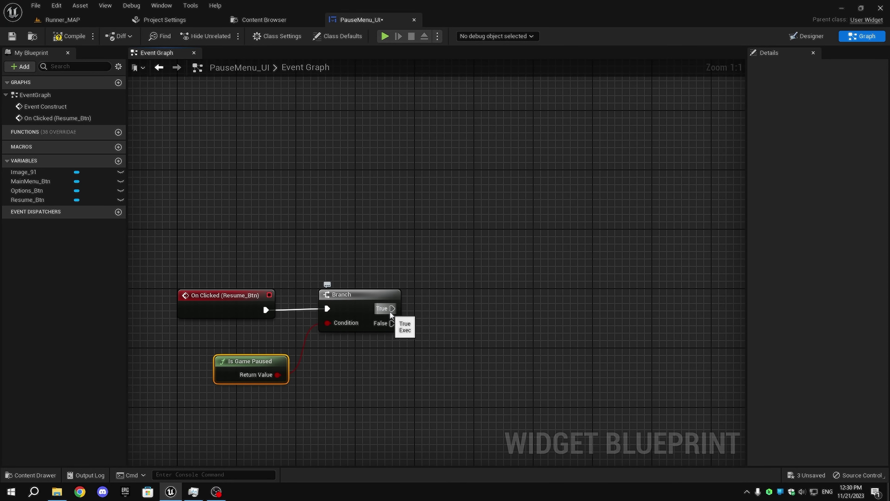
drag(391, 313, 461, 307)
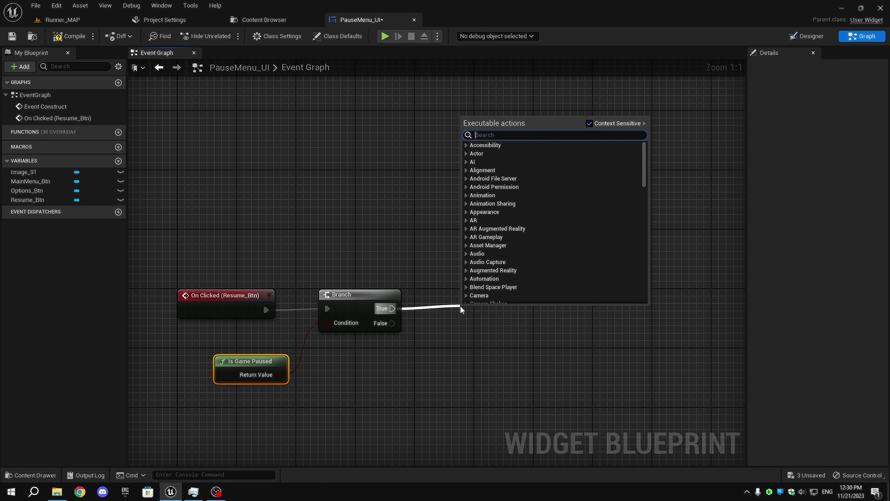
text(set ga)
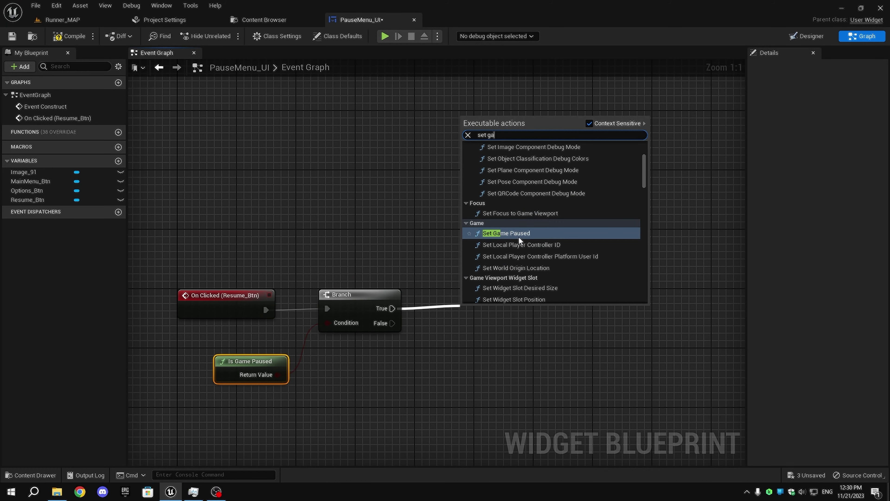
click(519, 238)
Add a Set Input Mode Game Only node executed after Set Game Paused and align it with the chain.
right_drag(547, 342, 353, 342)
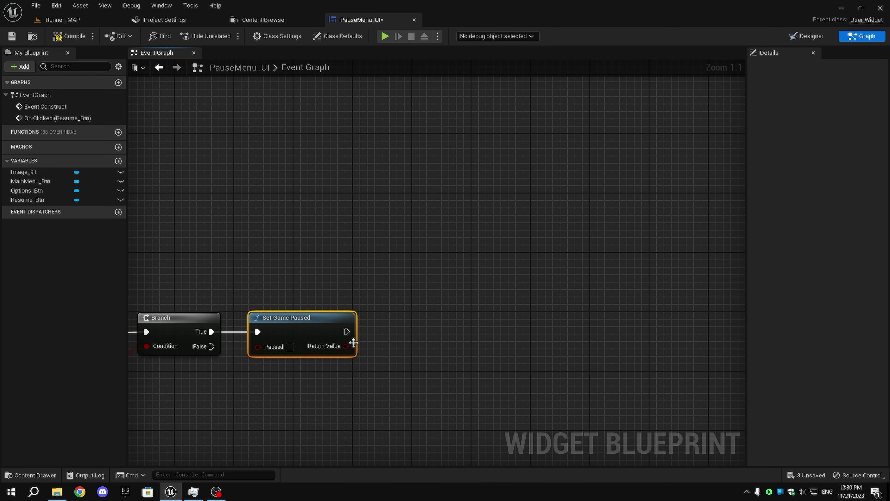
drag(346, 331, 398, 321)
text(set input mode)
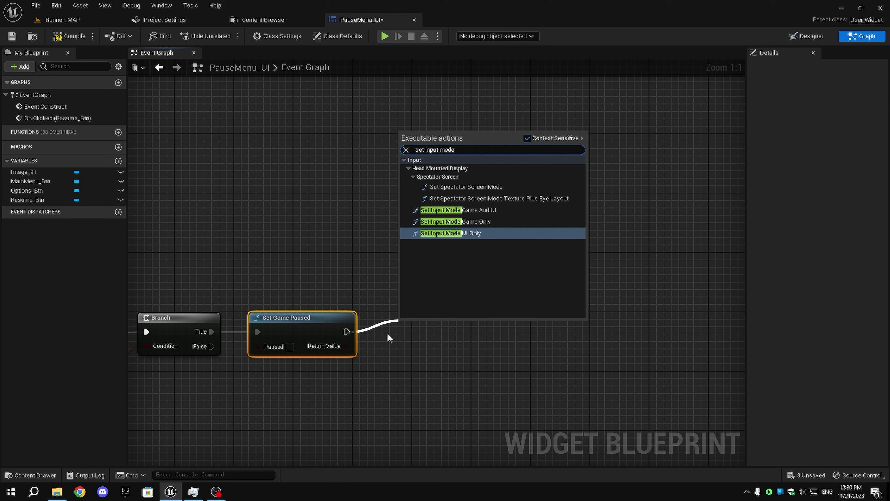
key(Up)
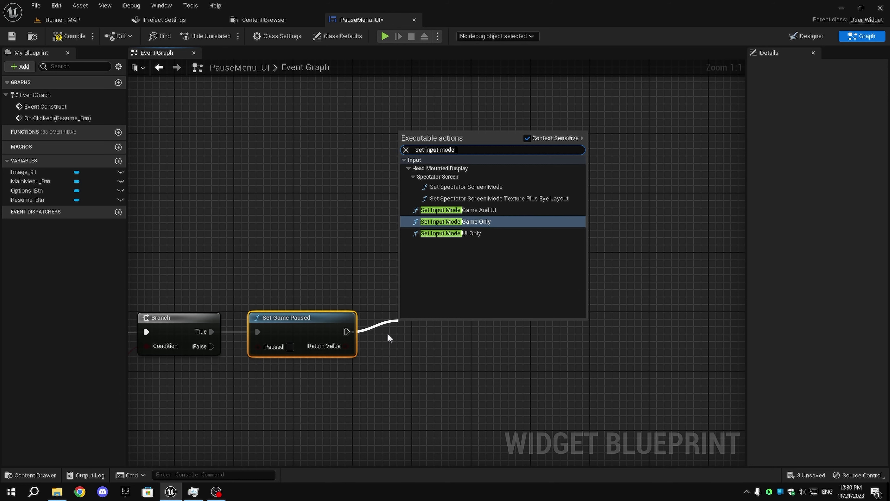
key(Return)
drag(430, 336, 429, 327)
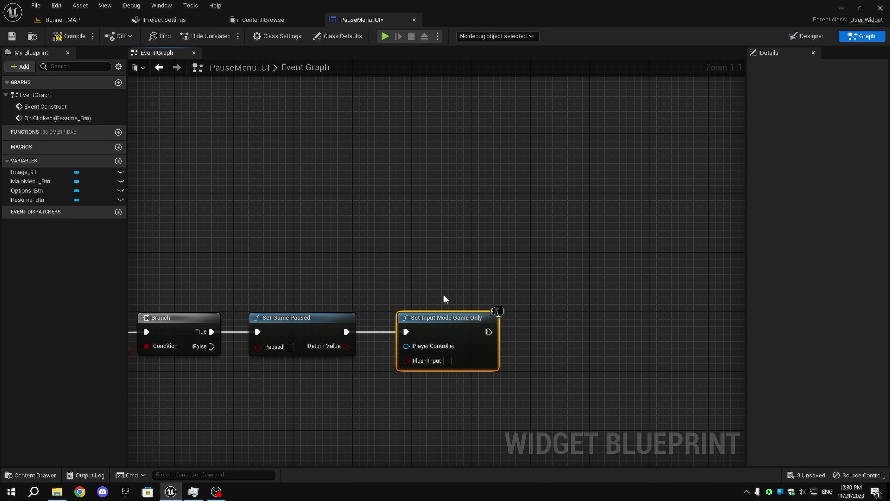
Duplicate the Get Player Controller node below Set Game Paused and connect it to Set Input Mode Game Only's Player Controller input.
right_drag(444, 195, 474, 310)
scroll(474, 310, down, 3)
click(313, 140)
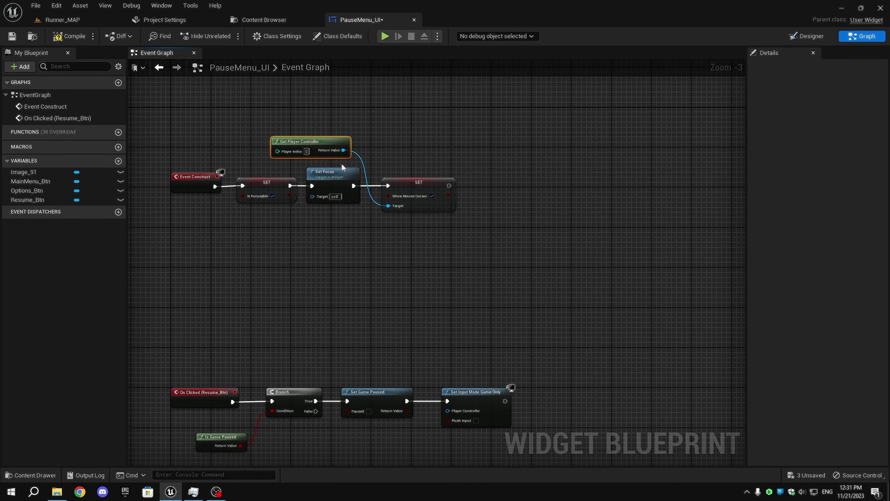
key(ctrl+d)
drag(373, 166, 374, 443)
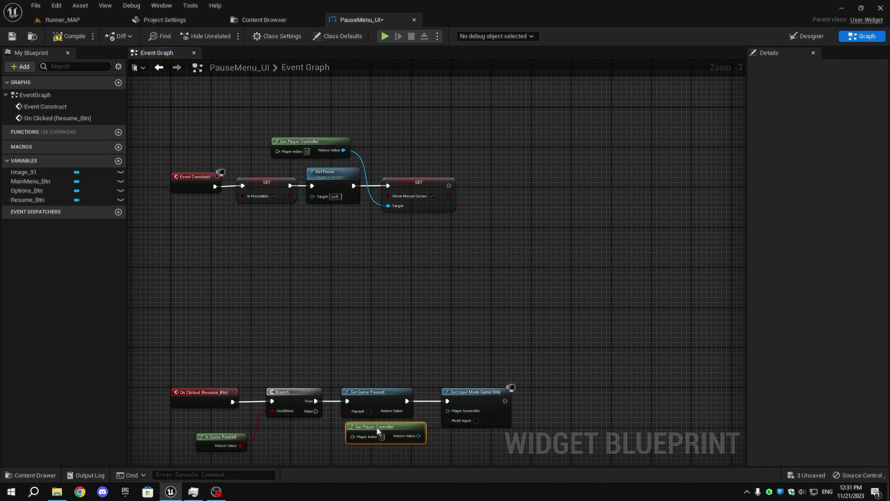
scroll(375, 443, up, 3)
drag(361, 410, 403, 373)
right_drag(428, 423, 434, 399)
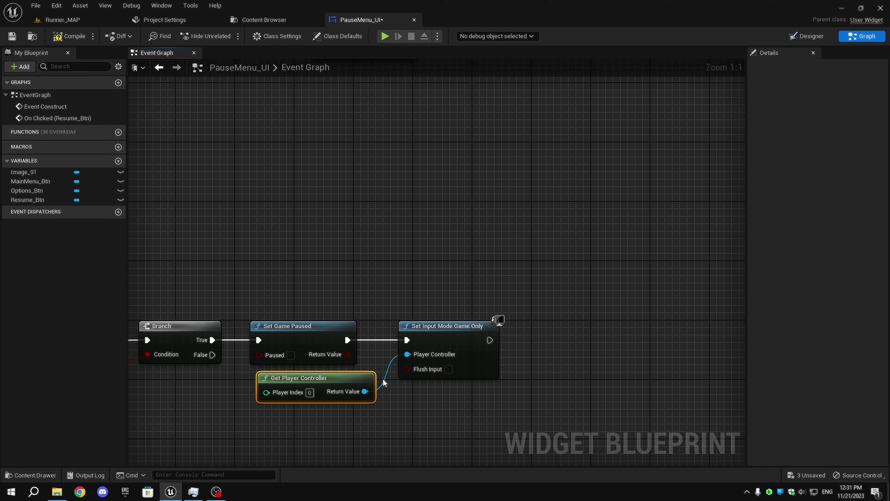
Add a Show Mouse Cursor setter from Get Player Controller, left off and executed after Set Input Mode Game Only.
drag(365, 392, 546, 375)
text(set show)
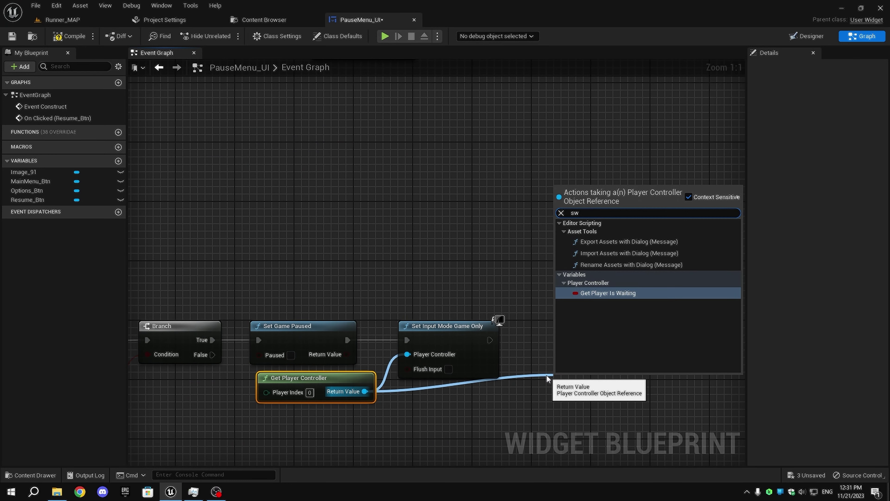
text( m)
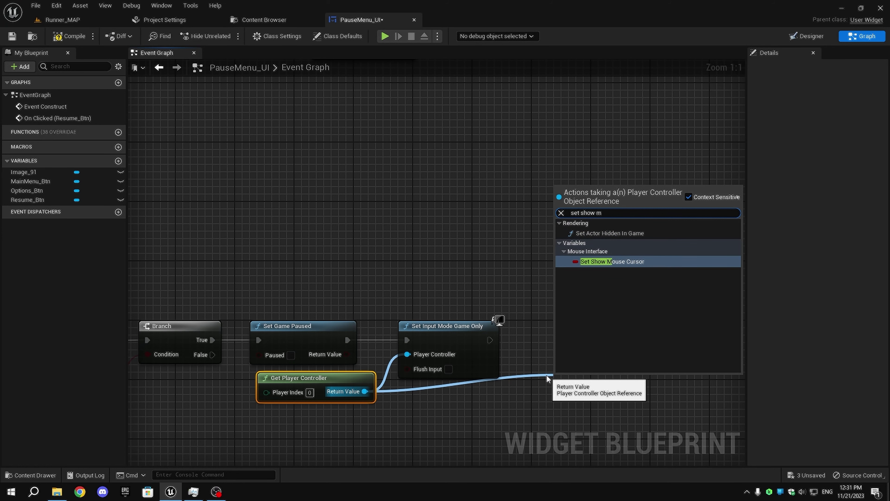
key(Return)
drag(557, 384, 489, 340)
drag(588, 380, 581, 335)
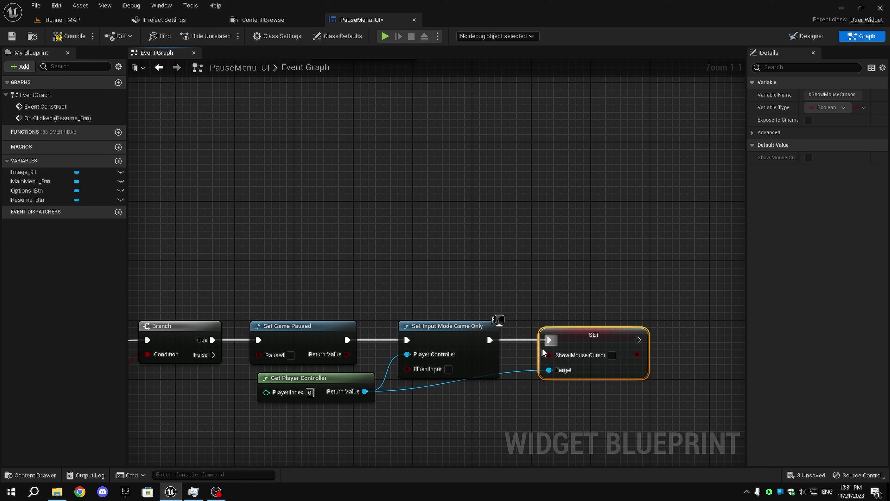
Insert a reroute node on the wire to the Show Mouse Cursor setter's Target and move it below the nodes.
click(503, 375)
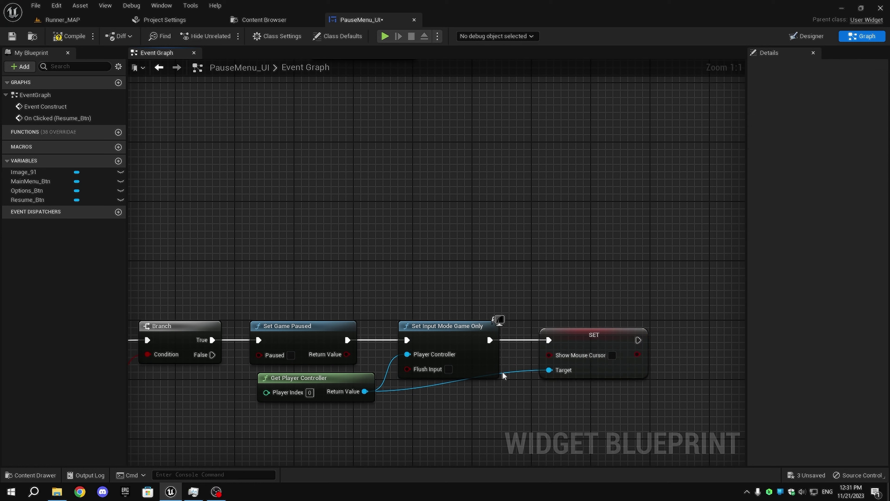
double_click(506, 374)
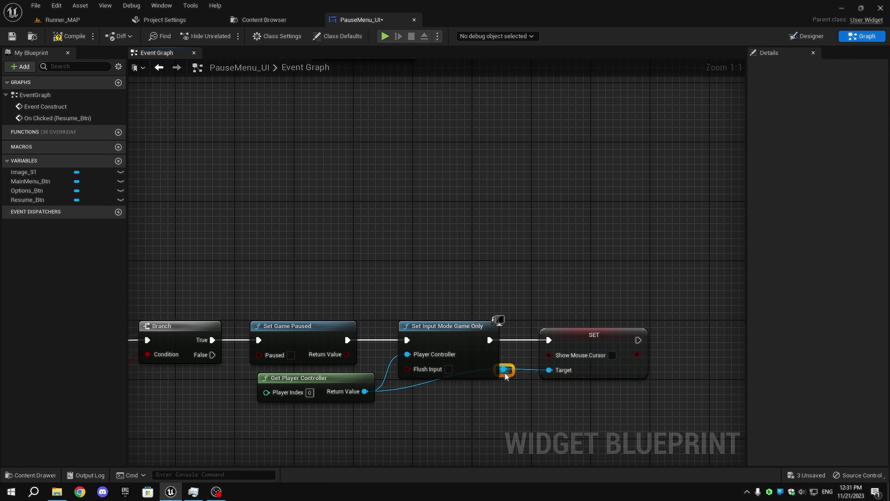
drag(506, 372, 512, 406)
right_drag(512, 405, 409, 403)
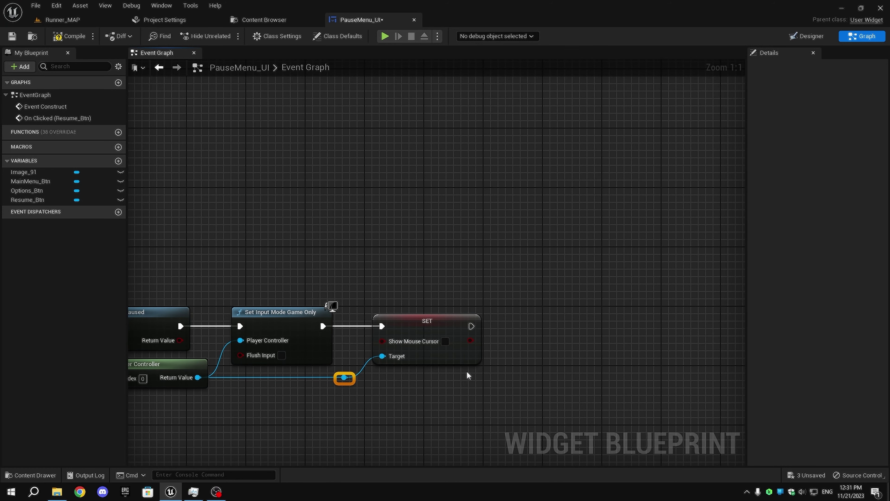
Add a Remove from Parent node executed after the Show Mouse Cursor setter and align it with the chain.
drag(471, 326, 503, 331)
text(remov)
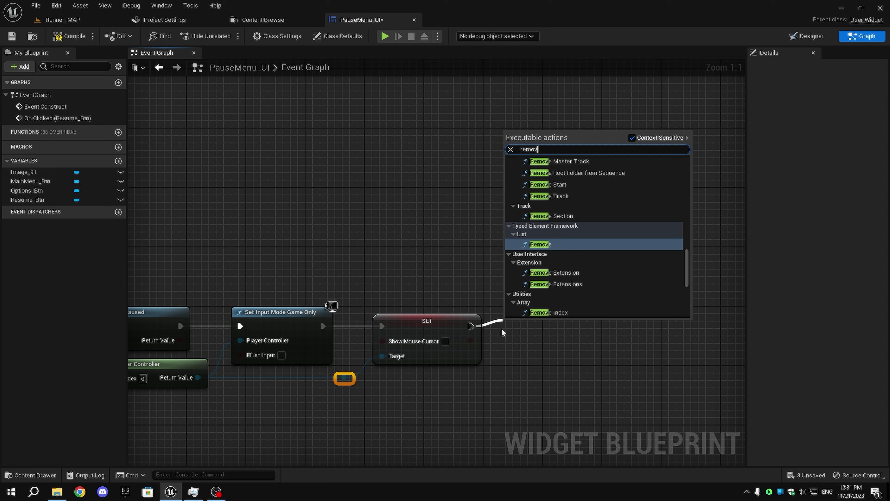
text(e from p)
key(Return)
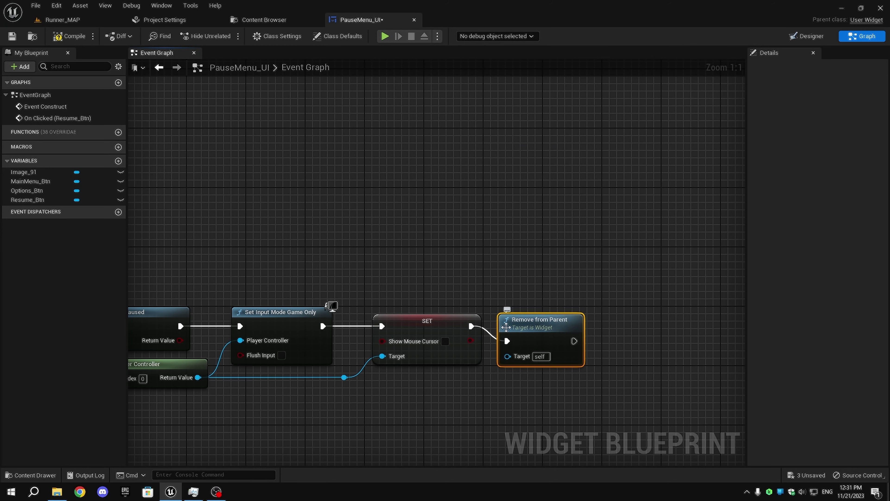
drag(506, 327, 519, 318)
scroll(489, 380, down, 5)
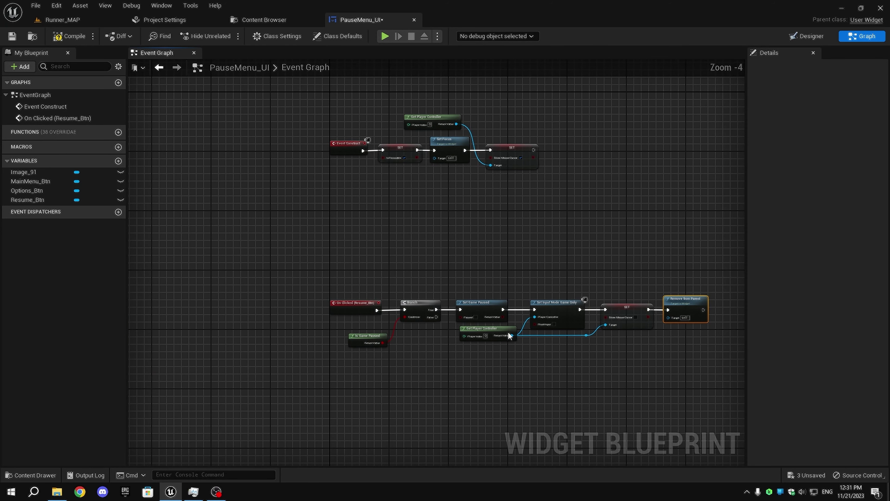
Add an On Clicked event for MainMenu_Btn to the event graph.
scroll(435, 323, up, 5)
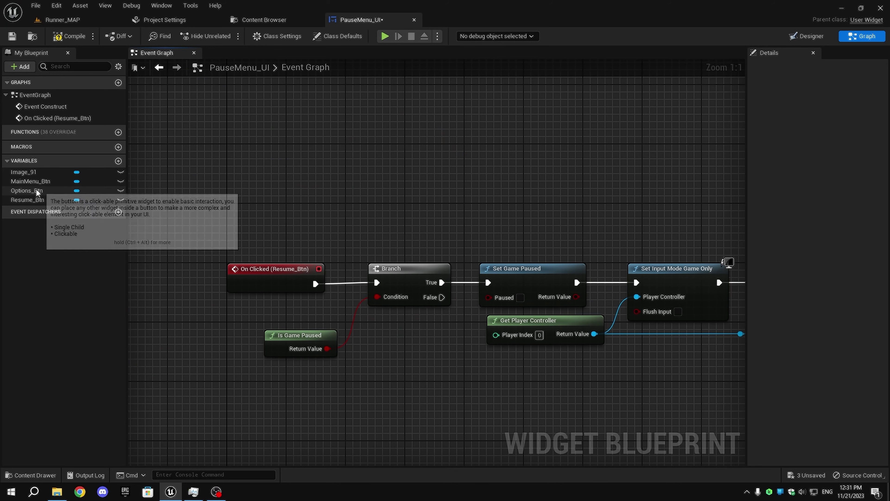
click(25, 181)
click(827, 196)
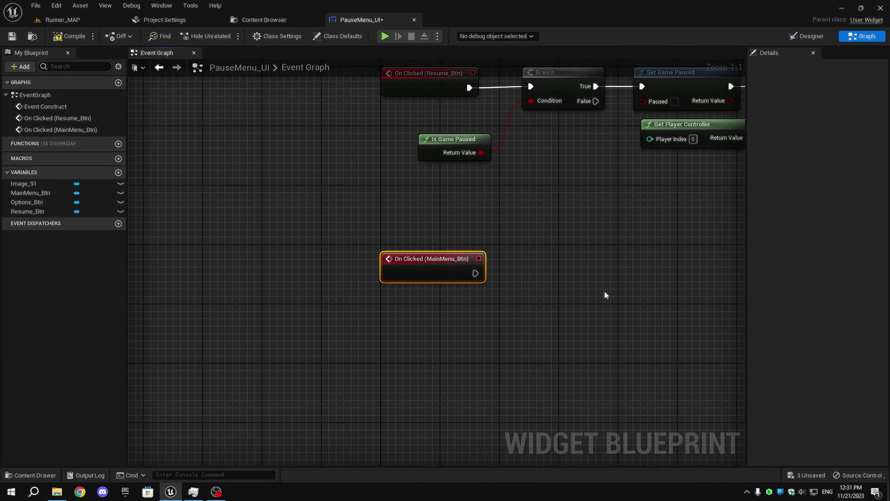
Add a Remove from Parent node executed by the On Clicked (MainMenu_Btn) event and align it beside the event.
drag(462, 265, 462, 265)
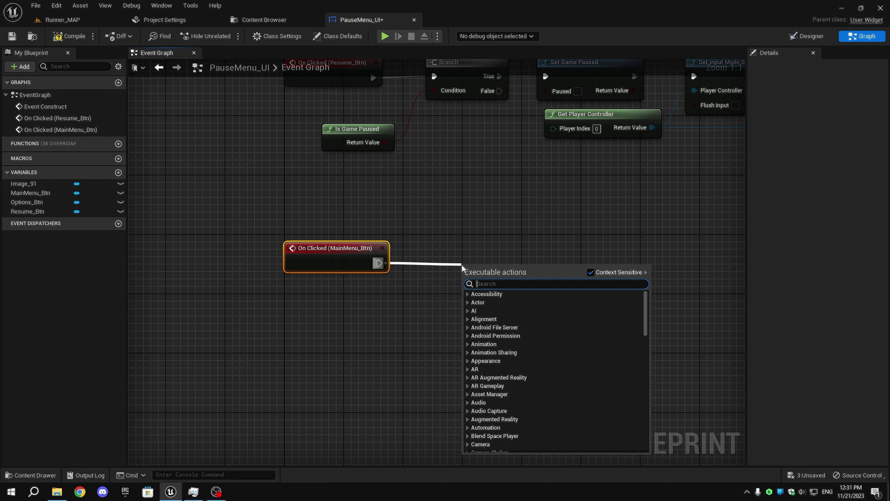
text(re,pve f)
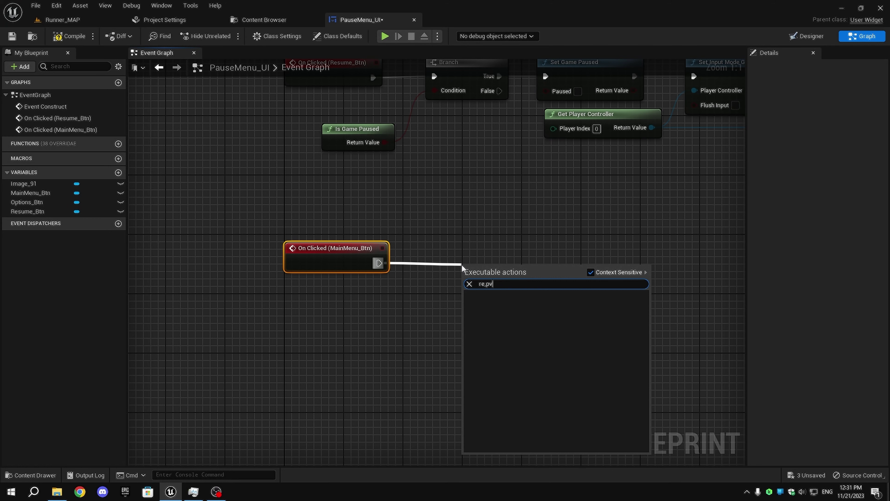
key(BackSpace)
key(BackSpace)
key(BackSpace)
key(BackSpace)
key(BackSpace)
key(BackSpace)
key(BackSpace)
key(BackSpace)
text(re)
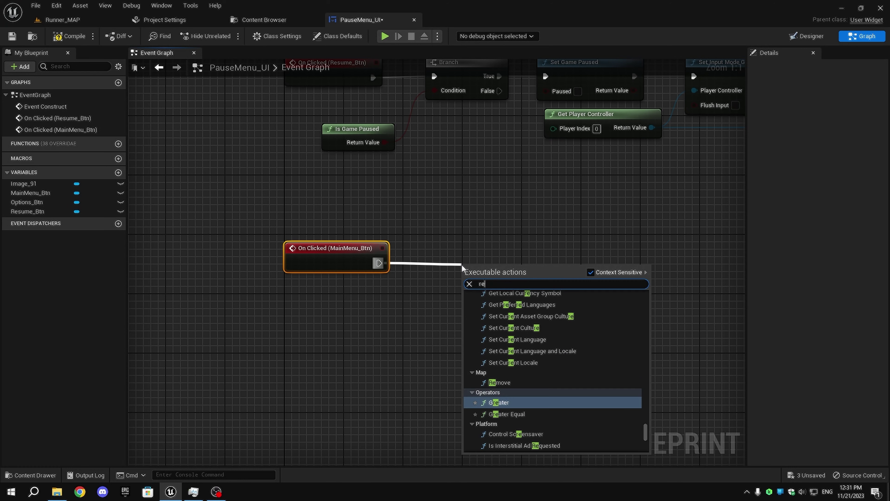
text(move from pa)
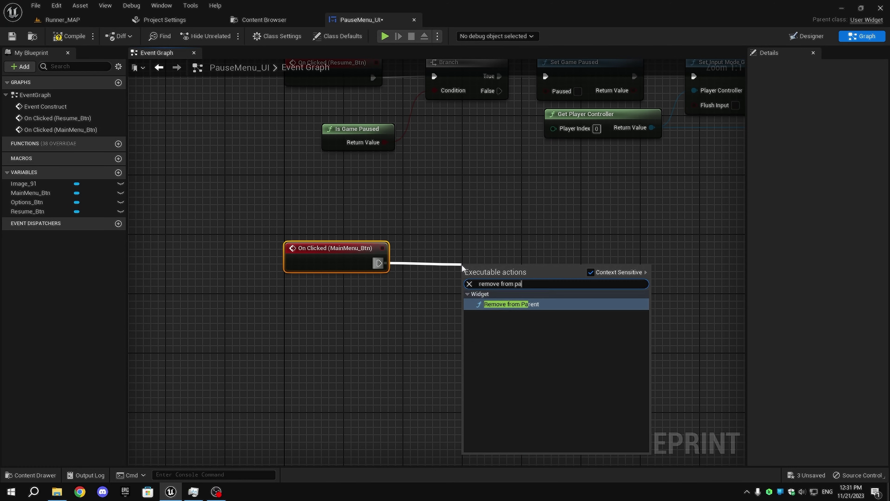
key(Return)
drag(462, 264, 432, 235)
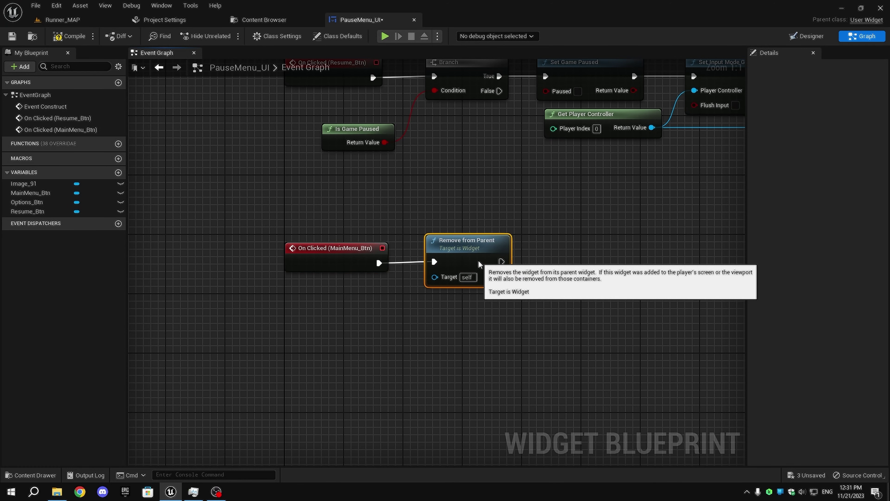
Add an Open Level (by Object Reference) node executed after the main menu event's Remove from Parent node.
drag(502, 261, 595, 255)
text(open)
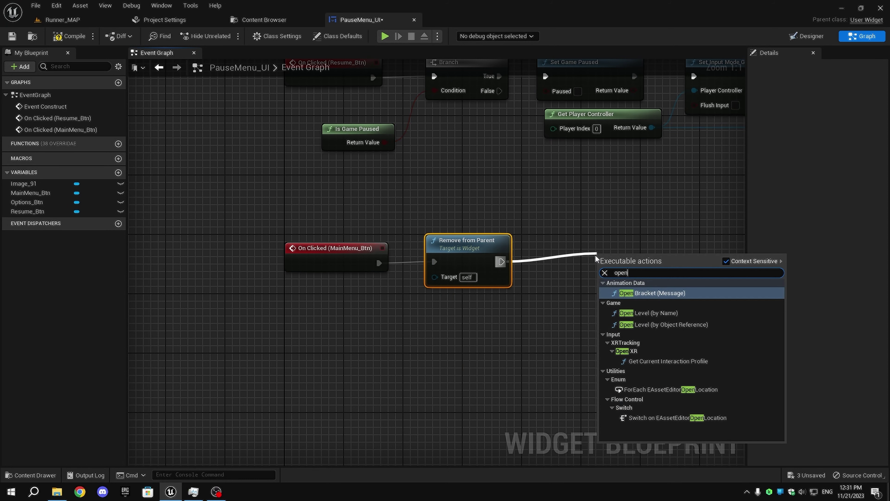
text( level)
key(Down)
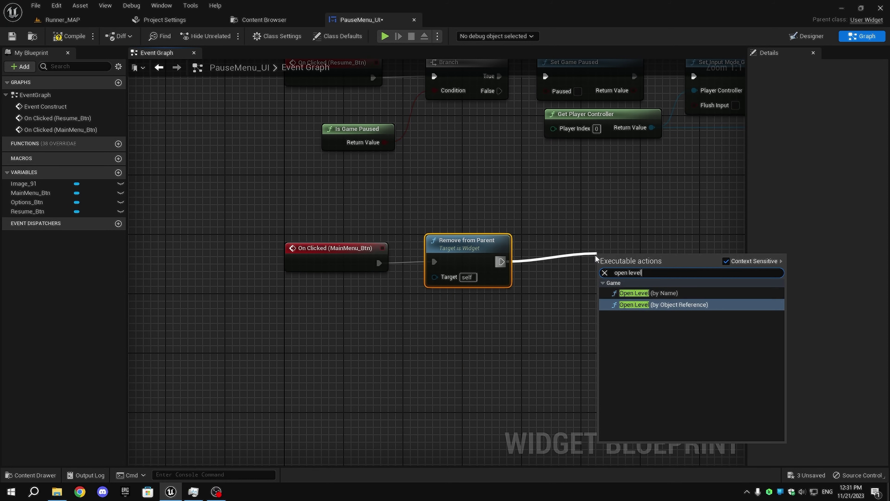
key(Return)
drag(632, 259, 596, 253)
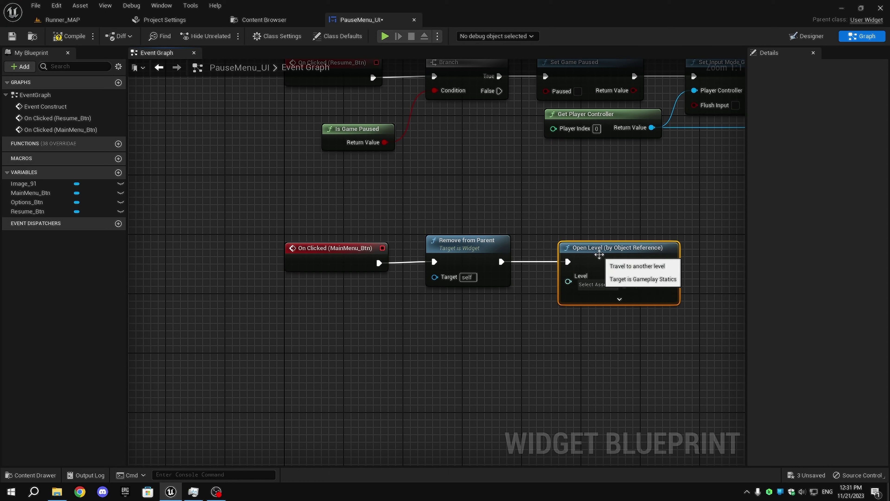
Set the Open Level node's Level to Loading_GMtoMM.
click(612, 287)
scroll(625, 386, down, 2)
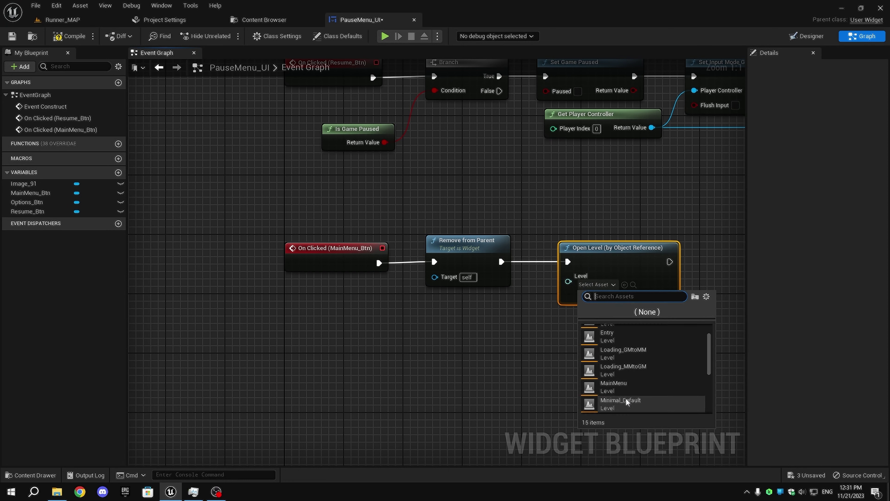
click(626, 351)
right_drag(626, 353, 501, 368)
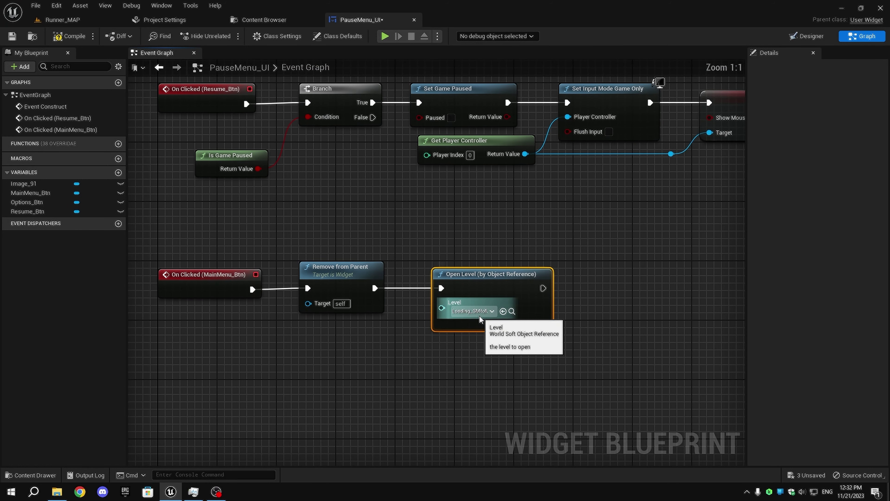
Close the PauseMenu_UI editor and open BP_RunnerCharacter from the Runner/Blueprints/CharacterBPs folder.
click(512, 311)
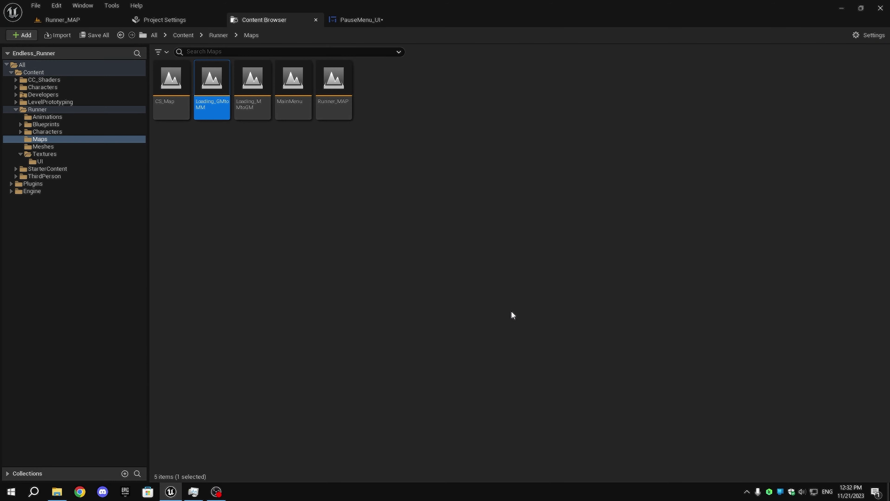
middle_click(362, 22)
click(220, 35)
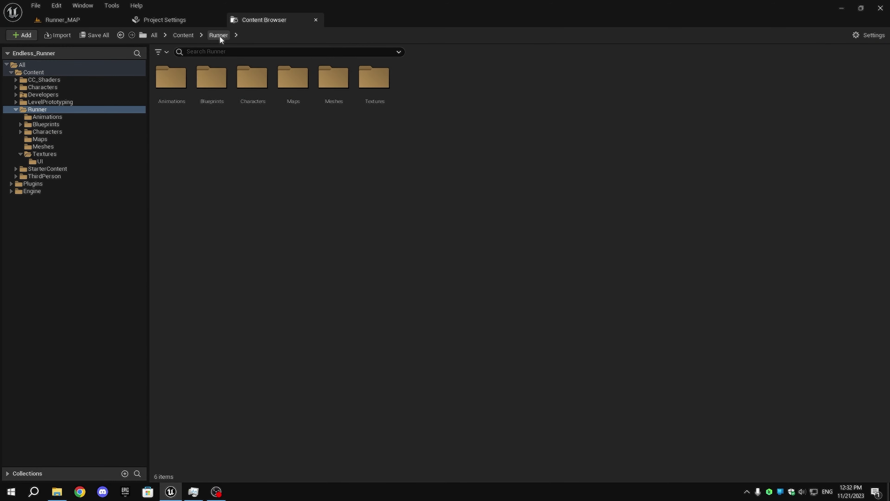
double_click(207, 108)
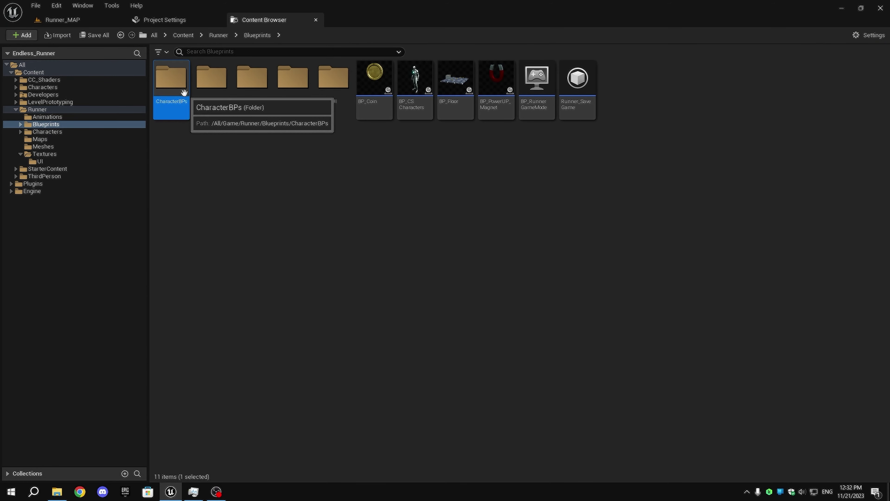
double_click(185, 102)
click(206, 105)
double_click(205, 105)
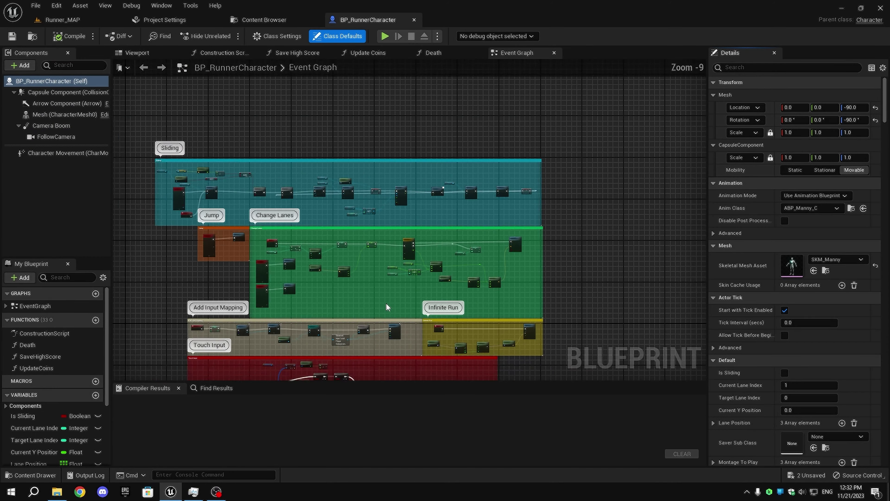
Add an EnhancedInputAction ESC_IA event in the empty graph area below the Touch Input group.
scroll(386, 303, down, 3)
right_drag(362, 366, 363, 174)
scroll(301, 220, up, 4)
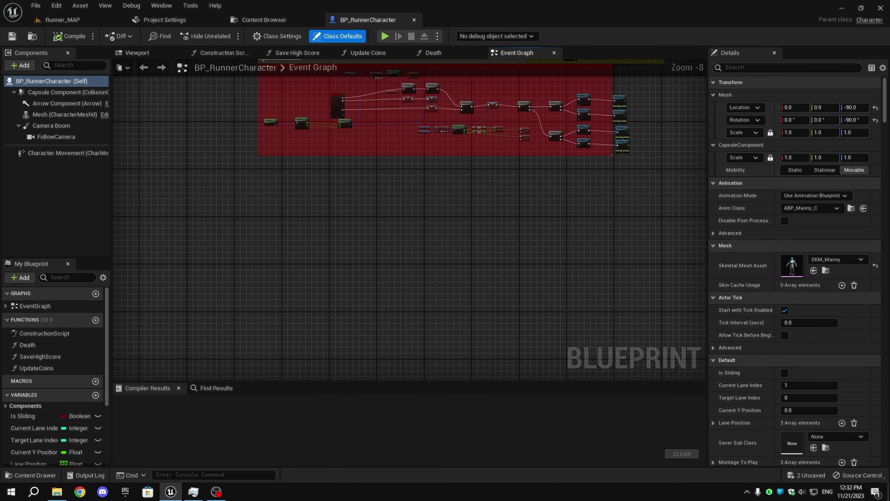
scroll(309, 217, up, 8)
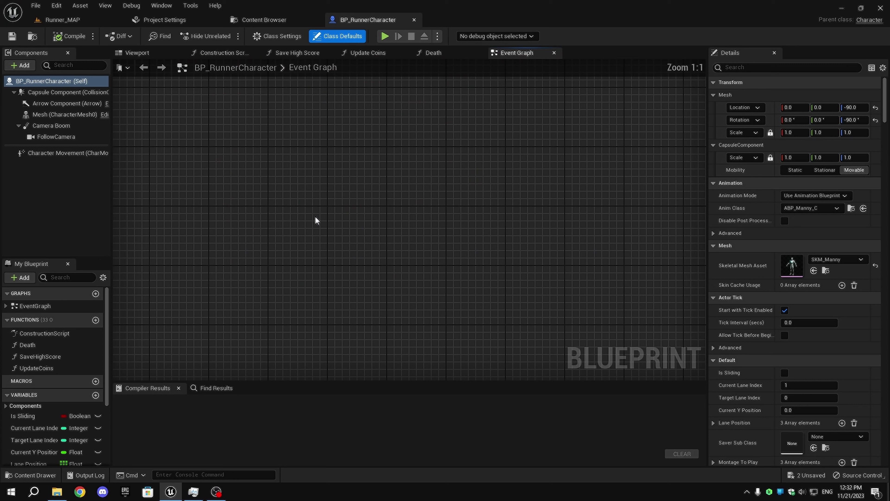
right_click(317, 217)
text(esc)
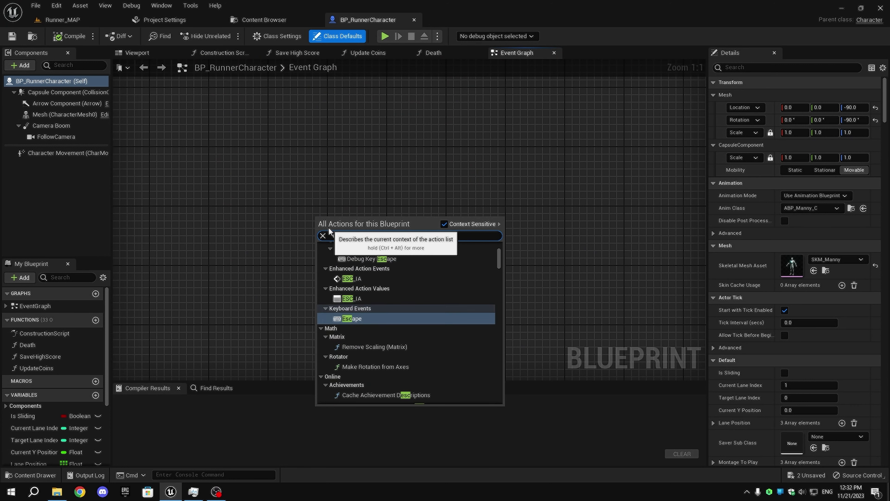
key(Up)
key(Up)
key(Return)
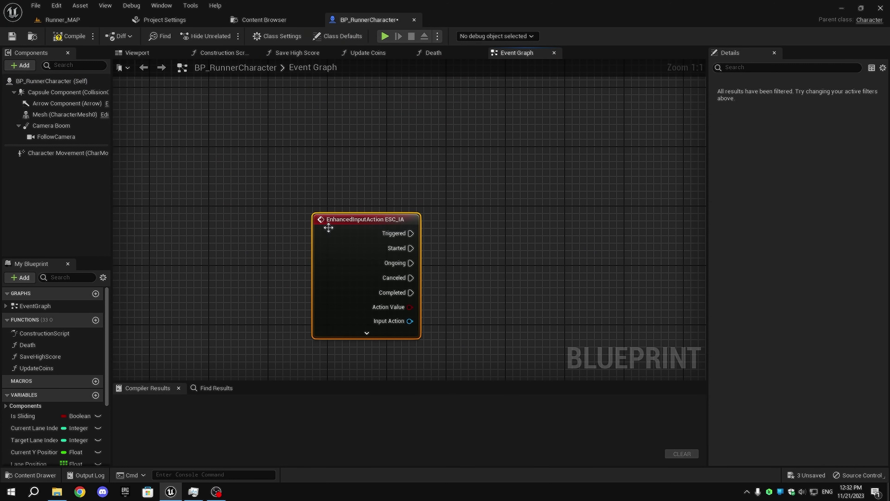
drag(354, 240, 313, 178)
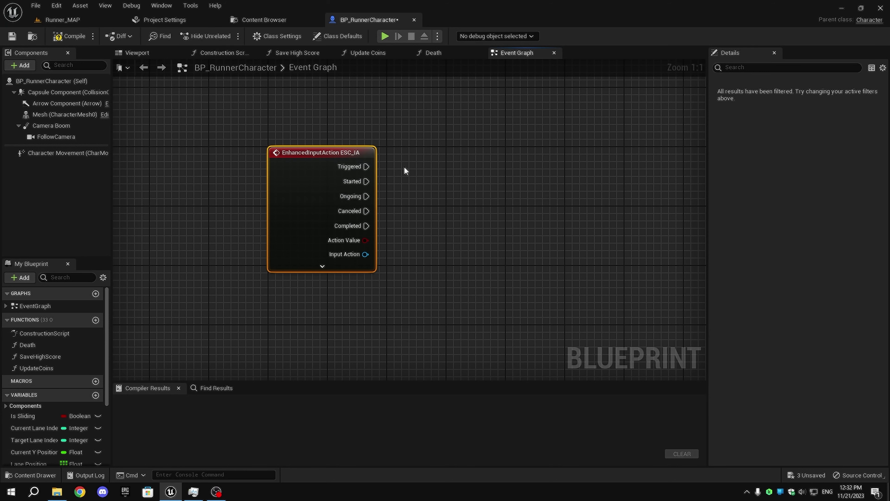
right_drag(385, 169, 278, 215)
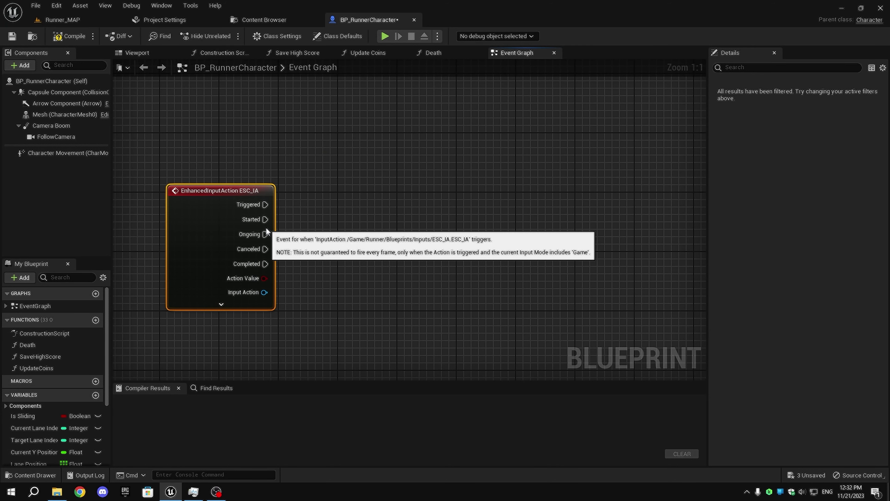
Add a Branch node executed by the Started output of the ESC_IA event.
drag(258, 227, 337, 262)
text(bran)
click(348, 301)
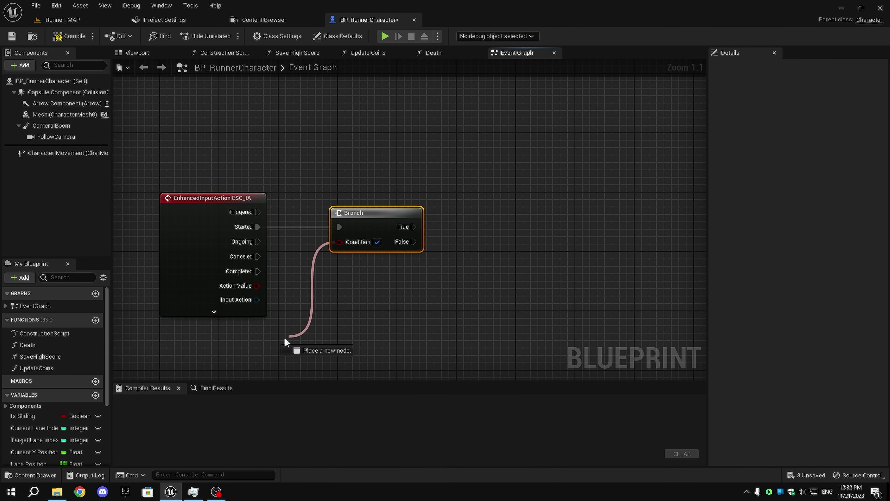
Add an Is Game Paused node feeding the Branch's Condition and place it below the ESC_IA event.
drag(285, 337, 285, 338)
text(is game pau)
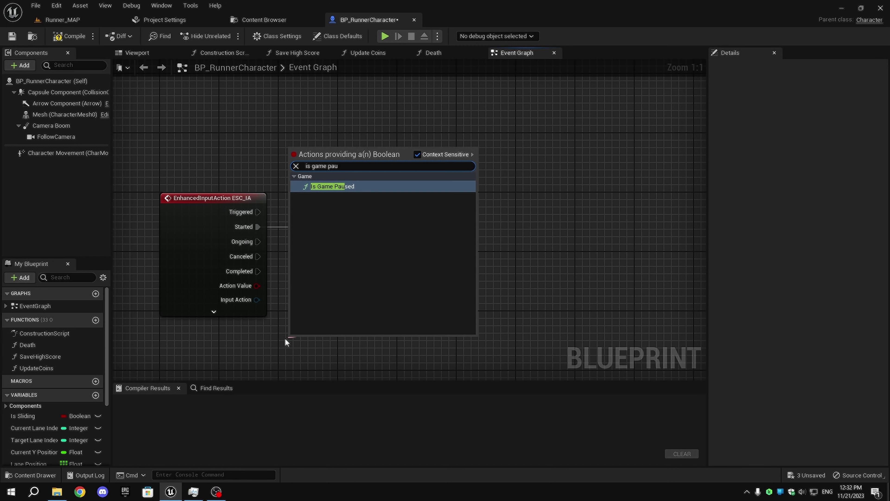
key(Return)
drag(305, 341, 213, 332)
Add a Set Game Paused node executed by the Branch's True output and place it above and beyond the Branch.
right_drag(430, 170, 249, 215)
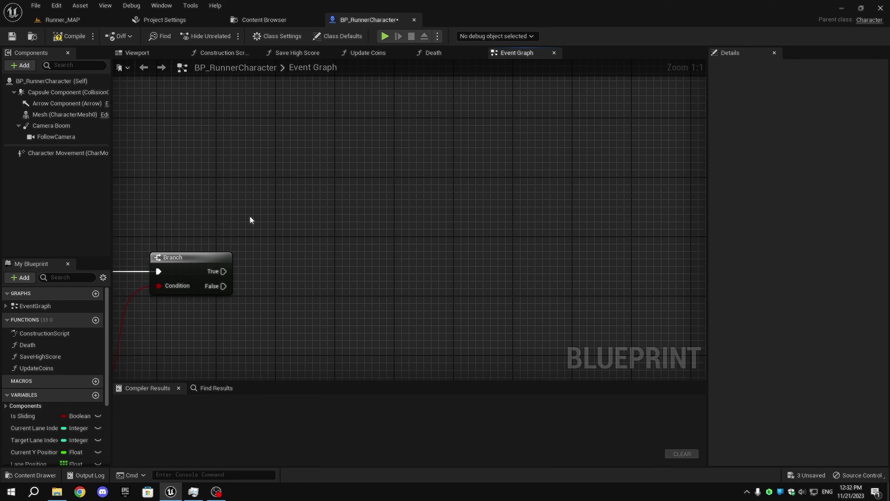
mouse_move(229, 282)
mouse_down()
mouse_move(247, 258)
mouse_move(232, 288)
mouse_up()
right_drag(304, 233, 486, 240)
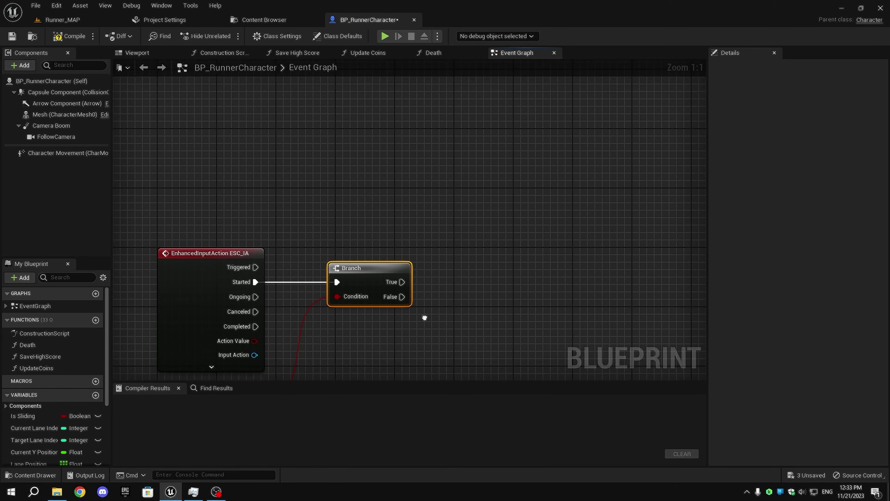
right_drag(404, 288, 342, 312)
drag(342, 310, 383, 266)
text(set is game)
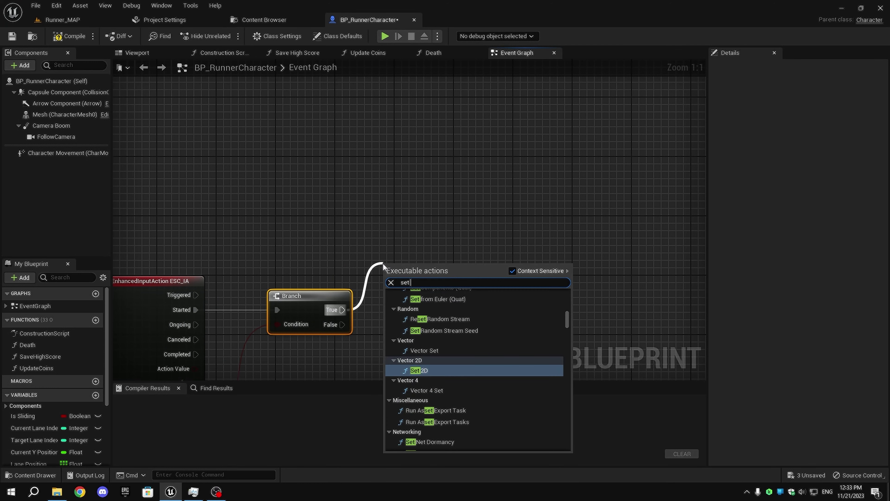
key(BackSpace)
key(BackSpace)
key(BackSpace)
key(BackSpace)
key(BackSpace)
key(BackSpace)
key(BackSpace)
key(BackSpace)
key(BackSpace)
key(BackSpace)
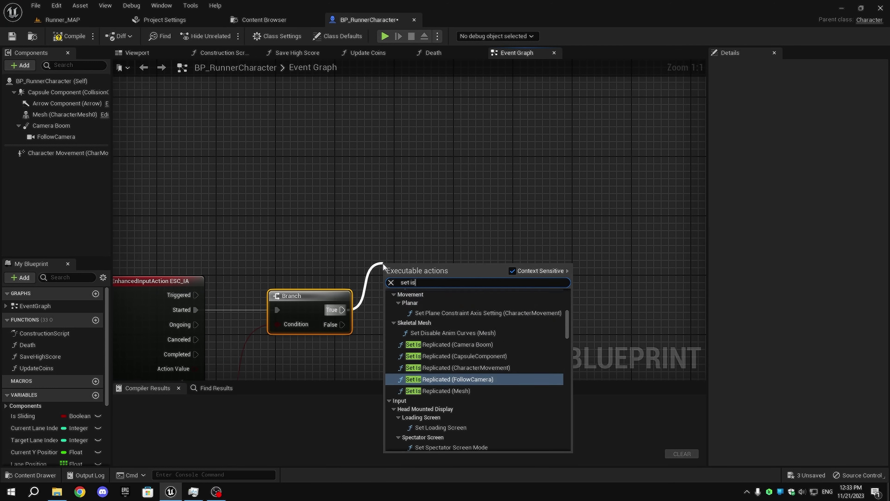
text(set gam)
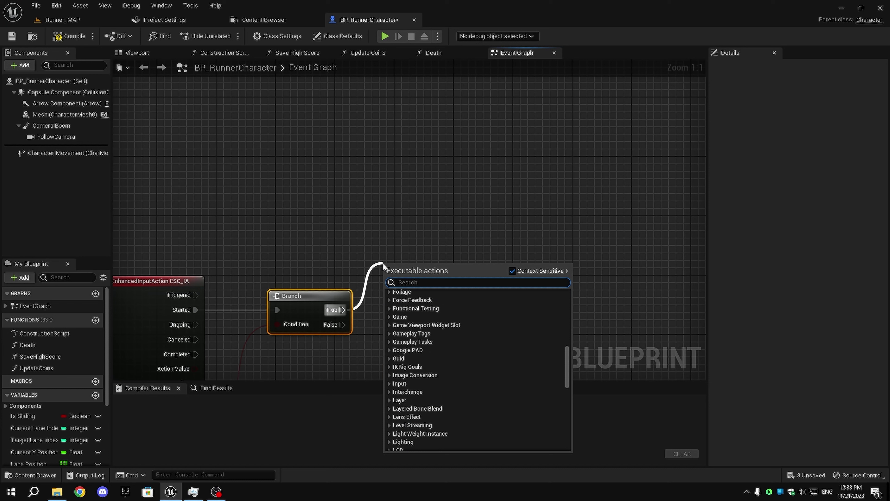
text(e)
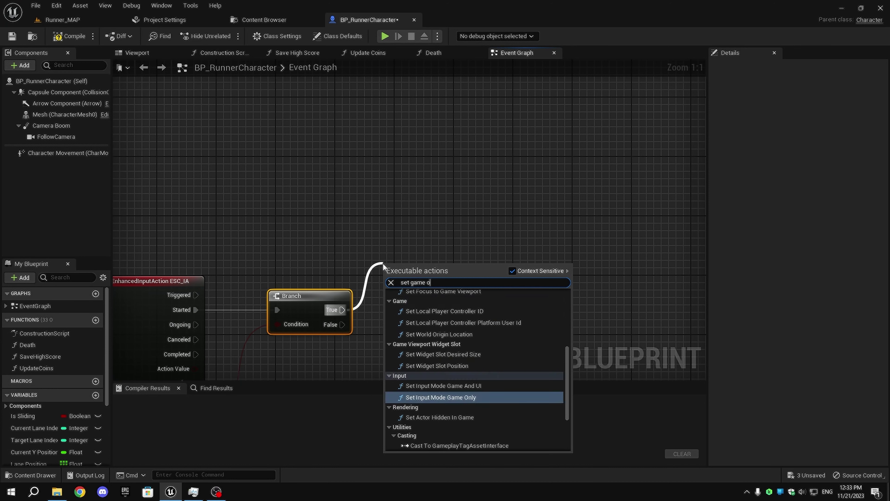
key(Return)
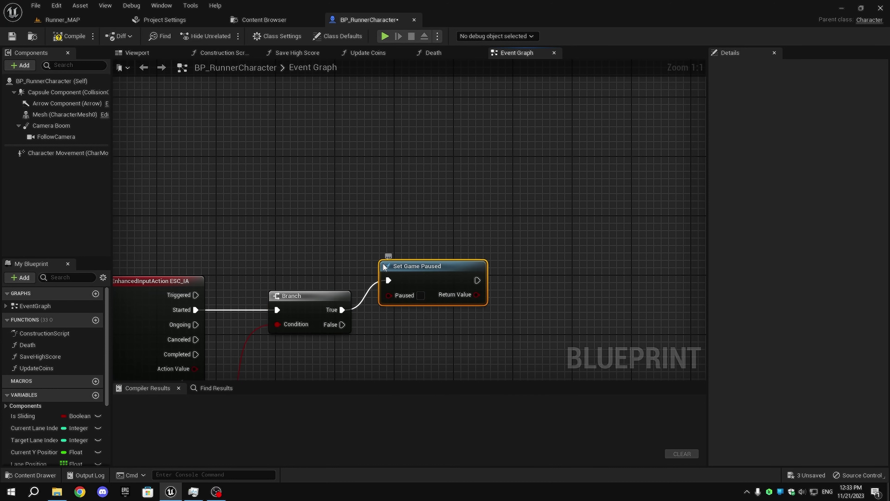
drag(435, 277, 451, 233)
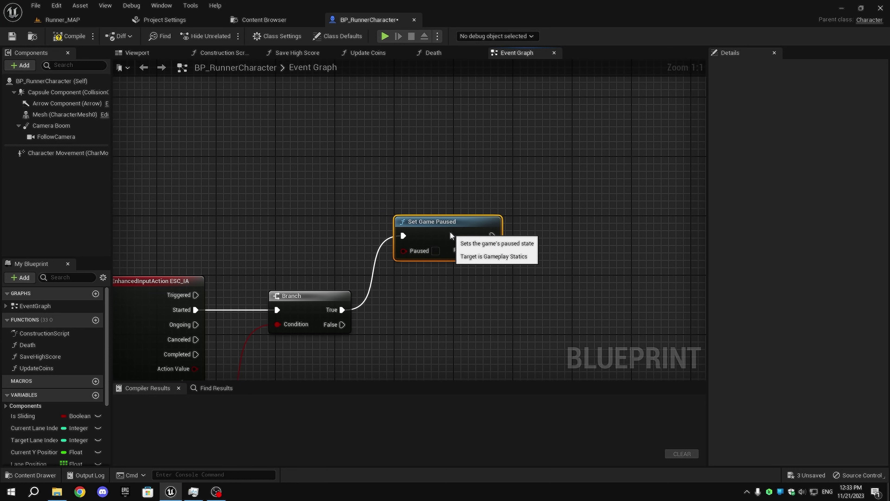
Add a Get Player Controller node directly below the Set Game Paused node.
right_drag(552, 275, 405, 306)
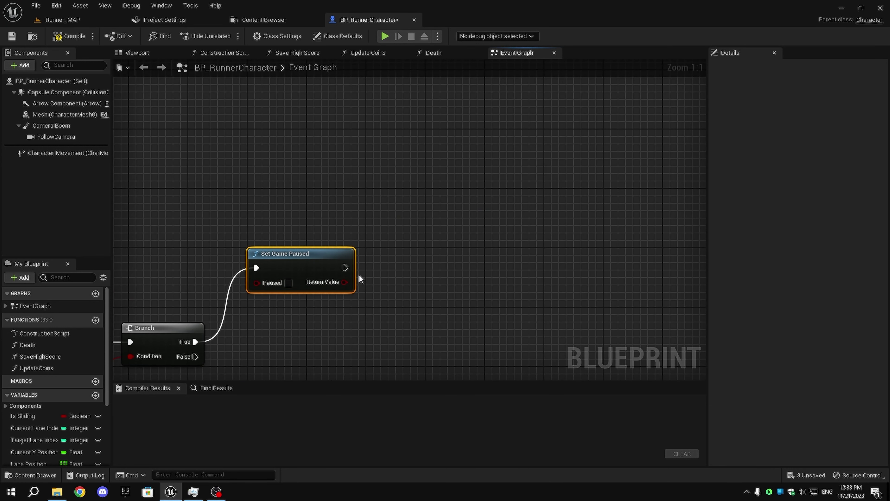
right_click(331, 317)
text(get player con)
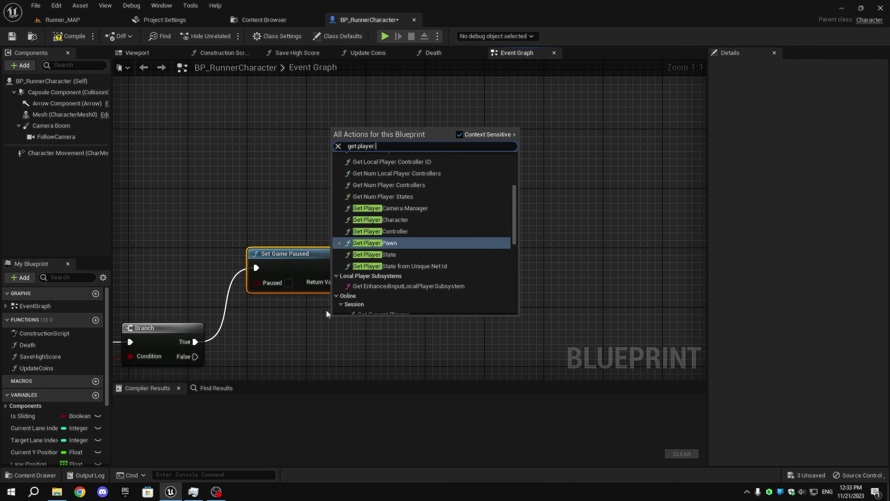
key(Return)
drag(376, 318, 286, 310)
Add a Set Input Mode Game Only node using the player controller, execute it after Set Game Paused, and align the two.
drag(349, 326, 381, 295)
text(set sh)
key(BackSpace)
key(BackSpace)
key(BackSpace)
key(BackSpace)
key(BackSpace)
key(BackSpace)
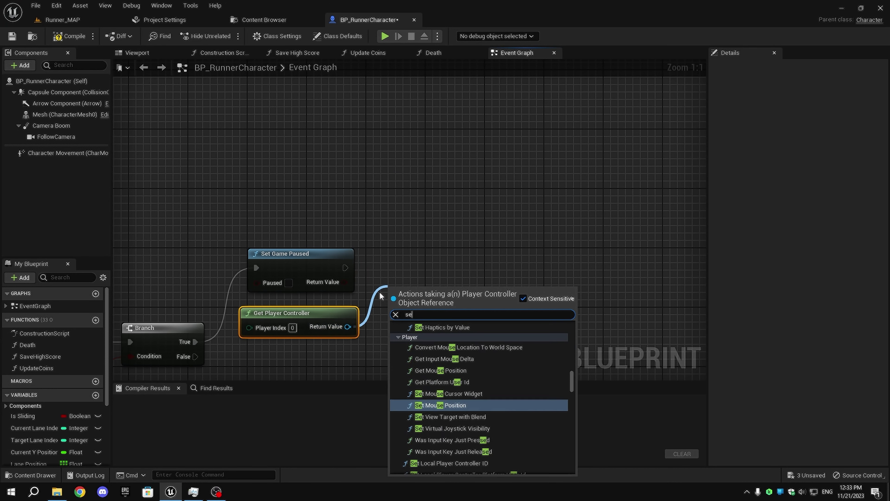
text(input mode ga)
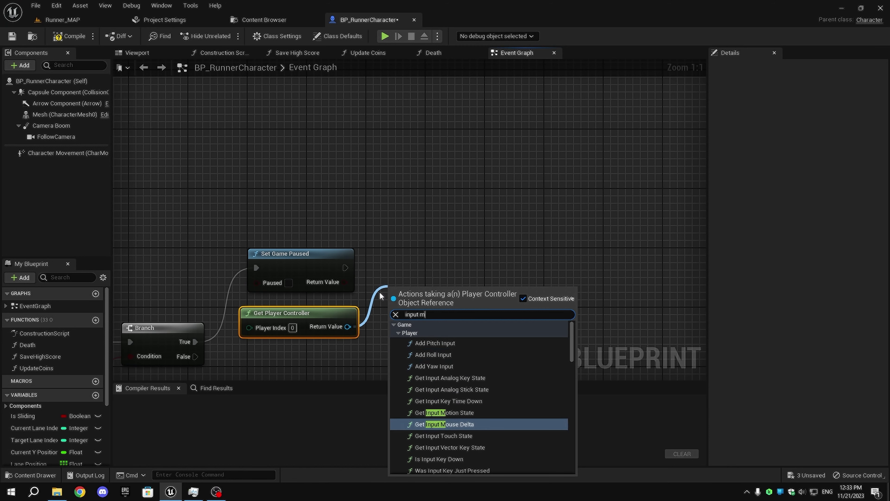
key(Return)
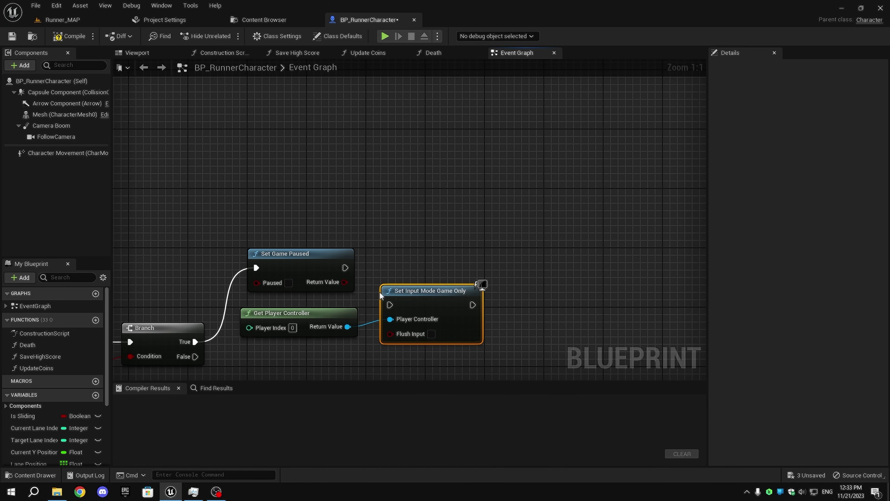
drag(390, 304, 345, 268)
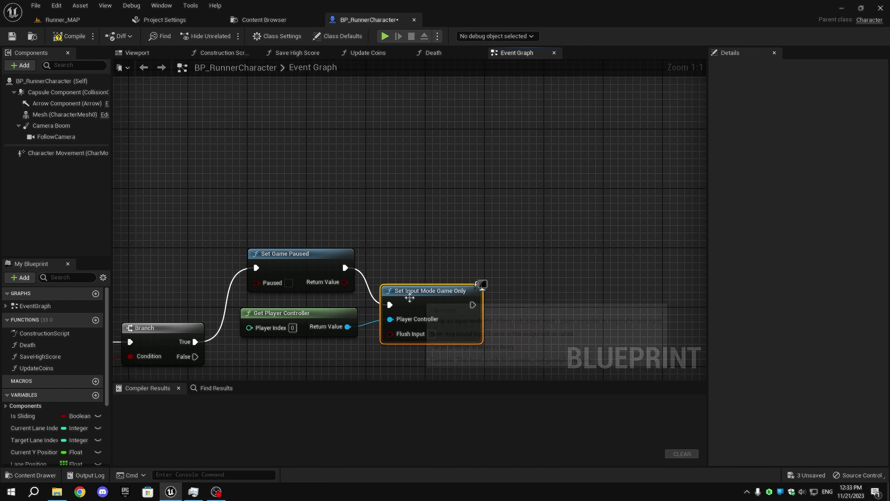
drag(408, 297, 423, 253)
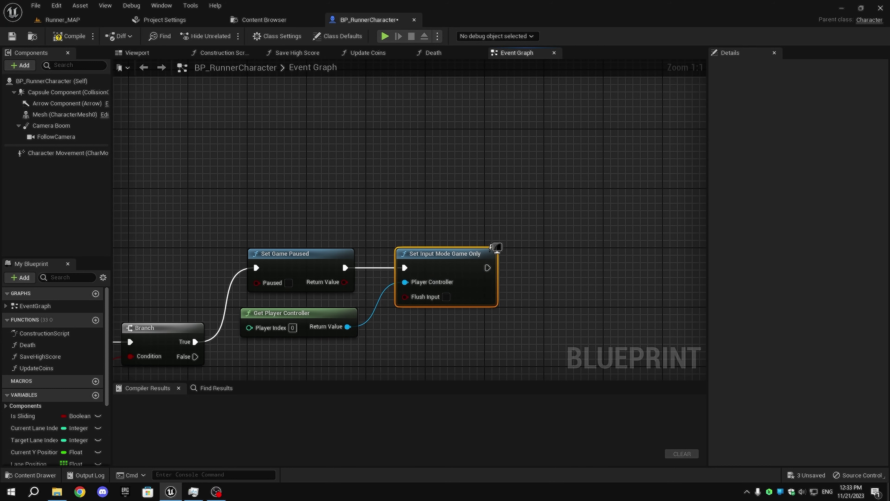
Add a Set Show Mouse Cursor node targeting the player controller, execute it after Set Input Mode Game Only, and align it.
right_drag(342, 262, 185, 244)
drag(190, 310, 348, 302)
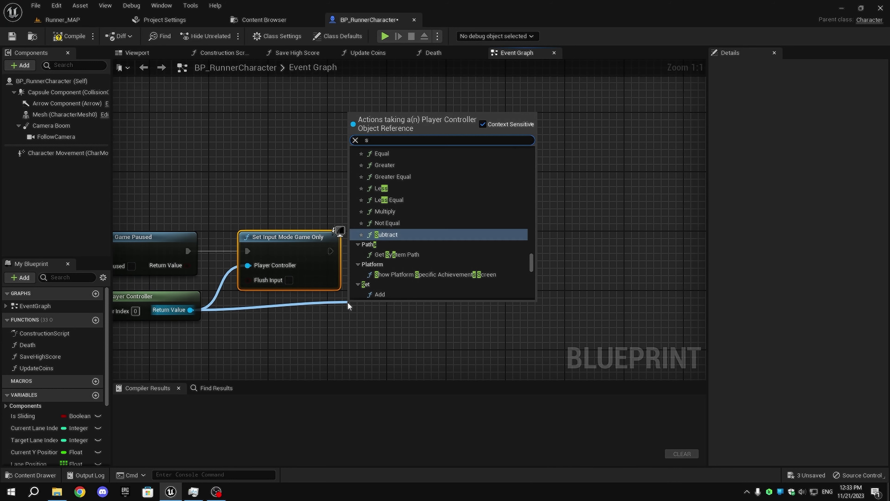
text(set show mo)
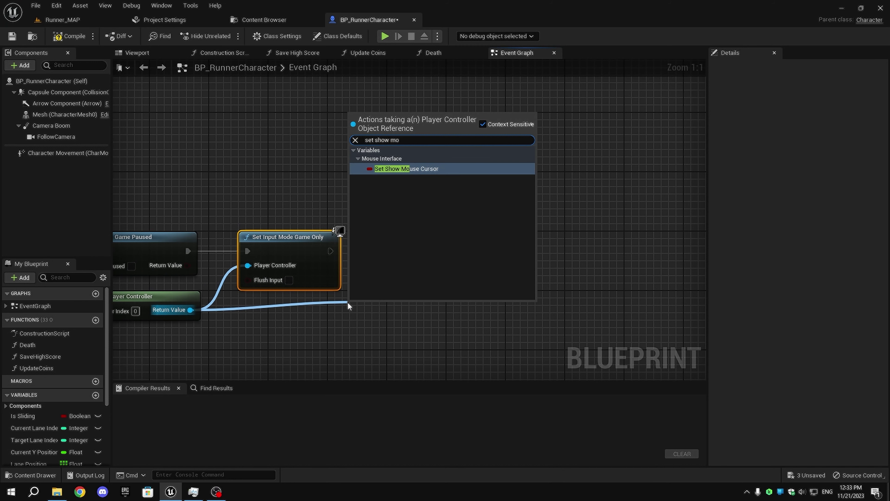
key(Return)
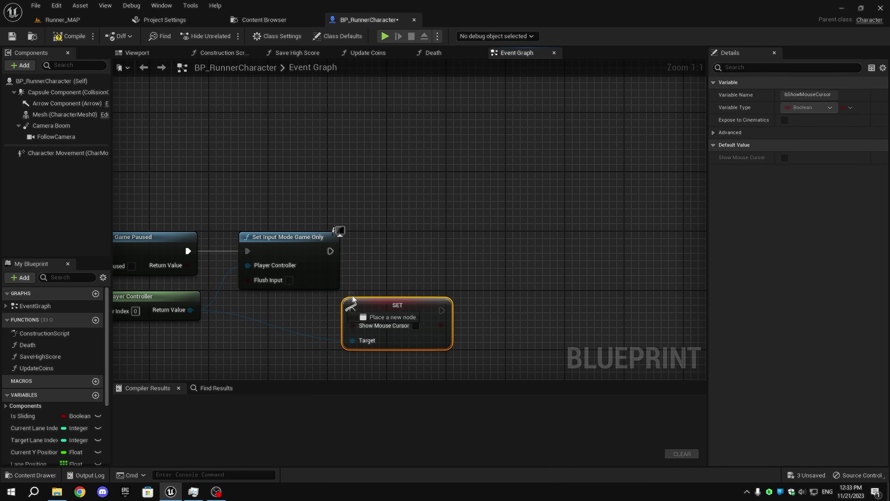
drag(351, 310, 330, 251)
drag(393, 315, 417, 256)
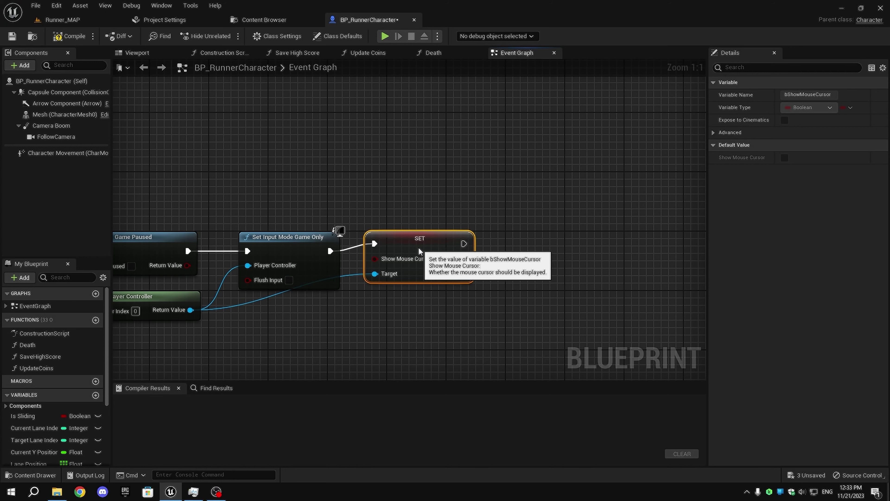
Insert a reroute node in the Show Mouse Cursor Target wire and route it beneath the Set Input Mode Game Only node.
double_click(270, 298)
drag(271, 302, 337, 315)
right_drag(433, 336, 456, 276)
scroll(492, 253, down, 2)
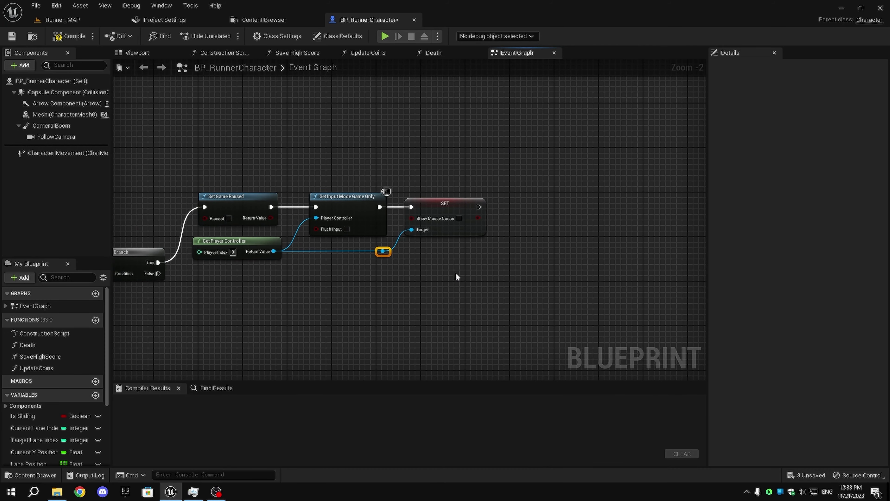
Duplicate the Set Game Paused and Show Mouse Cursor nodes below the originals and execute the duplicated Set Game Paused from the Branch's False output.
right_drag(377, 305, 467, 266)
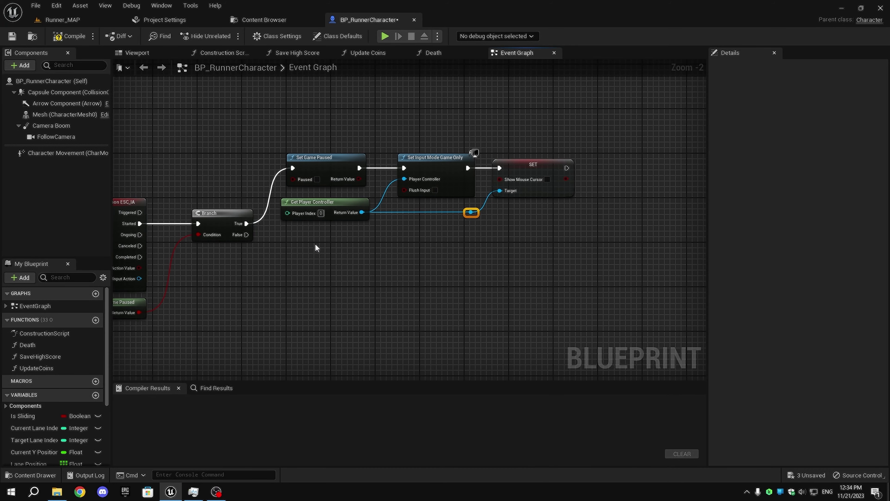
scroll(315, 243, up, 2)
right_drag(285, 279, 236, 269)
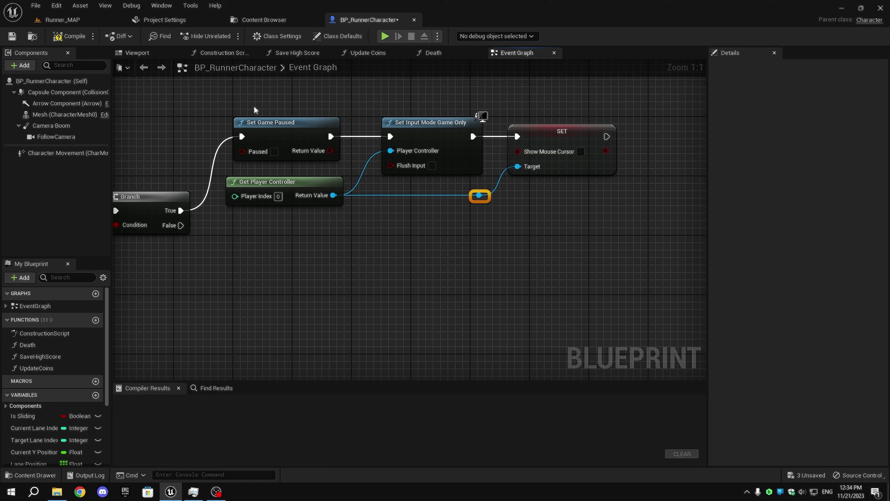
drag(254, 106, 383, 162)
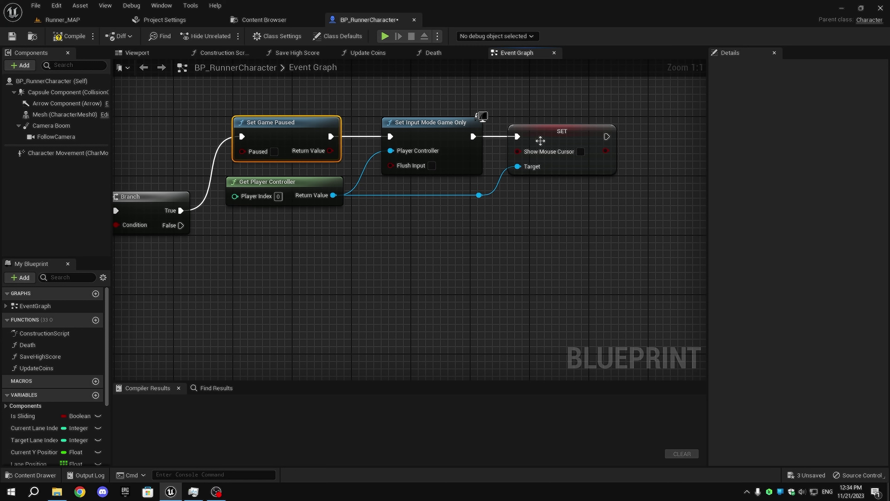
ctrl+click(541, 142)
key(ctrl+d)
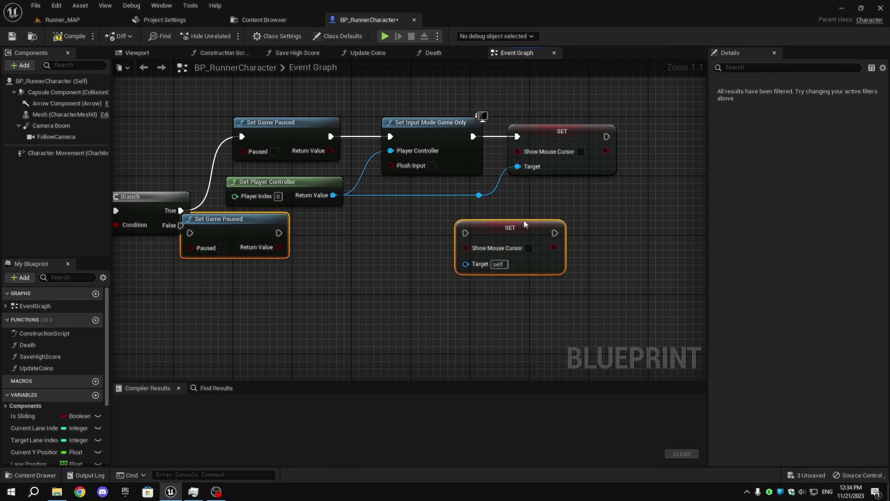
drag(268, 266, 268, 273)
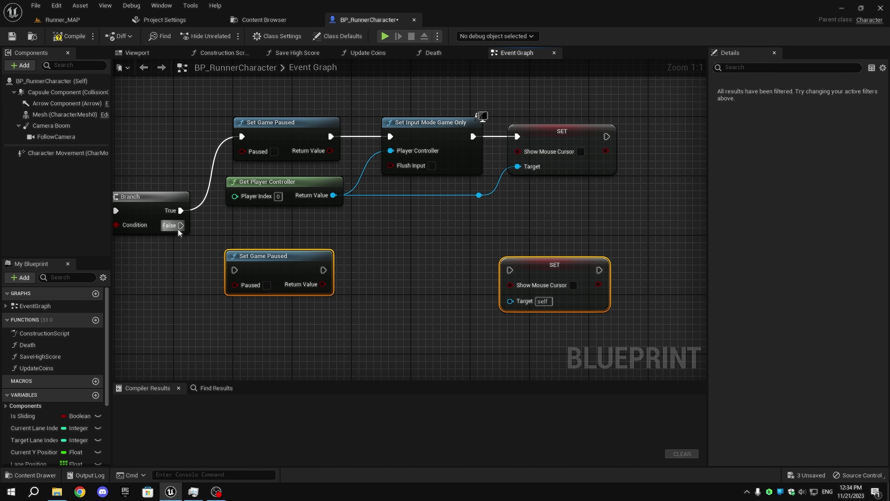
drag(181, 225, 260, 286)
Add a Set Input Mode UI Only node using the player controller, execute it after the lower Set Game Paused, and align it.
right_drag(369, 305, 313, 300)
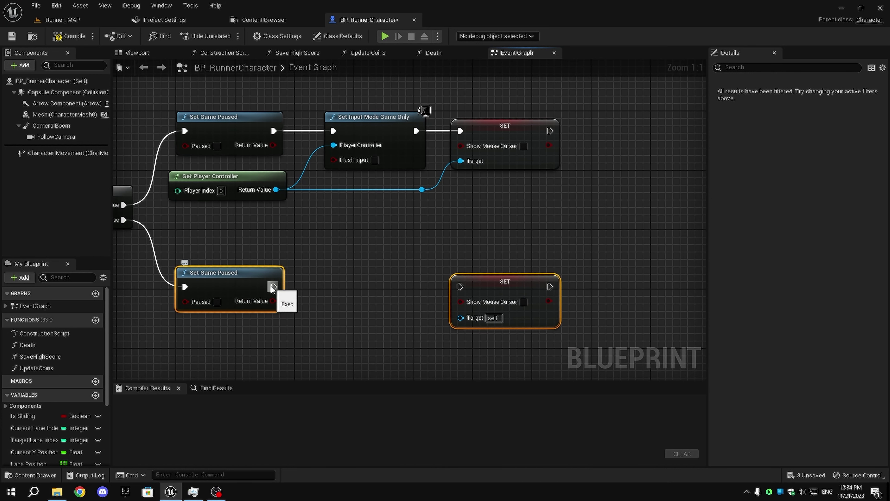
drag(276, 189, 309, 303)
text(set)
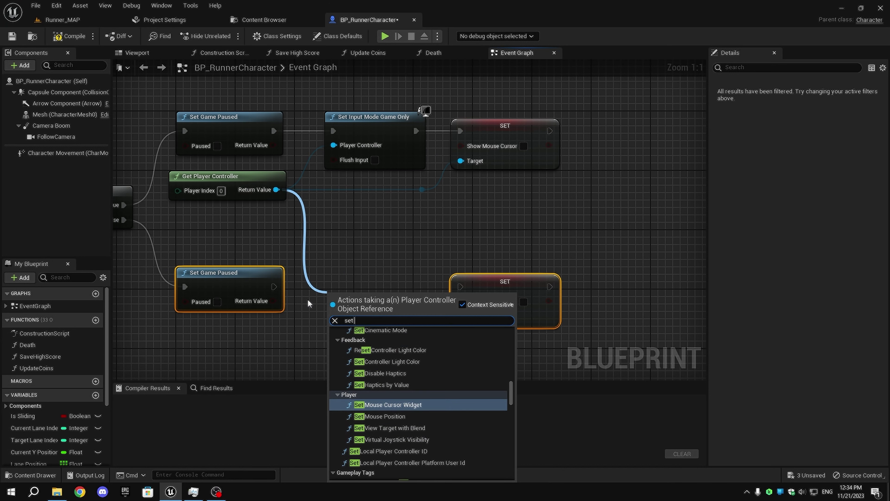
text( input)
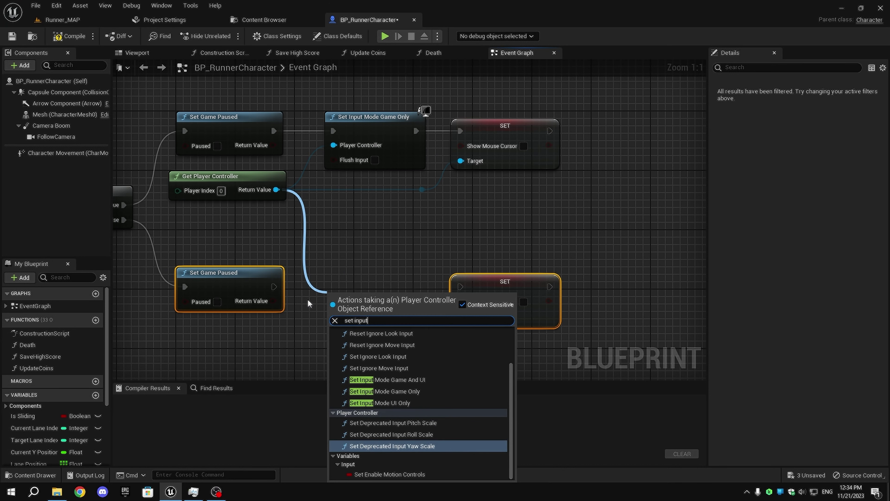
text( mode)
key(Return)
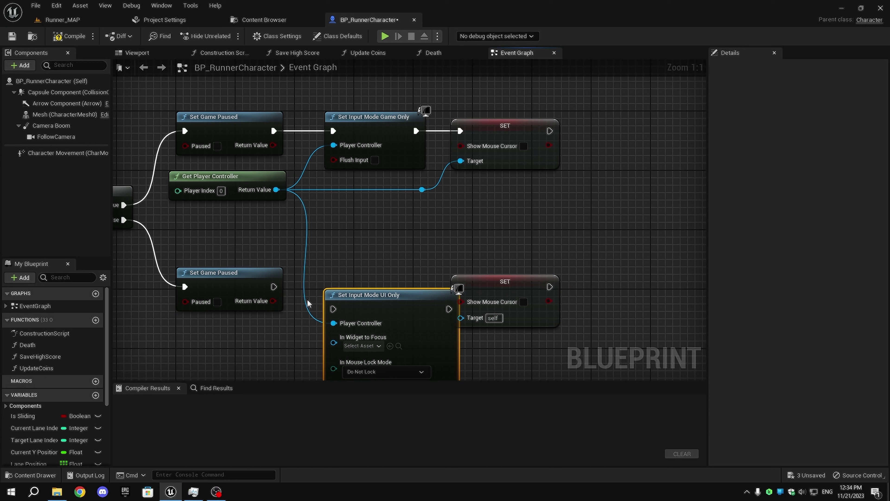
drag(333, 309, 274, 286)
drag(362, 300, 334, 281)
Enable Paused on the lower Set Game Paused and execute the lower Show Mouse Cursor node after Set Input Mode UI Only.
click(217, 301)
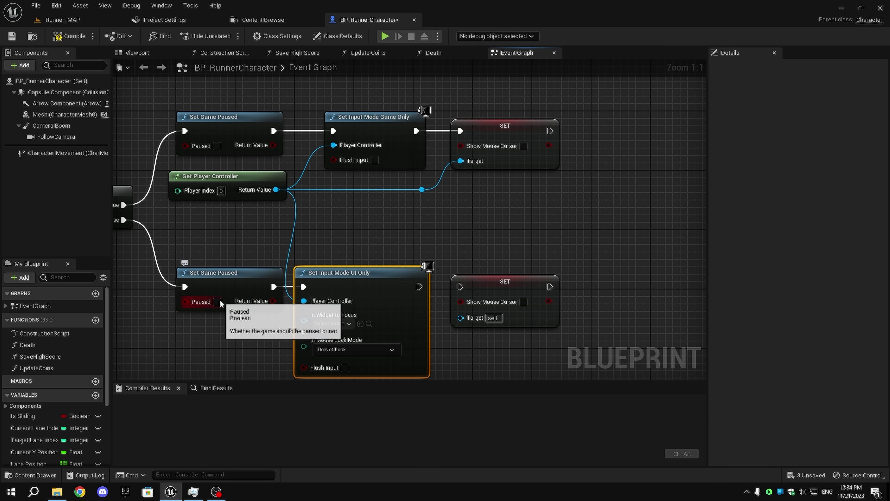
right_drag(370, 318, 312, 302)
drag(361, 271, 445, 264)
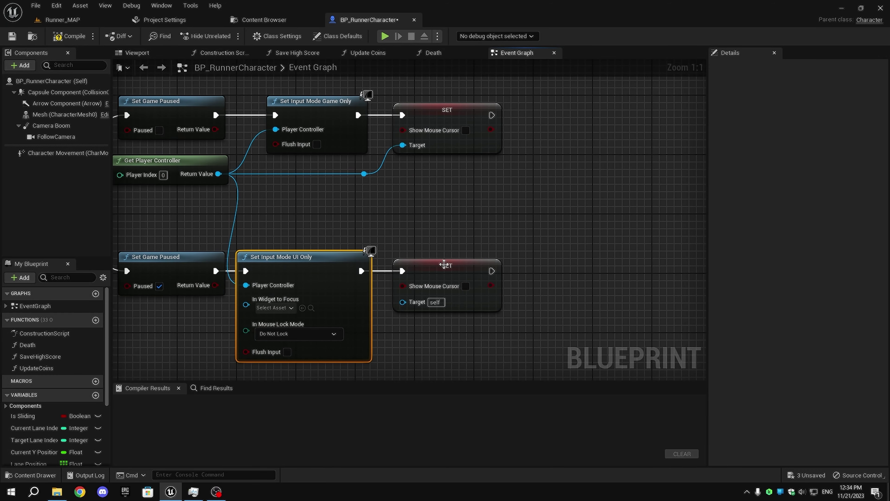
Enable the lower Show Mouse Cursor, feed its Target from the reroute node, and move Get Player Controller and the reroute between the two rows.
click(465, 286)
drag(364, 174, 399, 299)
drag(208, 207, 369, 221)
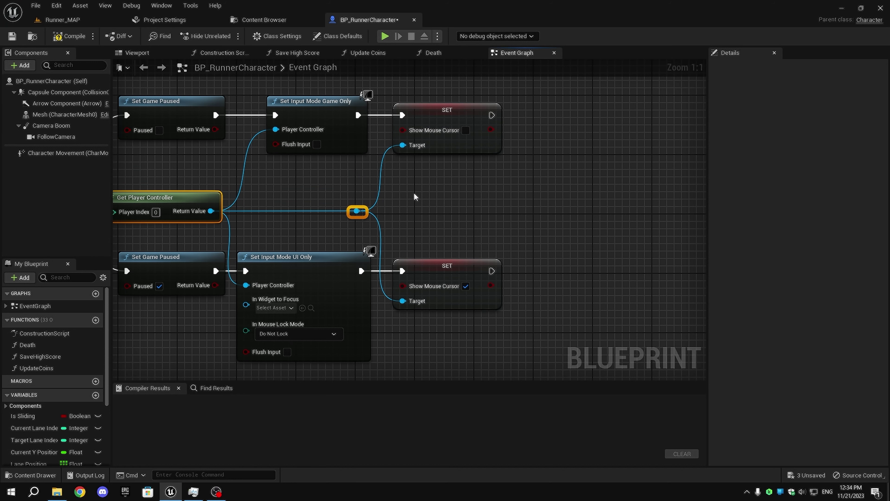
Add a Create Widget node after the lower Show Mouse Cursor node and set its class to PauseMenu_UI.
mouse_move(414, 195)
right_down()
mouse_move(555, 186)
mouse_move(310, 186)
mouse_move(423, 202)
mouse_move(401, 199)
right_up()
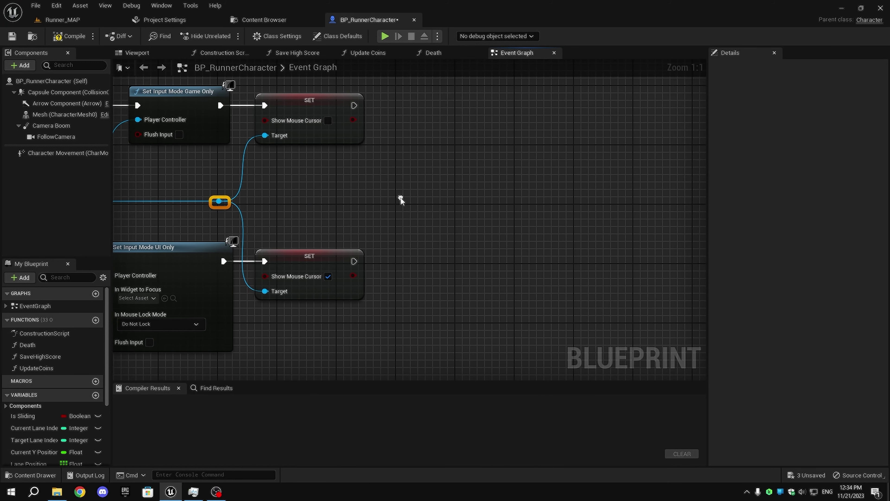
drag(353, 261, 403, 261)
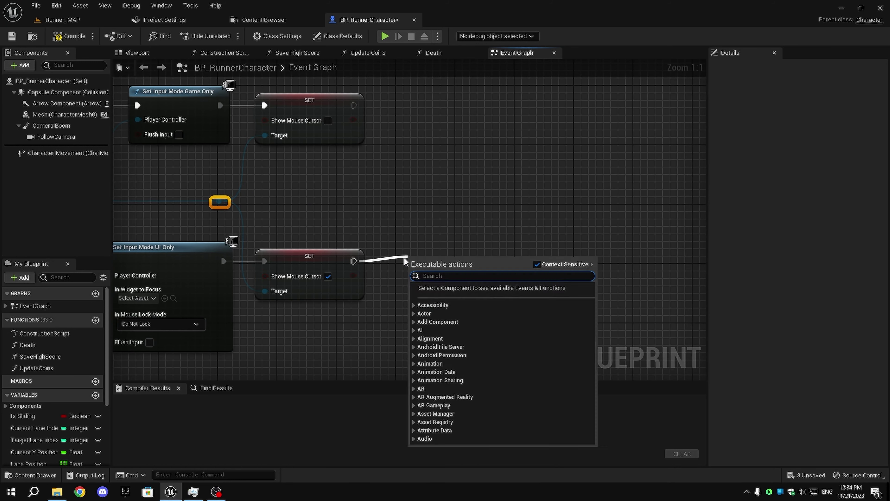
text(create wi)
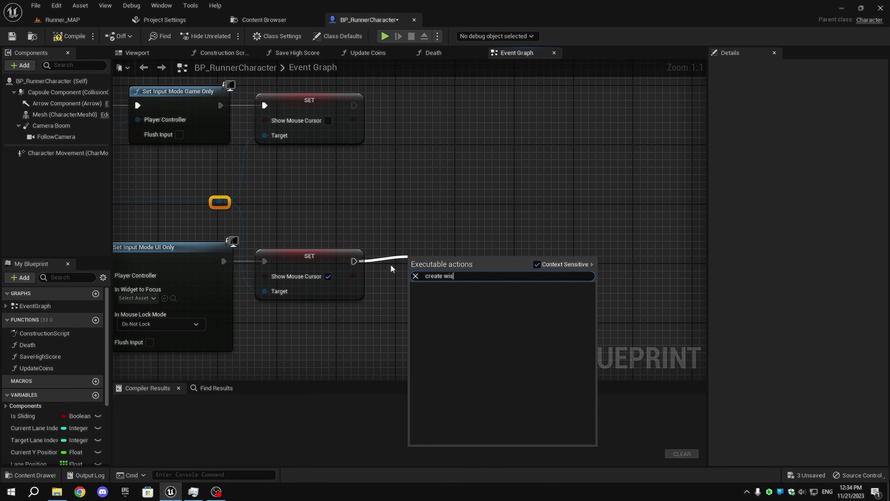
text(dget)
key(Return)
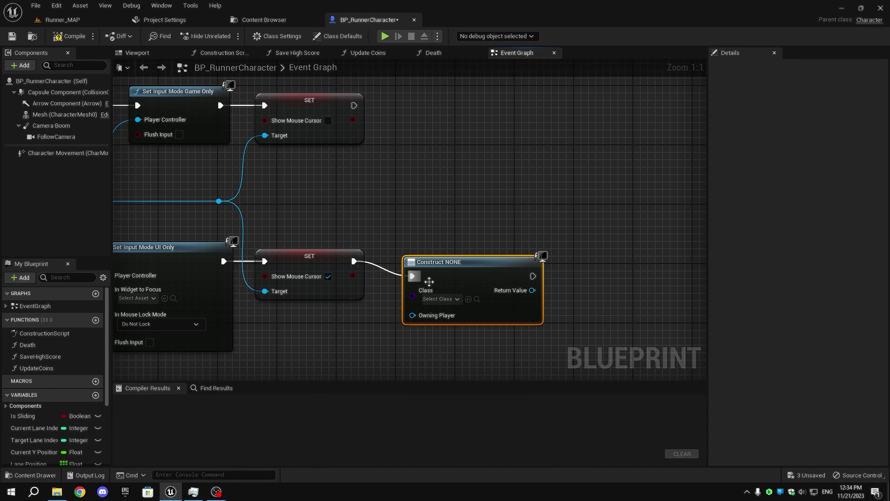
click(440, 286)
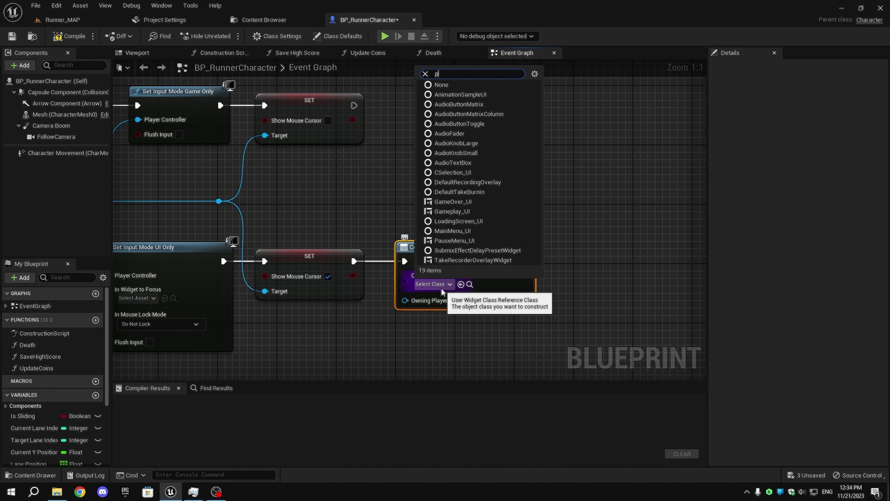
text(pause)
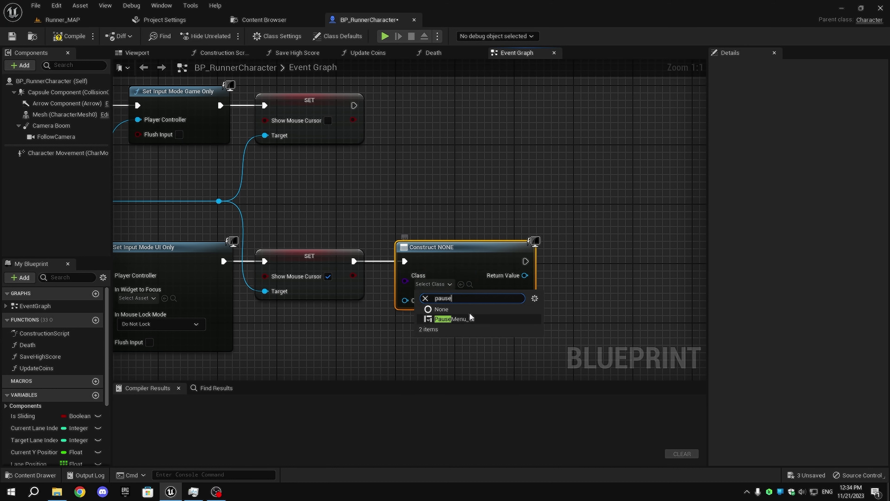
click(455, 319)
Promote the Create Widget node's Return Value to a variable named PauseMenu_UI and align its Set node.
right_drag(525, 284, 405, 306)
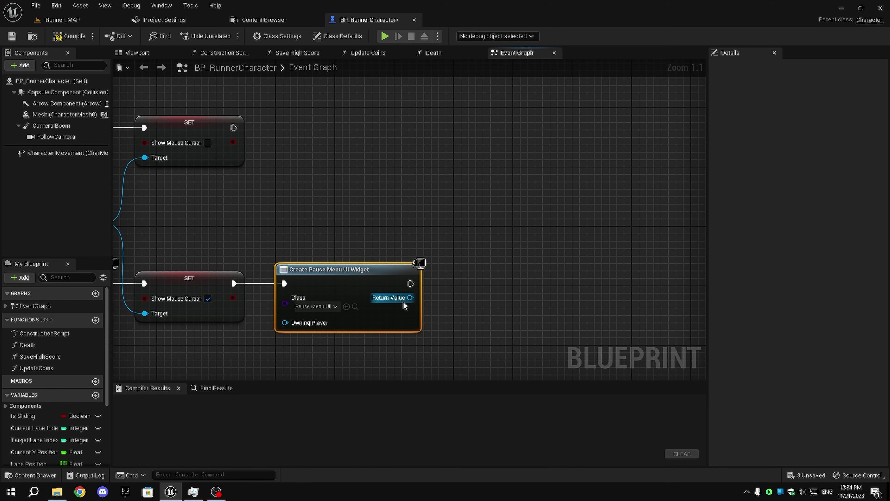
drag(410, 297, 458, 298)
click(488, 168)
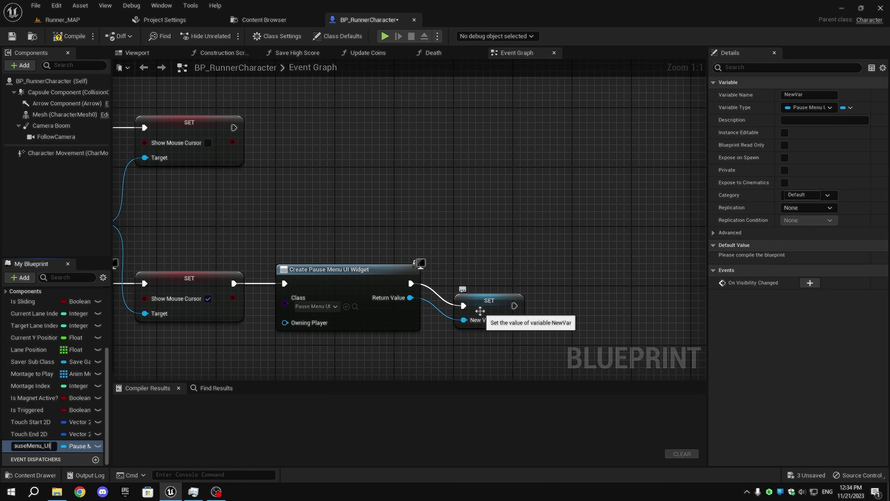
key(Return)
drag(479, 308, 464, 286)
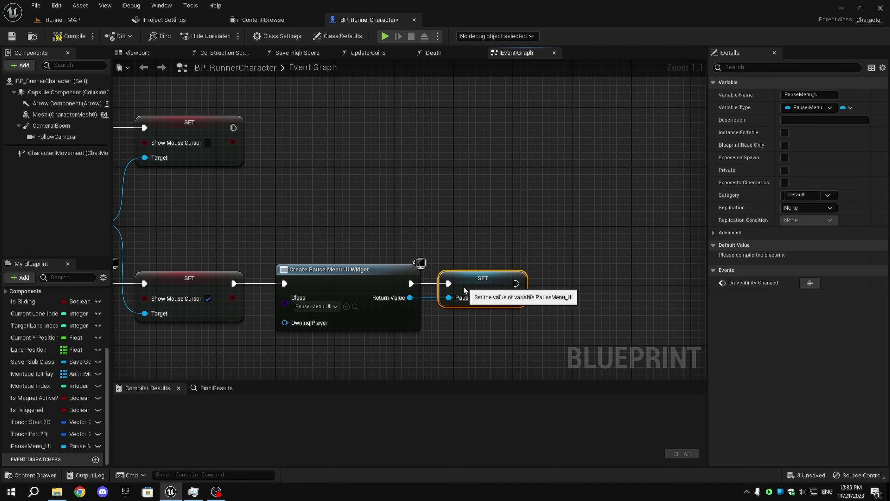
Add an Add to Viewport node targeting the output of the Set PauseMenu_UI node.
right_drag(522, 316, 417, 340)
drag(434, 326, 477, 299)
text(add)
click(520, 177)
Add a Set Keyboard Focus node targeting the pause menu widget, execute it after Add to Viewport, and align it.
right_drag(429, 324, 326, 337)
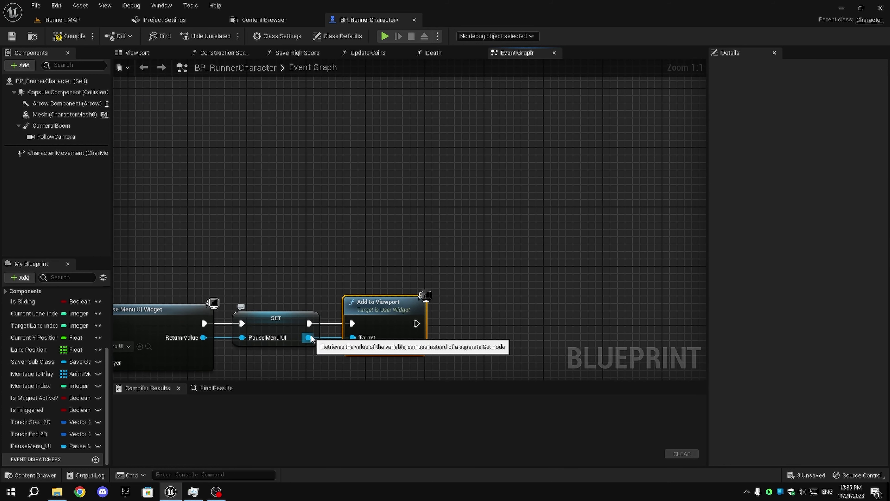
drag(308, 338, 489, 342)
text(set keybo)
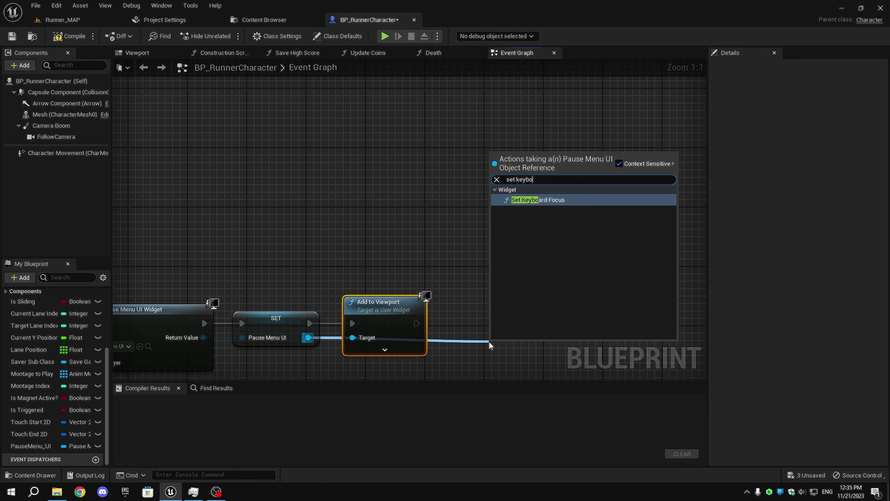
text(ard)
key(Return)
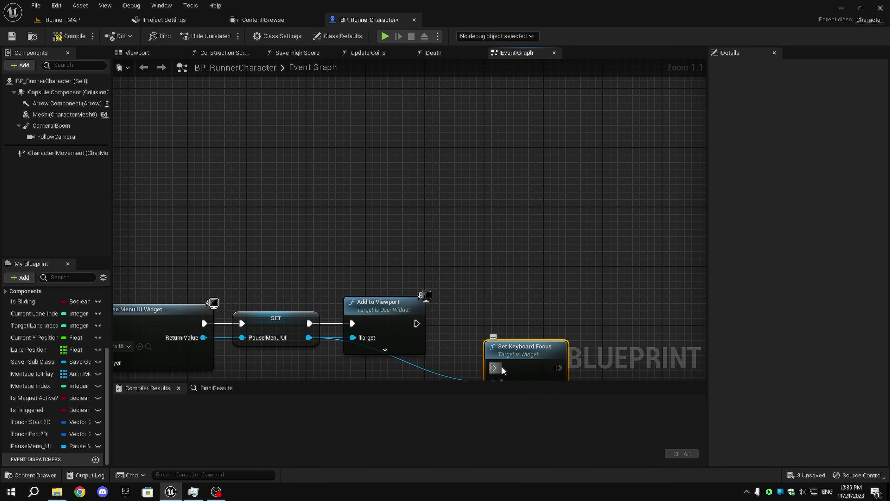
drag(494, 367, 423, 321)
drag(521, 352, 487, 312)
Get the PauseMenu_UI variable, add a Remove from Parent node for it, and execute it after the upper Show Mouse Cursor node.
scroll(490, 350, down, 2)
right_drag(489, 349, 652, 315)
scroll(356, 217, down, 3)
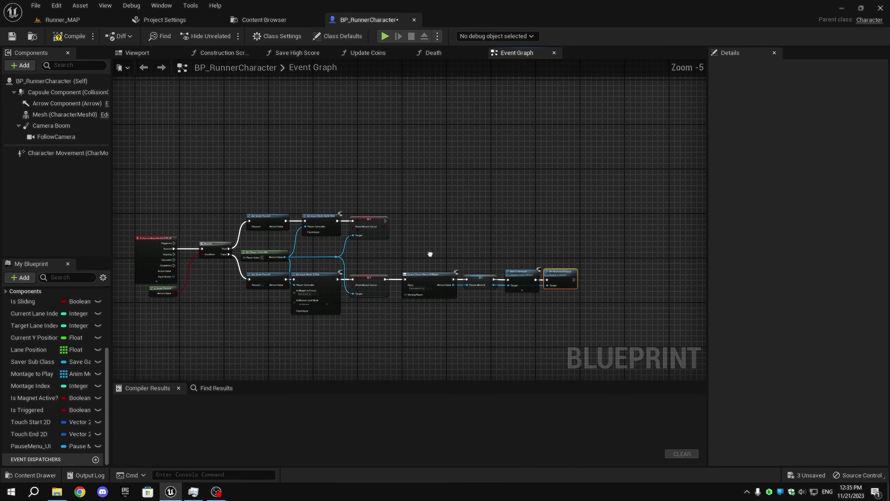
scroll(399, 239, up, 4)
right_drag(410, 217, 365, 197)
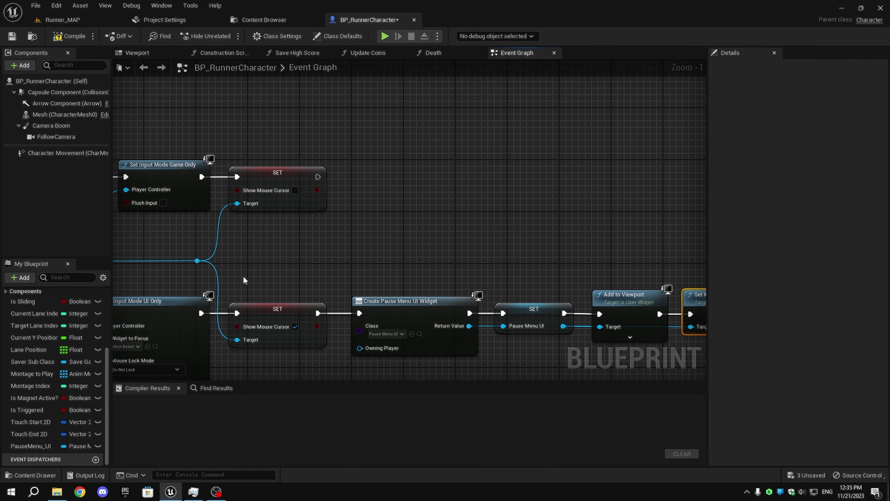
click(51, 446)
drag(51, 446, 357, 204)
text(remove from)
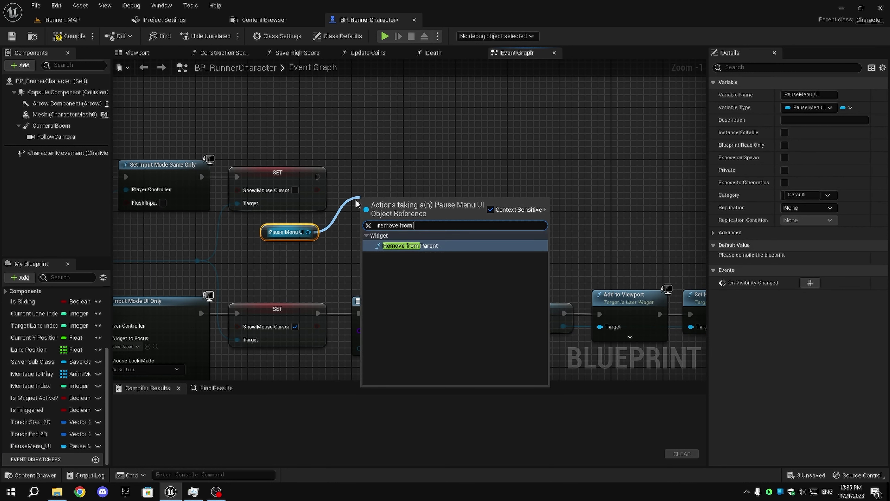
key(Return)
drag(366, 216, 318, 177)
drag(405, 220, 408, 171)
Compile and save the BP_RunnerCharacter blueprint.
scroll(409, 174, down, 4)
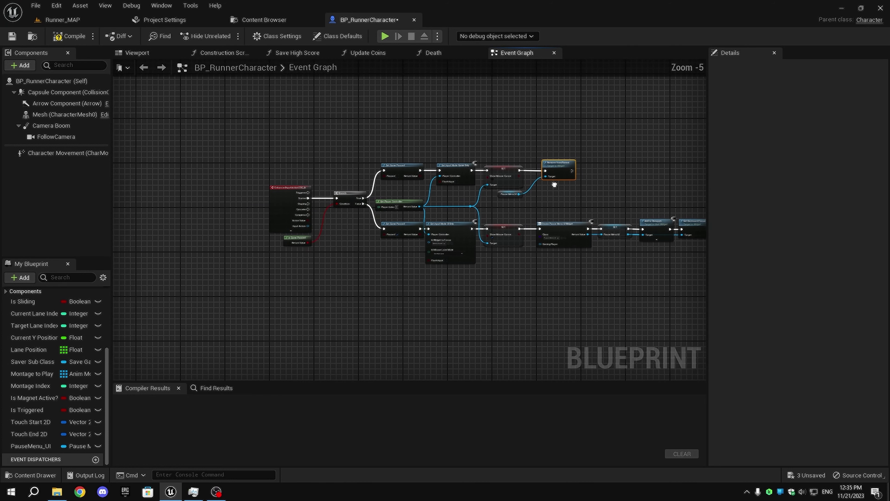
scroll(372, 214, up, 4)
click(67, 35)
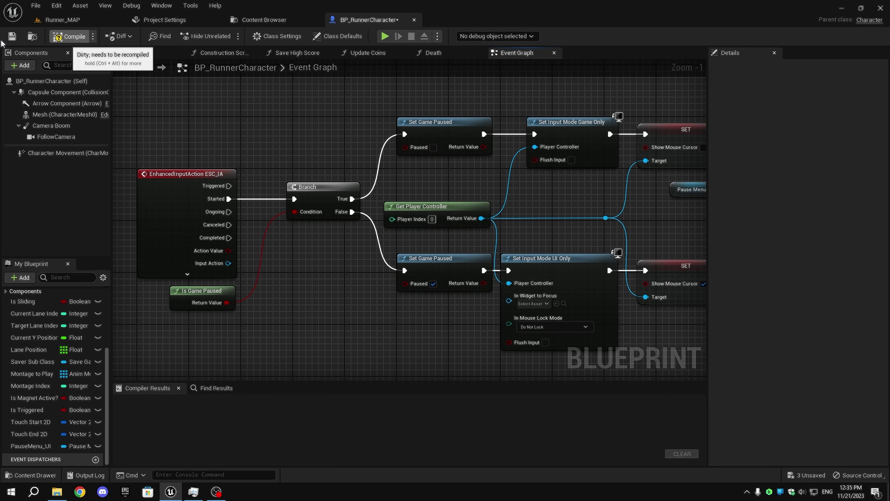
scroll(326, 278, down, 1)
right_drag(375, 332, 296, 336)
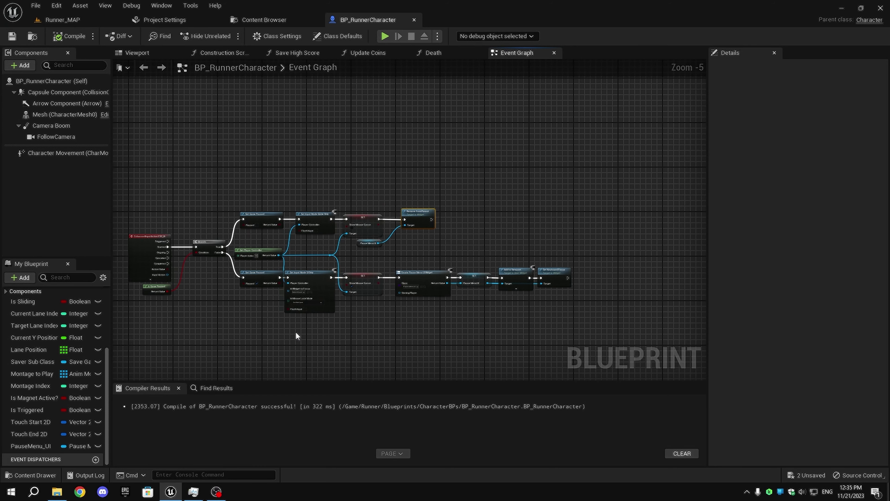
Play Runner_MAP in the editor and test opening the pause menu and resuming the game twice.
click(55, 19)
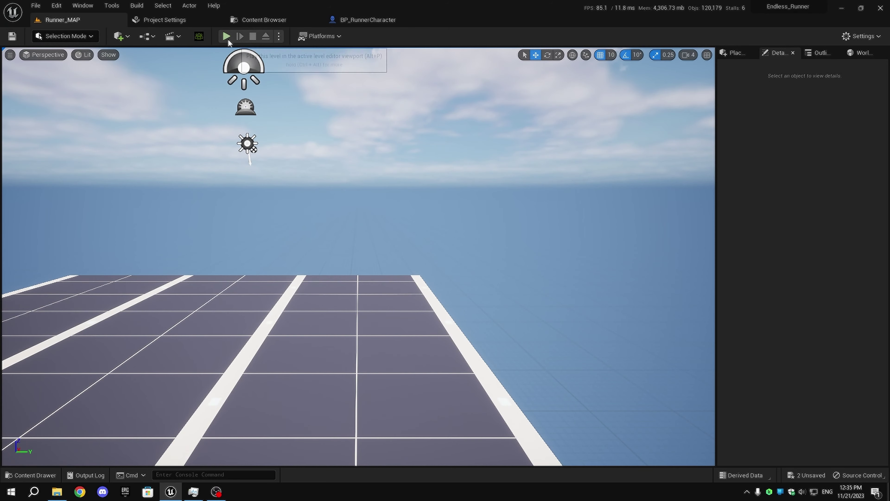
click(228, 38)
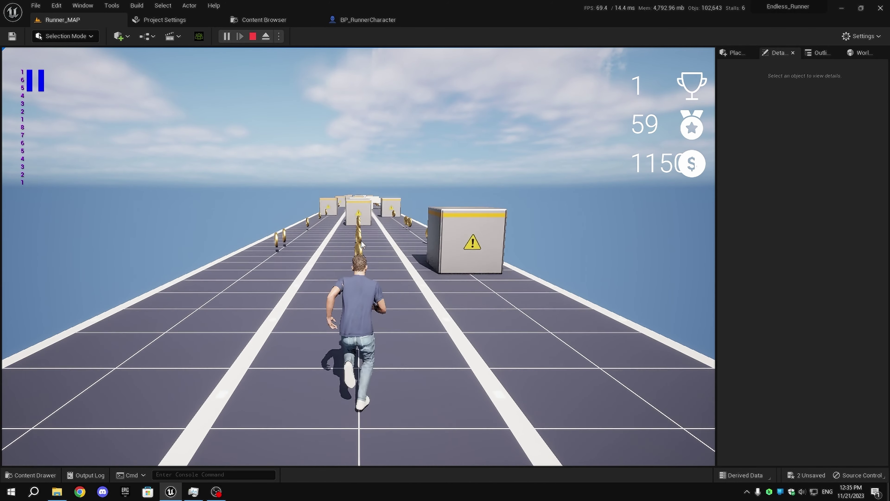
key(p)
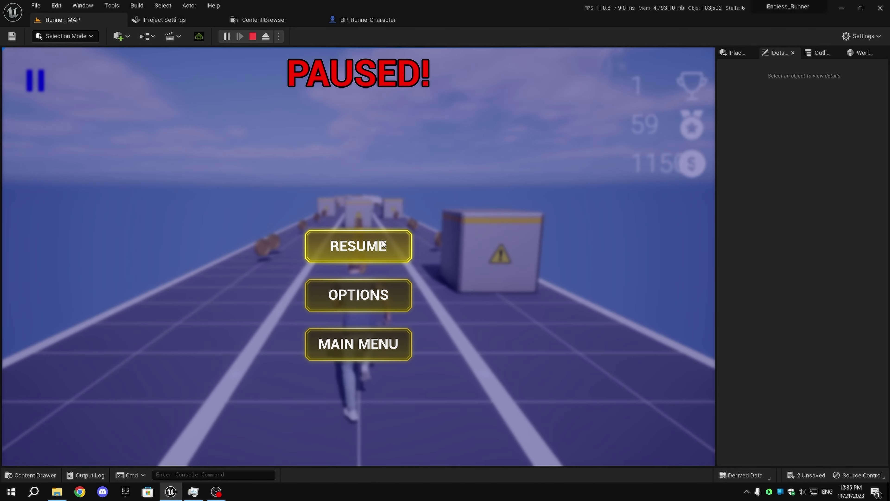
click(383, 245)
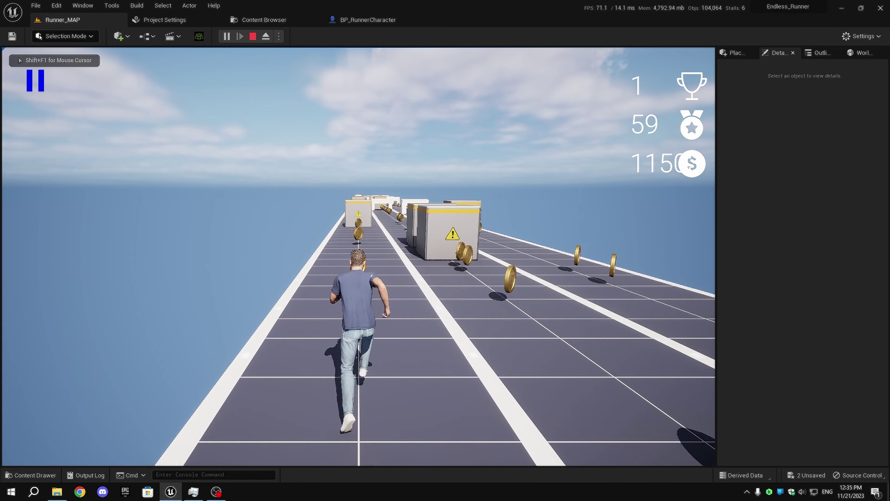
key(super)
click(44, 84)
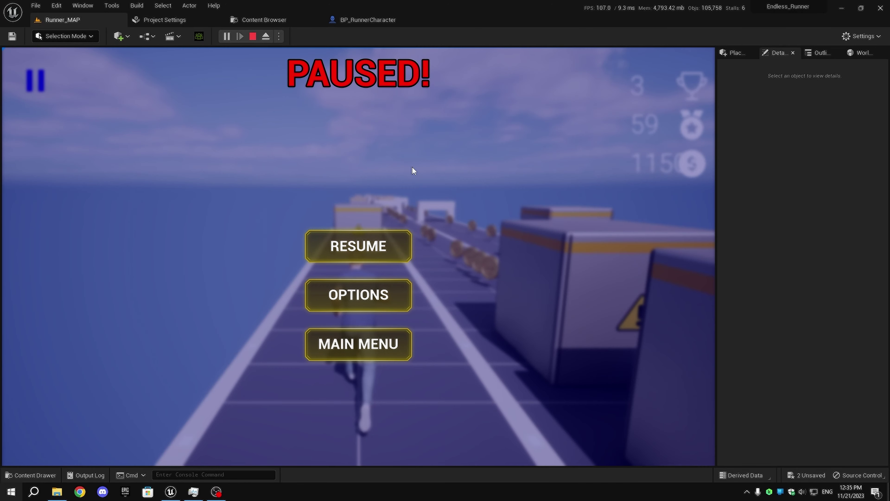
click(391, 243)
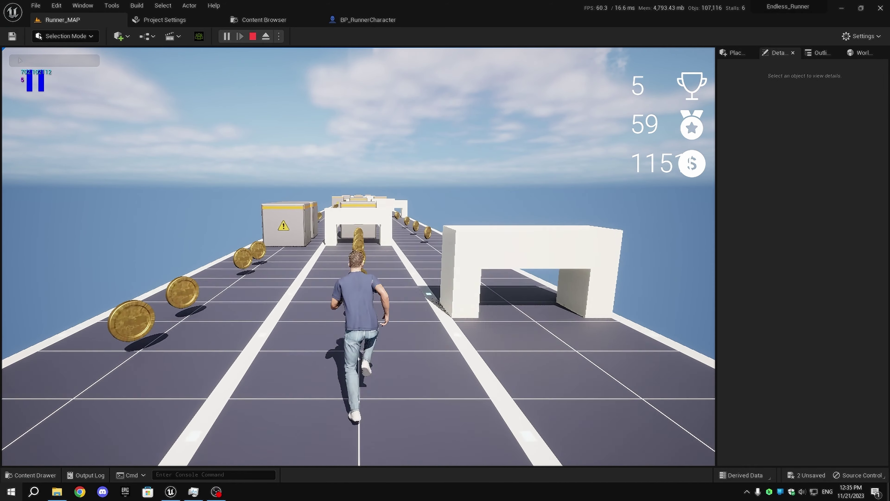
Move the runner between lanes, pause the game once more, end the play session, and return to the BP_RunnerCharacter graph.
key(s)
key(d)
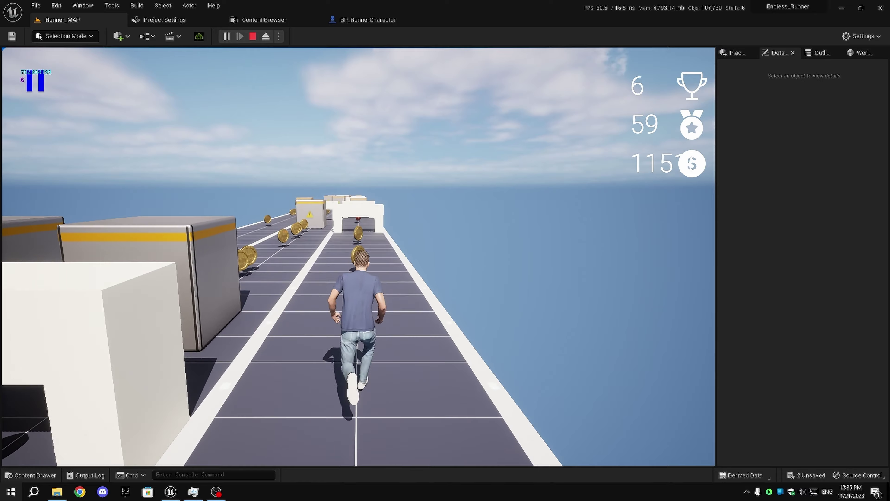
key(a)
key(a)
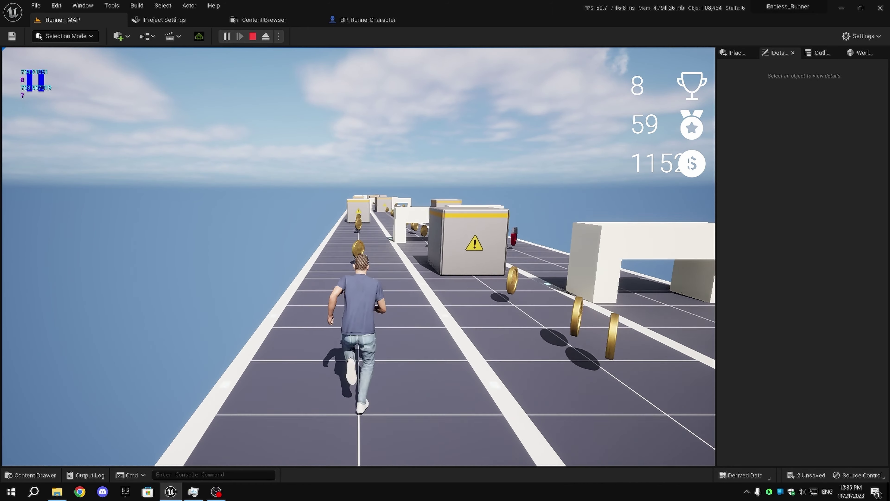
key(p)
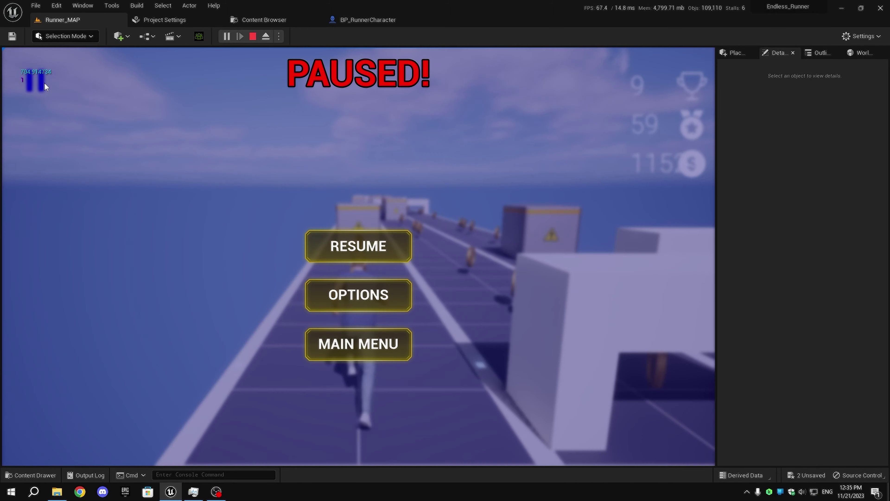
key(Escape)
click(372, 19)
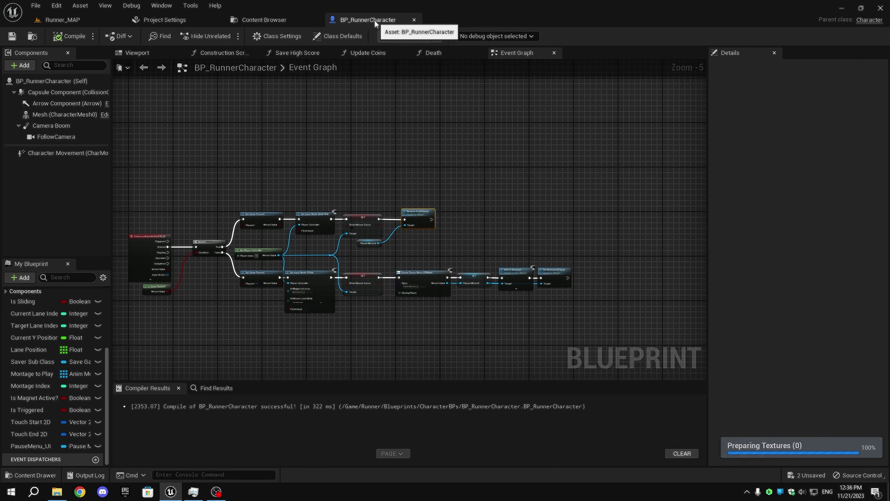
Open the PauseMenu_UI widget blueprint from the Blueprints/UI folder and show its event graph.
click(314, 18)
click(393, 175)
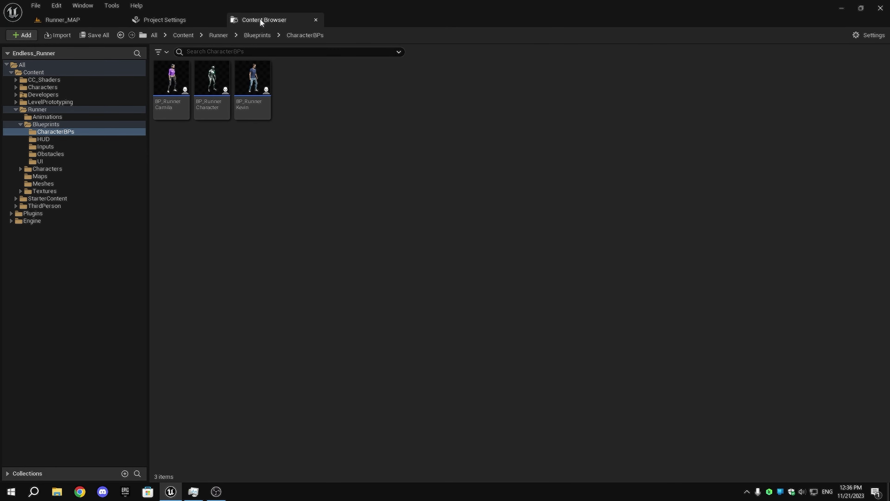
click(261, 35)
double_click(326, 109)
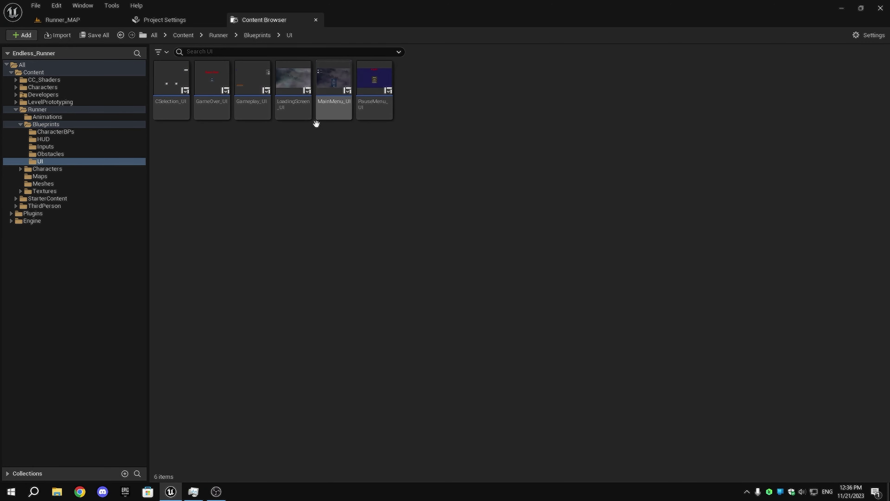
double_click(369, 108)
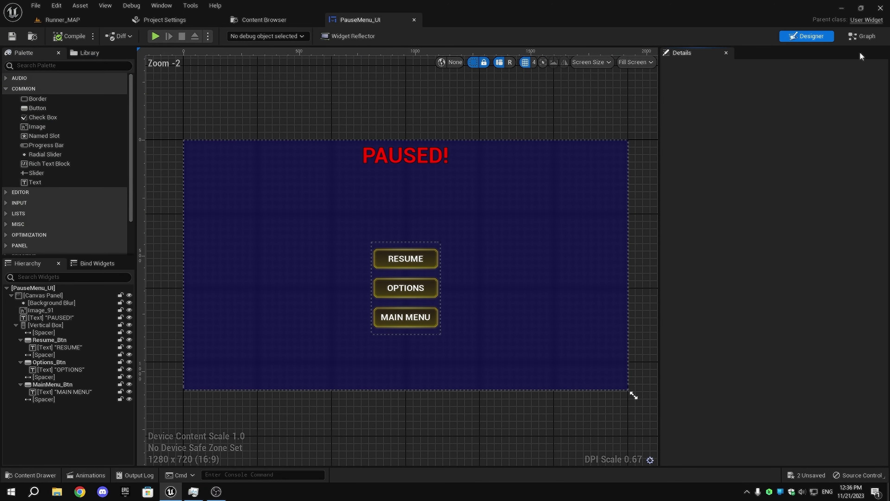
click(862, 39)
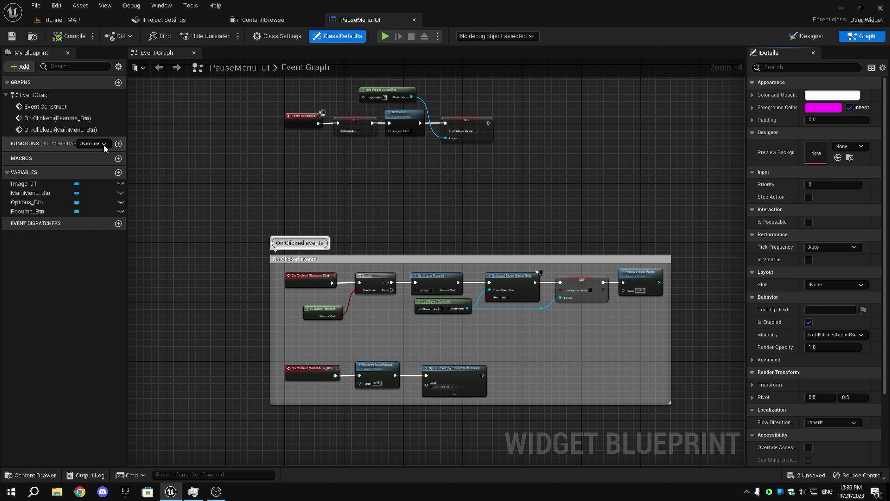
Override the On Key Down function in PauseMenu_UI and move its Return Node farther away from the entry node.
click(103, 144)
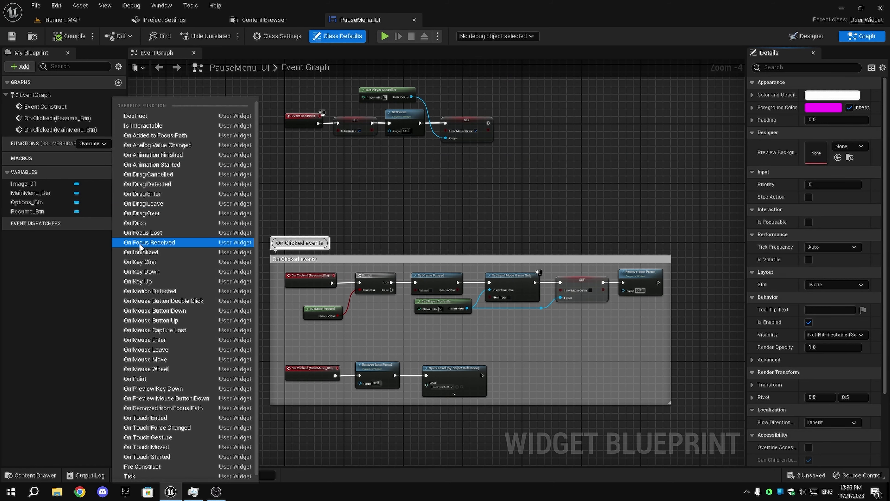
click(147, 273)
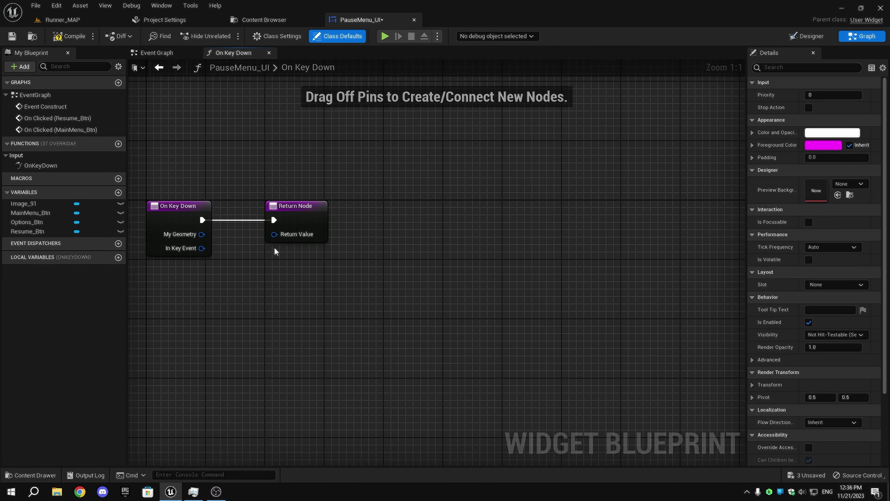
scroll(275, 251, down, 3)
drag(287, 234, 351, 199)
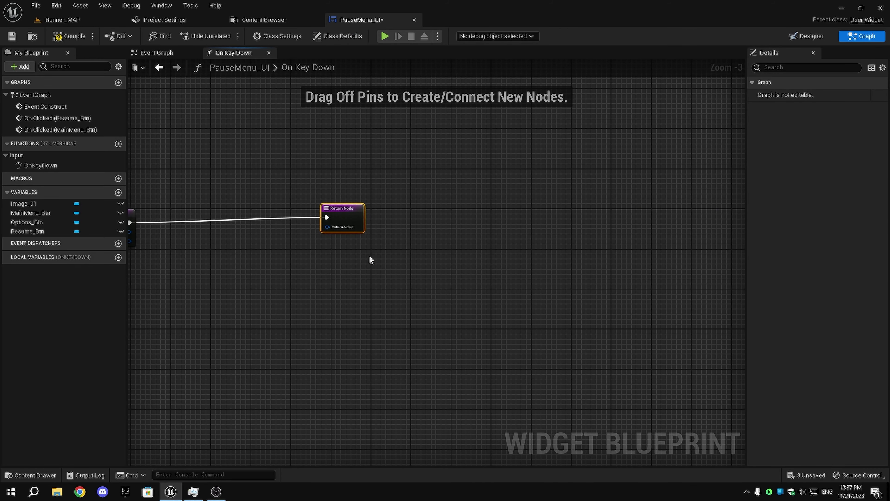
right_drag(371, 260, 453, 280)
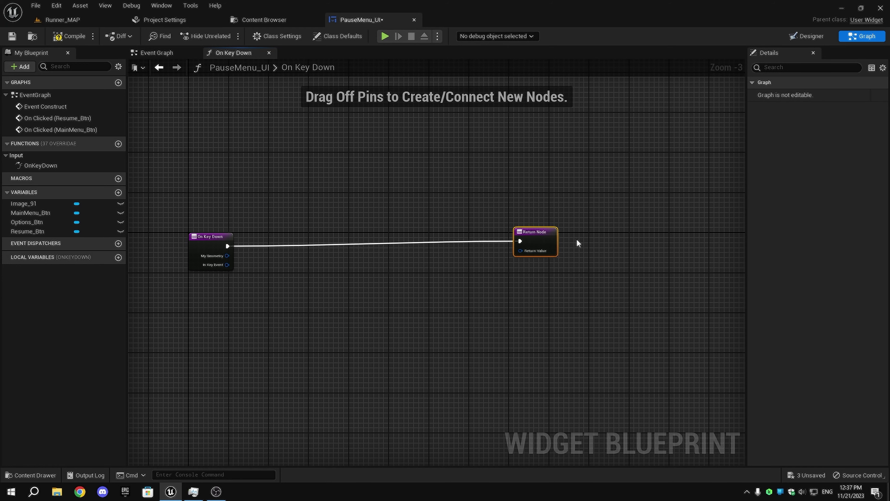
drag(579, 243, 752, 244)
scroll(398, 273, up, 3)
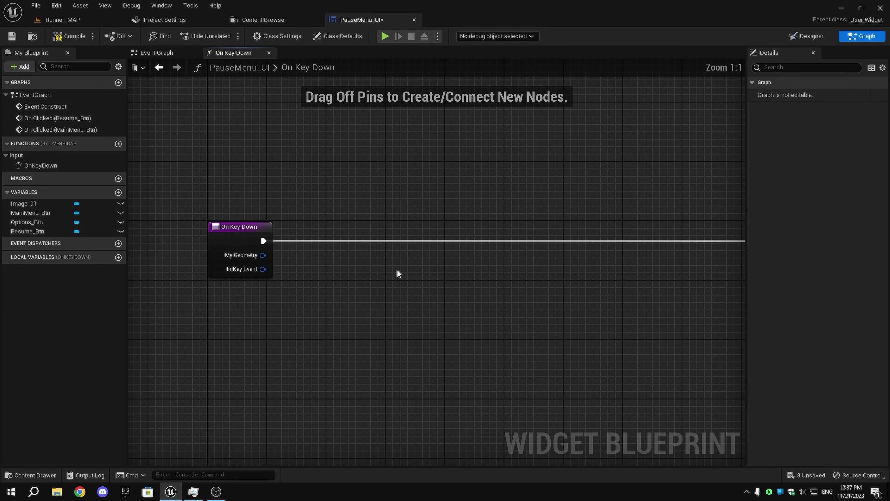
Add a Get Key node for In Key Event and compare its return value with Escape using an Equal node.
drag(262, 269, 293, 310)
text(get)
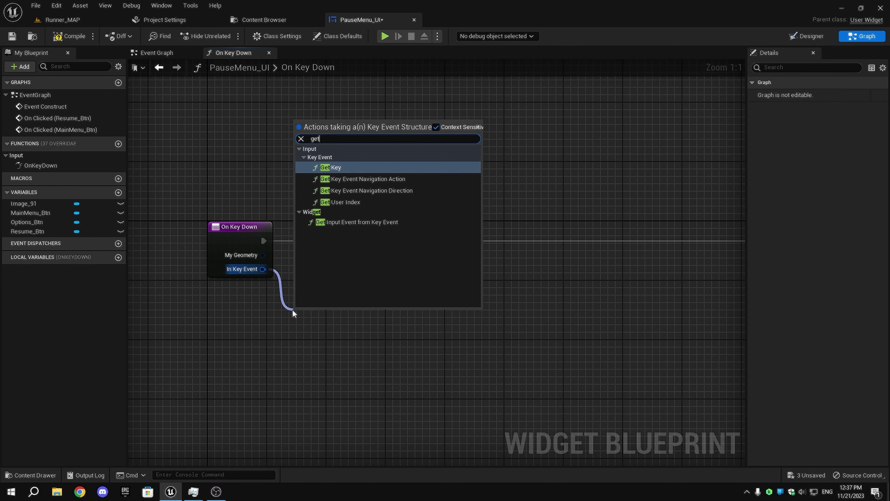
text(key)
key(Return)
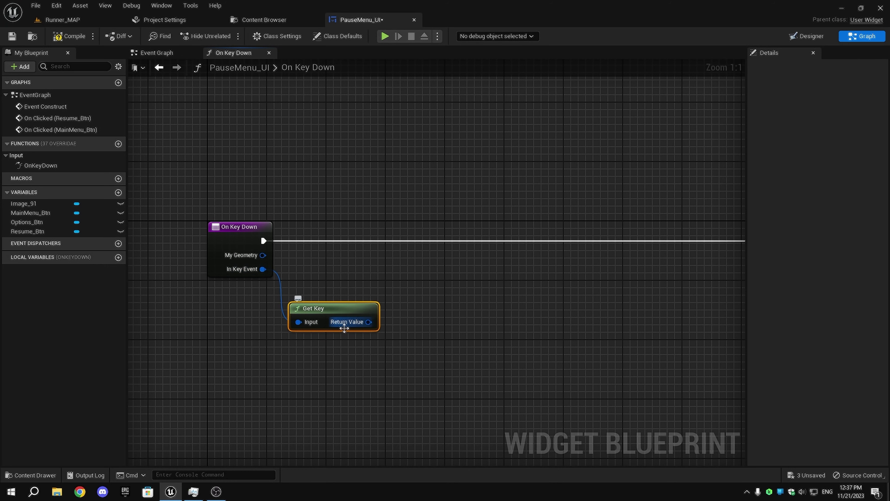
drag(403, 322, 404, 322)
text(=)
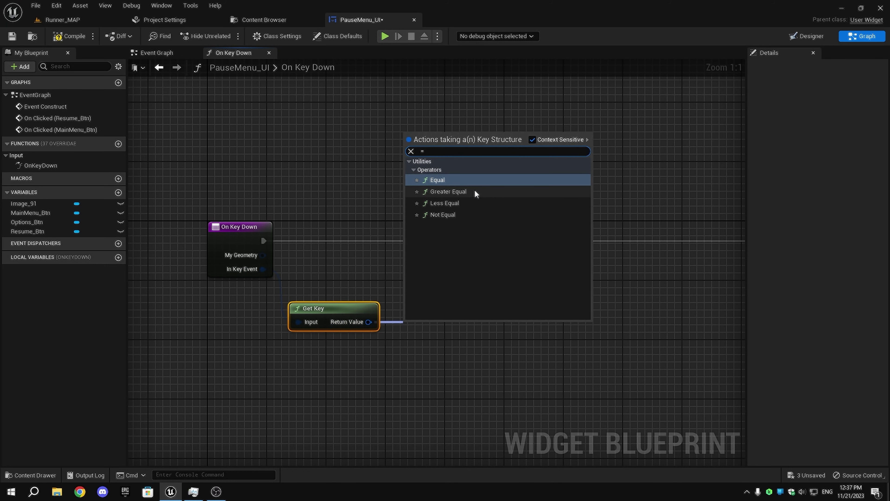
click(476, 182)
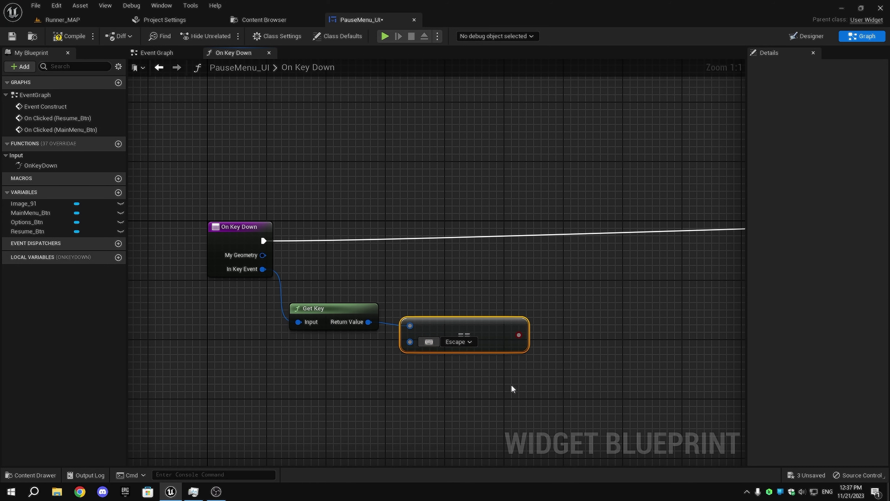
Add a Branch executed by On Key Down, with the Escape comparison as its condition.
right_drag(514, 384, 437, 385)
drag(447, 371, 192, 277)
text(branch)
key(Return)
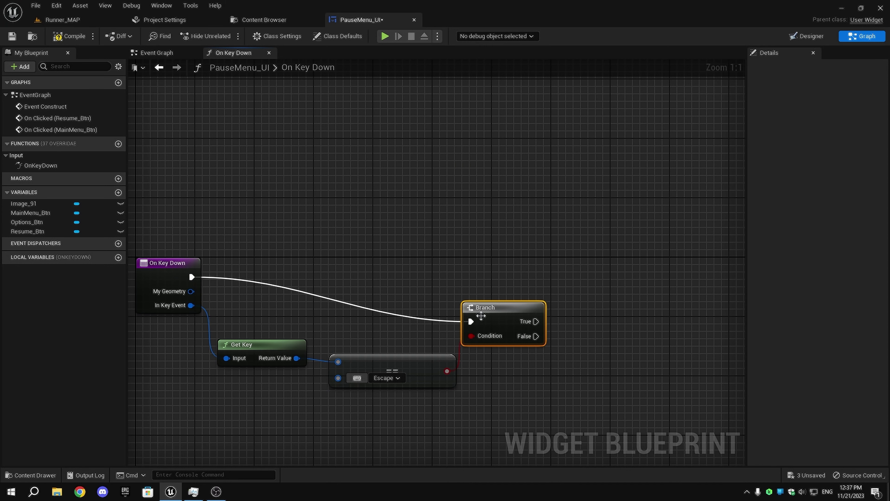
right_drag(533, 318, 373, 313)
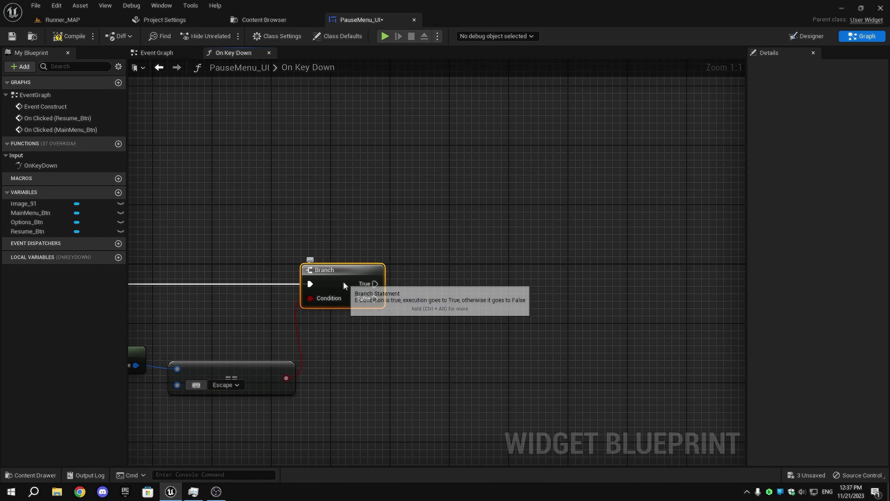
Add a Return Node on the Branch's False output and supply its Return Value with an Unhandled event reply.
drag(343, 285, 456, 334)
text(ret)
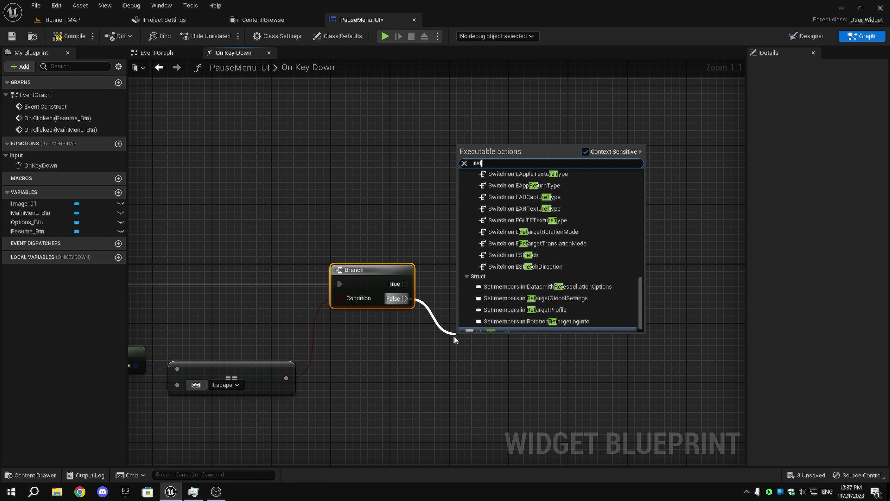
scroll(511, 309, down, 1)
click(513, 325)
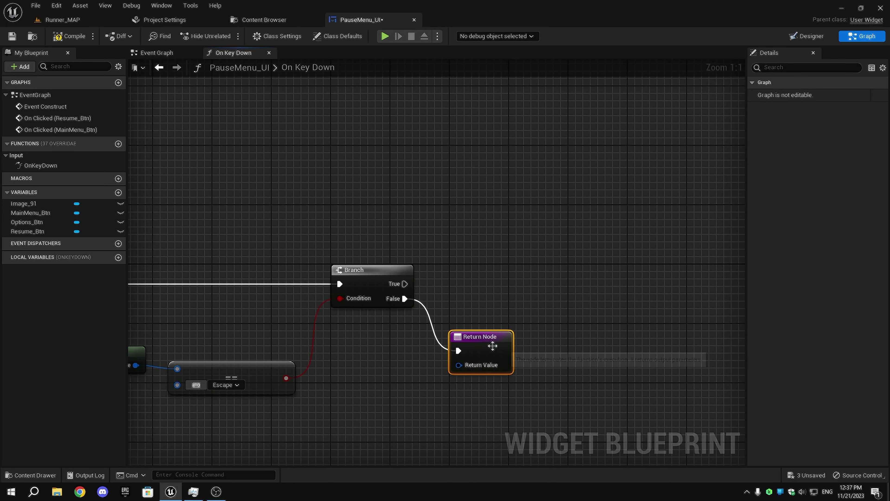
drag(481, 365, 426, 386)
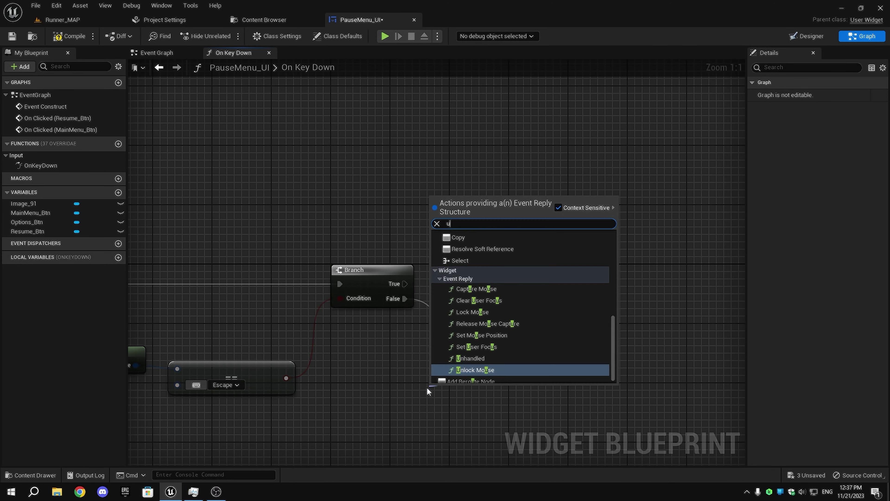
text(unhan)
key(Return)
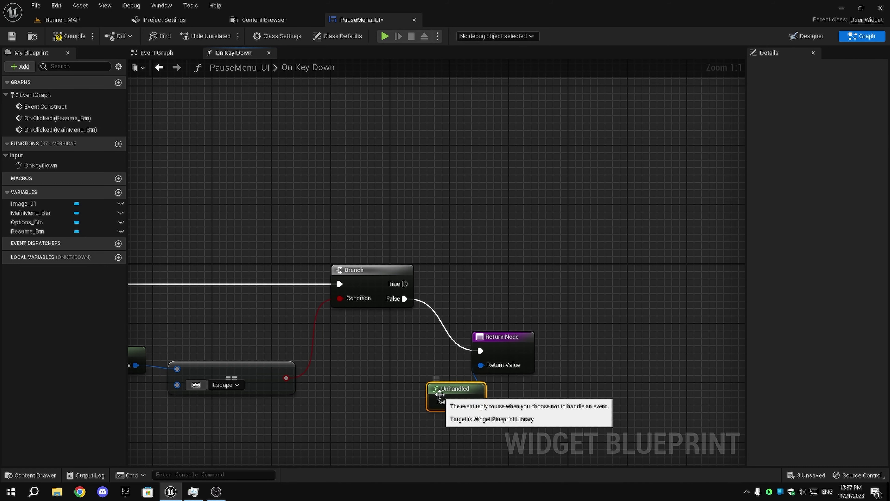
drag(428, 391, 361, 384)
right_drag(530, 374, 437, 424)
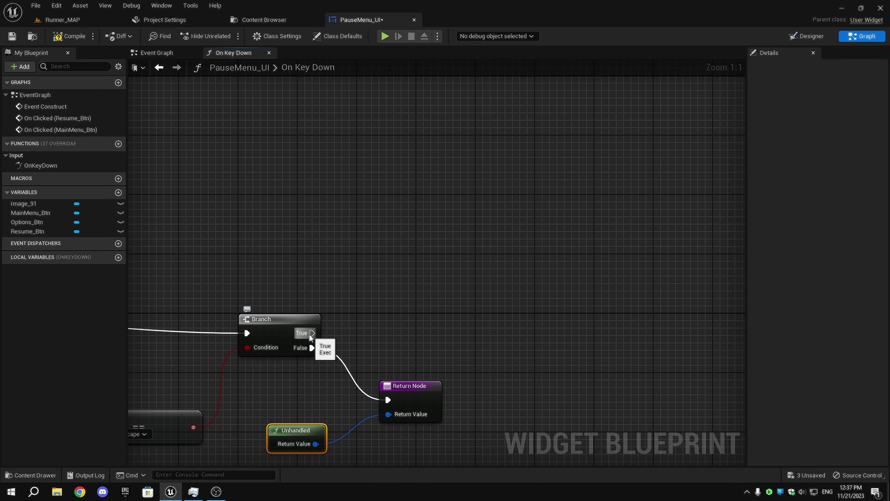
Add a second Branch on the first Branch's True output, with Is Game Paused as its condition.
drag(437, 334, 437, 333)
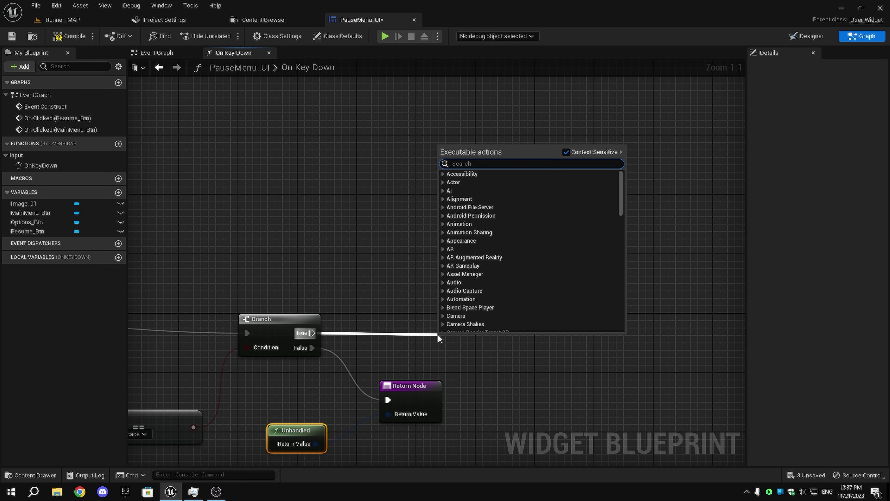
text(bra)
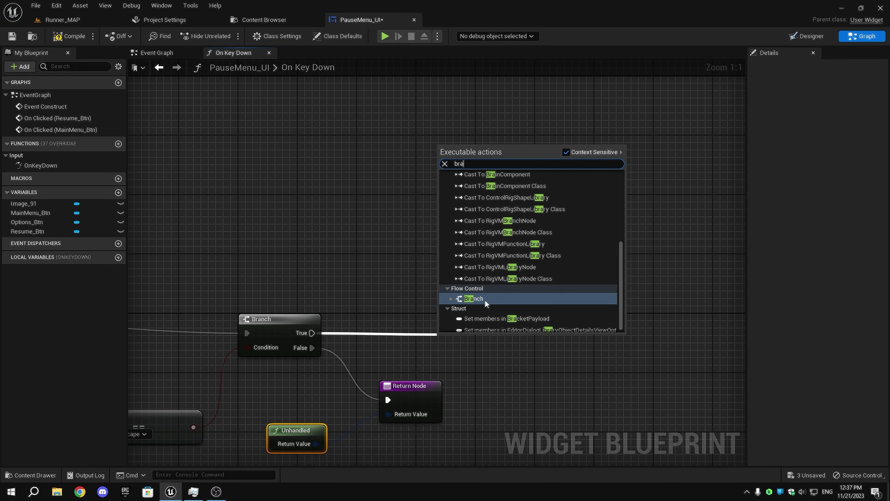
click(474, 299)
drag(463, 342, 521, 342)
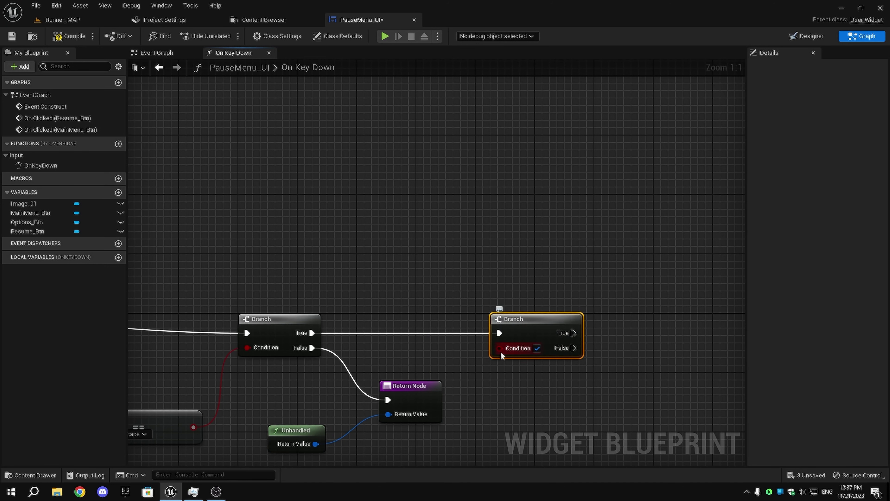
drag(401, 279, 402, 279)
text(is game)
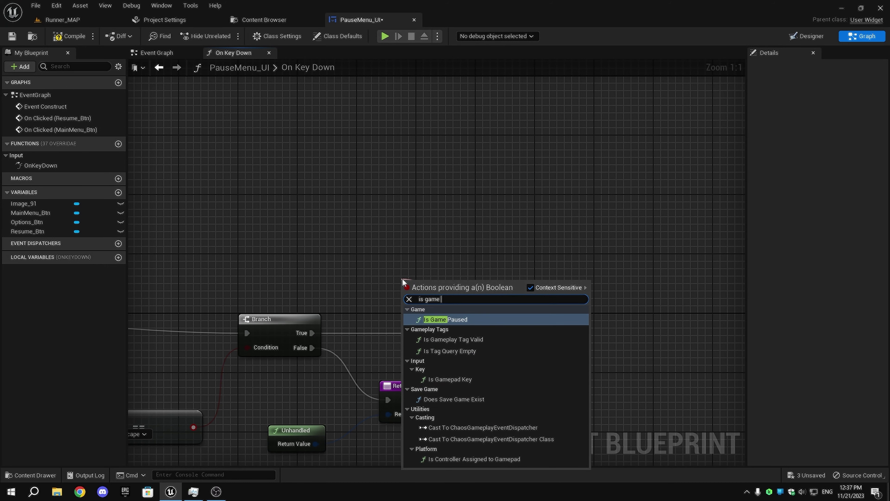
key(Return)
drag(410, 280, 389, 289)
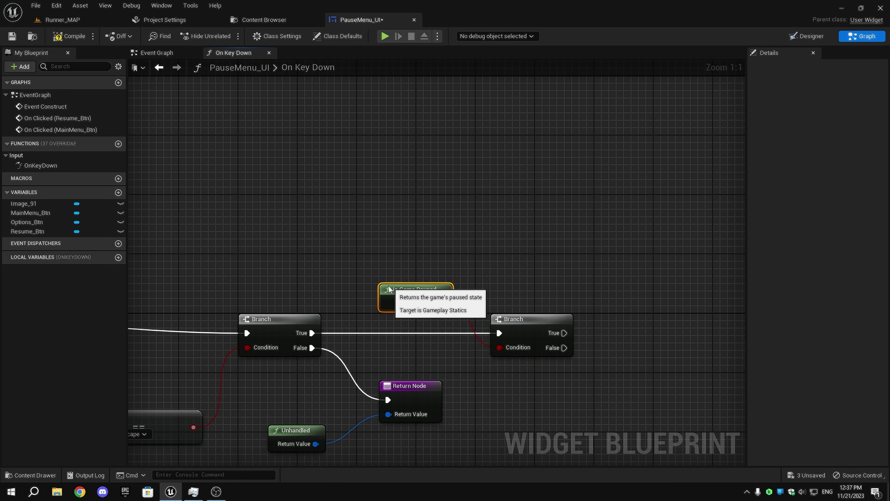
In the Event Graph, copy the Resume_Btn chain from Set Game Paused through Remove from Parent, including Get Player Controller and the reroute node.
right_drag(579, 258, 504, 235)
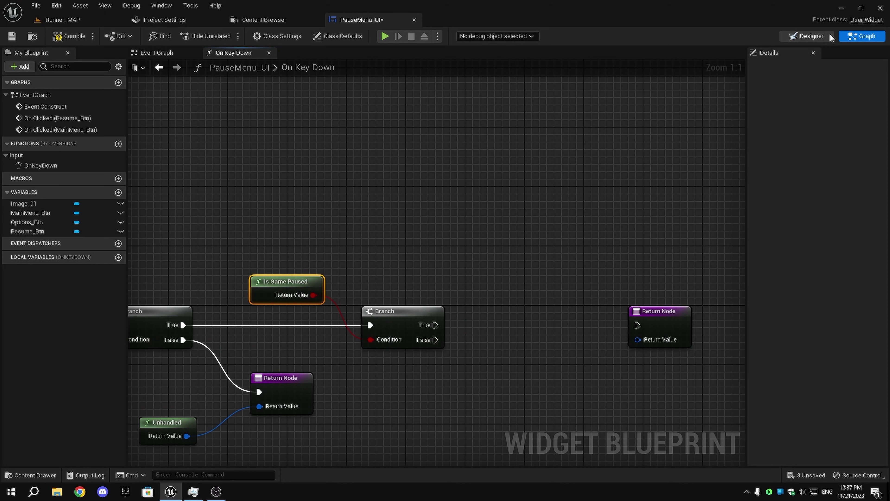
click(162, 53)
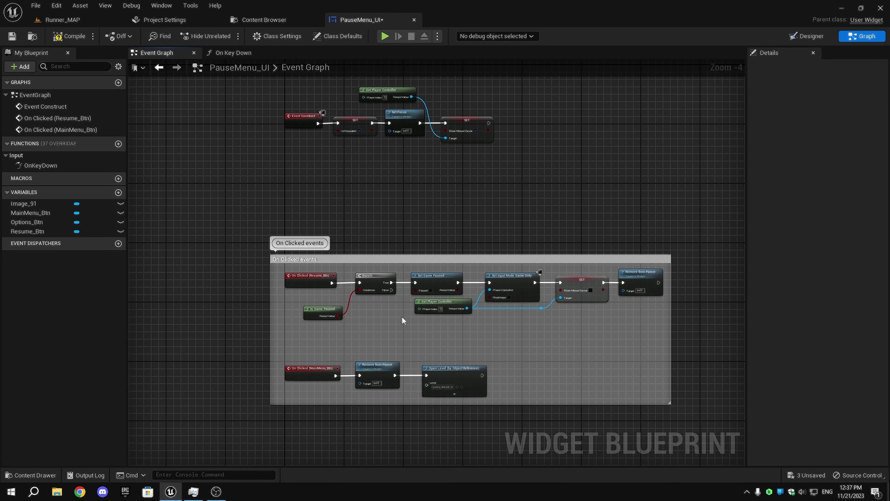
scroll(402, 315, up, 3)
right_drag(403, 315, 239, 316)
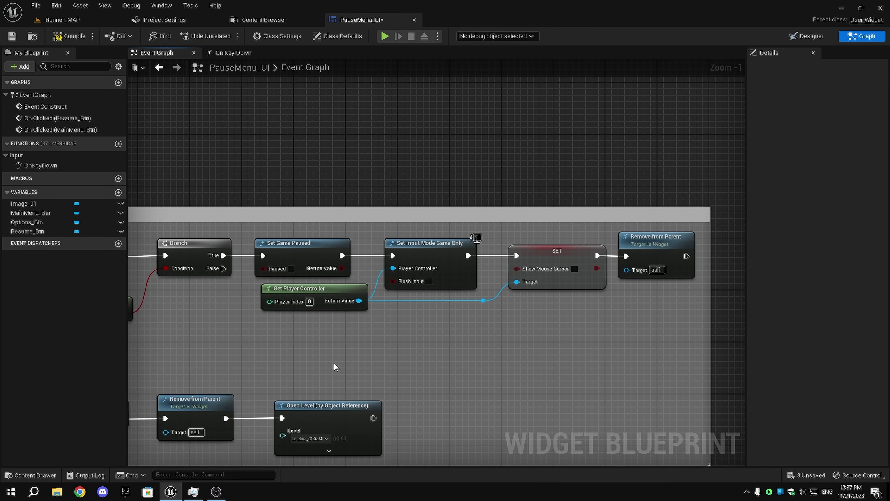
drag(334, 361, 488, 281)
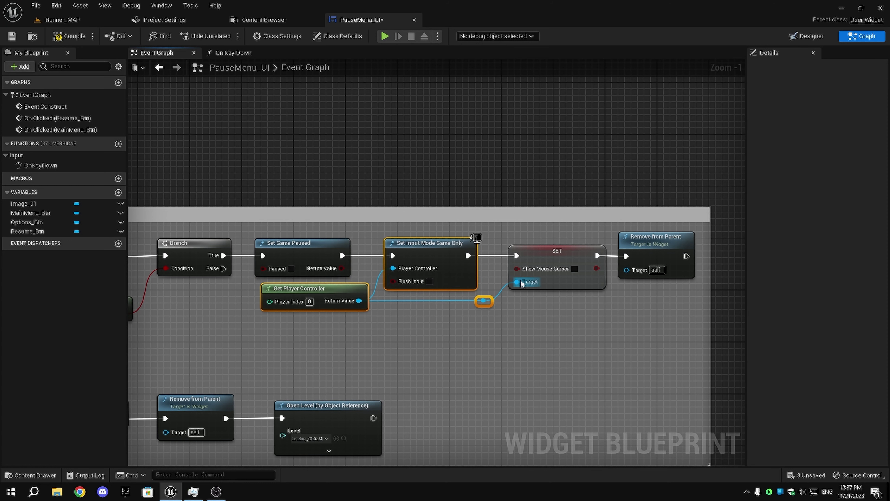
ctrl+drag(623, 273, 632, 279)
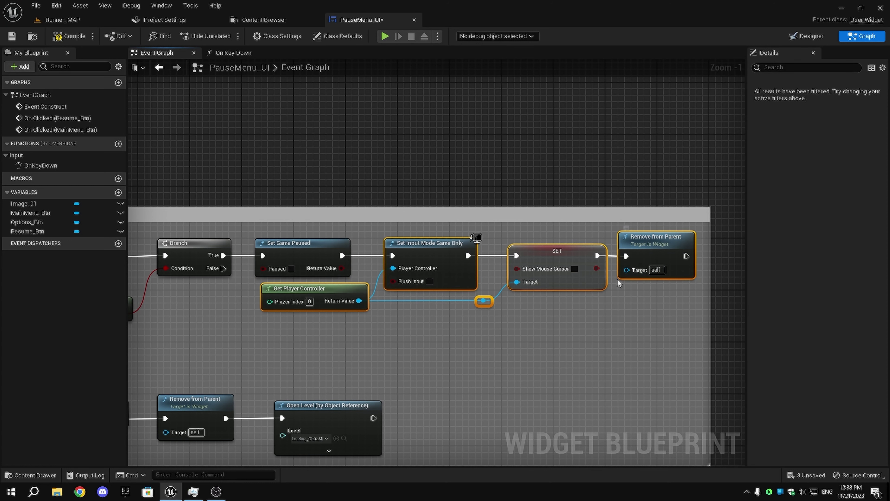
scroll(434, 320, down, 2)
ctrl+click(330, 270)
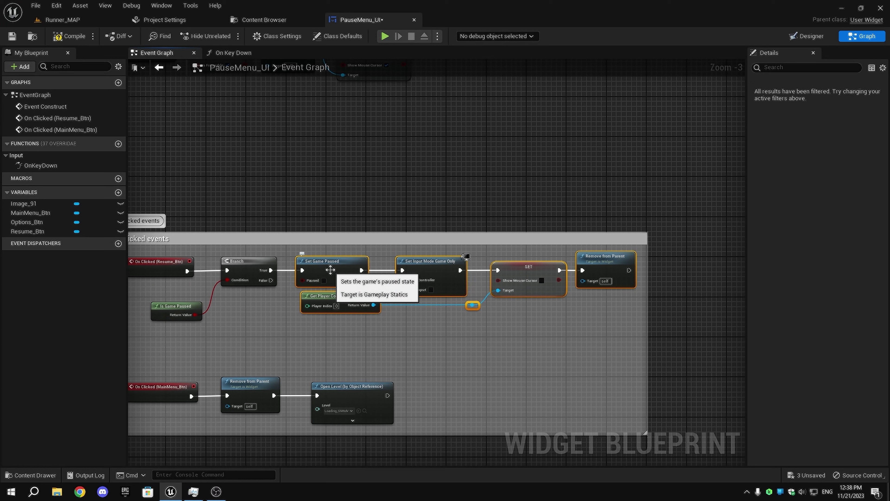
right_drag(361, 200, 446, 223)
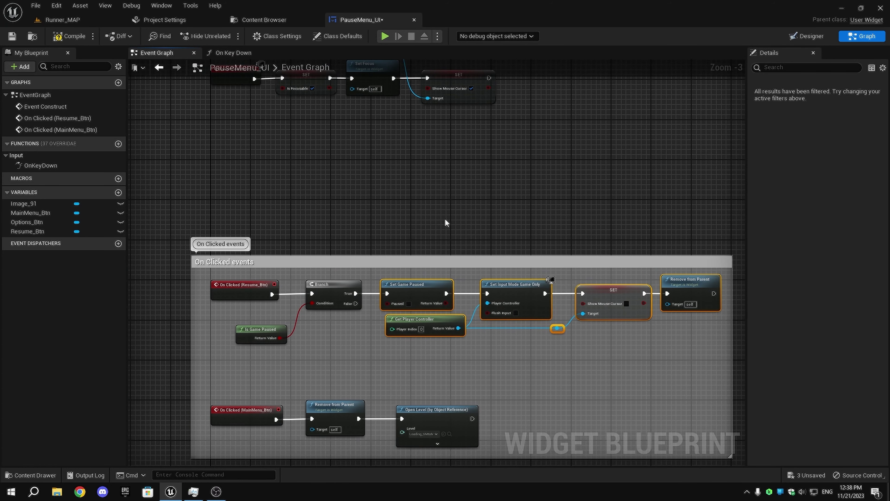
In On Key Down, move the unconnected Return Node farther out and paste the copied resume nodes beside the second Branch.
click(230, 55)
right_drag(520, 308, 379, 274)
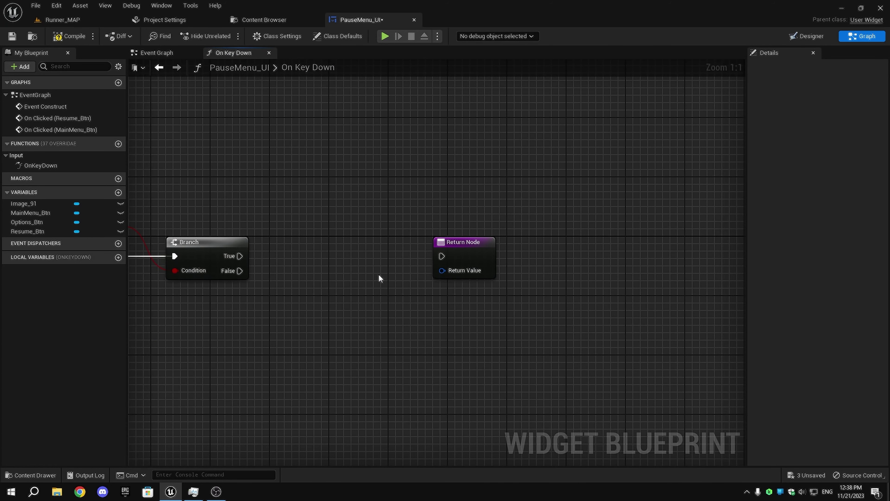
drag(457, 251, 711, 259)
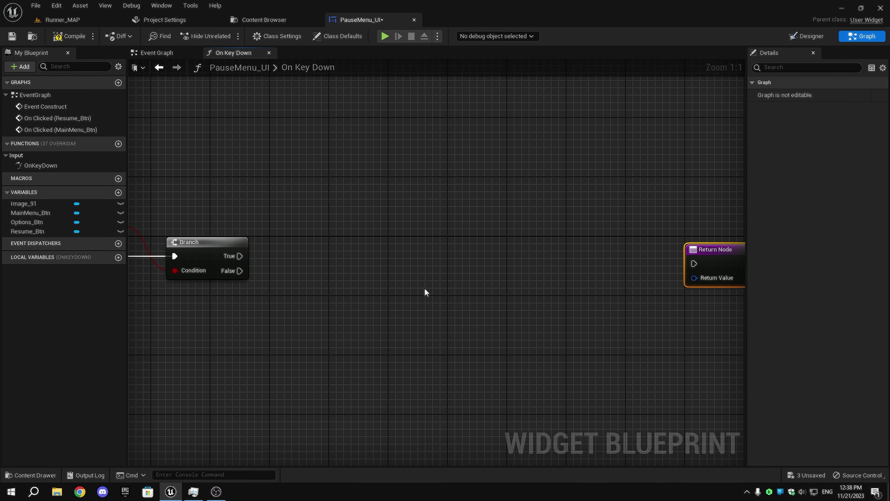
key(ctrl+v)
drag(270, 277, 332, 261)
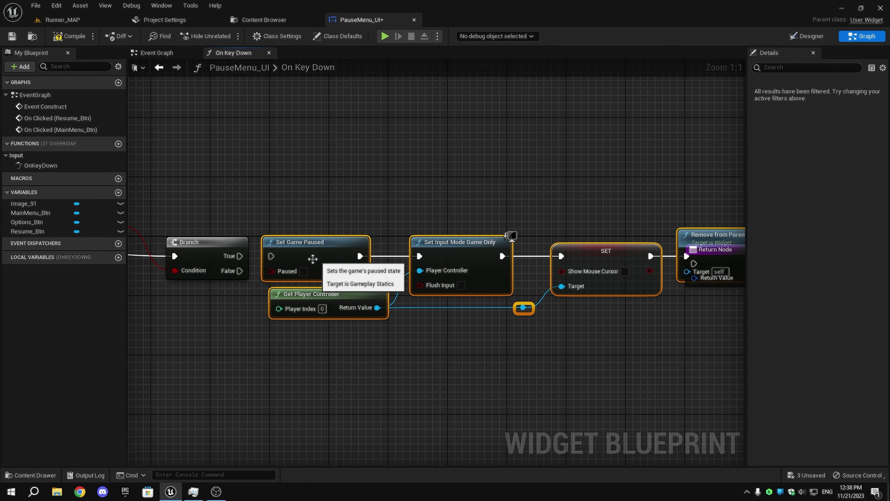
Connect the second Branch's True output to Set Game Paused, and place the Return Node after Remove from Parent.
drag(240, 256, 271, 256)
right_drag(454, 263, 175, 223)
drag(473, 212, 490, 219)
right_drag(382, 165, 664, 165)
key(ctrl+z)
right_drag(596, 190, 301, 211)
drag(423, 230, 534, 230)
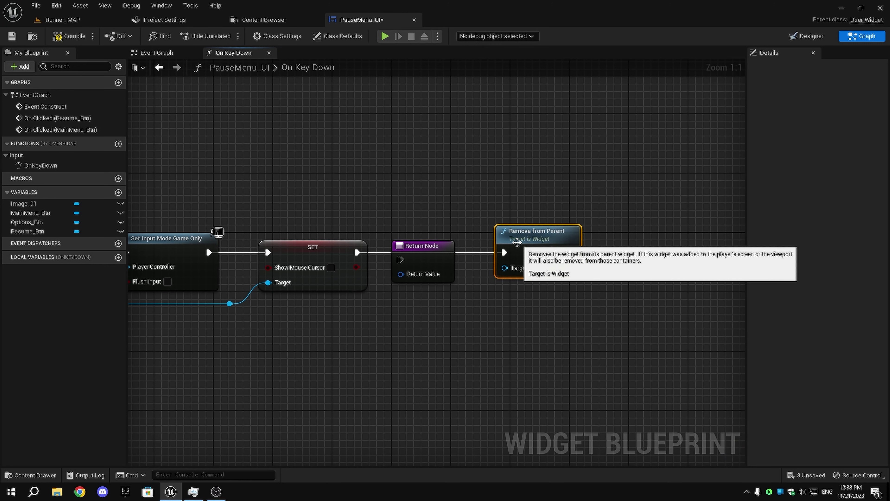
drag(420, 245, 687, 239)
Supply the final Return Node's Return Value with a Handled event reply and save the widget blueprint.
drag(532, 251, 486, 330)
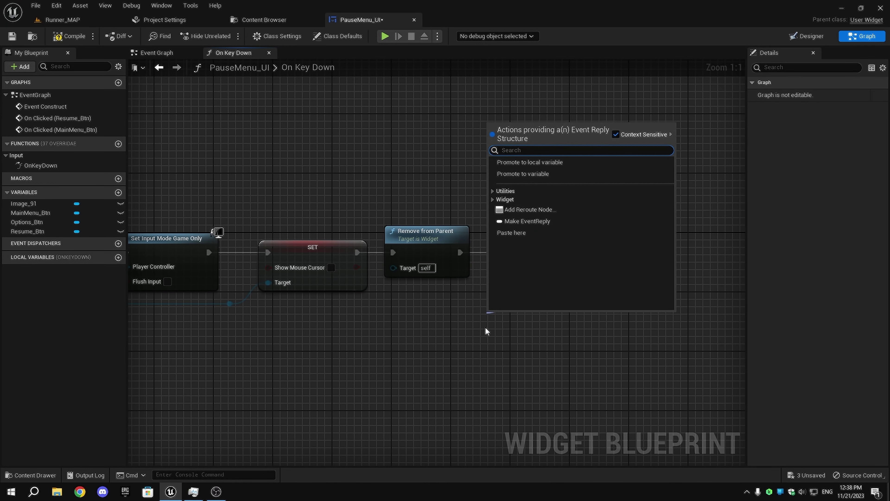
text(handel)
key(Return)
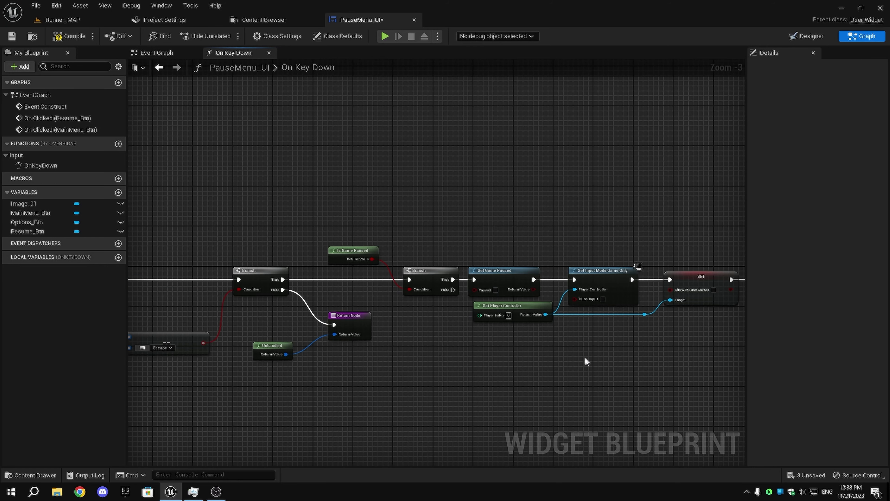
right_drag(585, 358, 465, 358)
scroll(469, 342, up, 3)
right_drag(572, 358, 353, 355)
scroll(354, 355, down, 3)
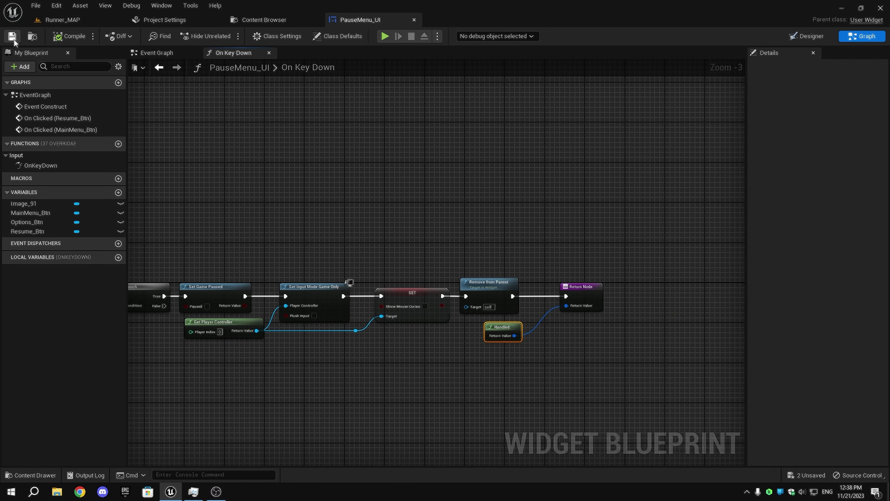
Play-test Runner_MAP, repeatedly pausing the game and resuming it from the pause menu, and end the play session.
click(70, 21)
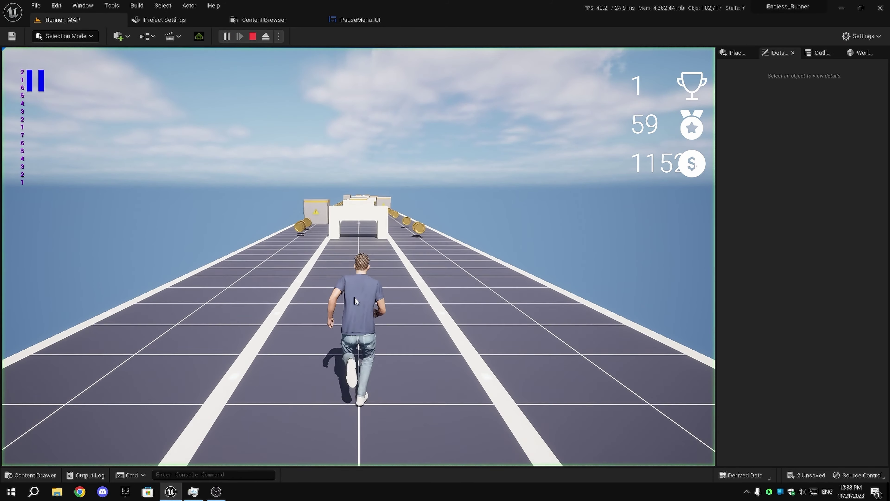
key(d)
key(p)
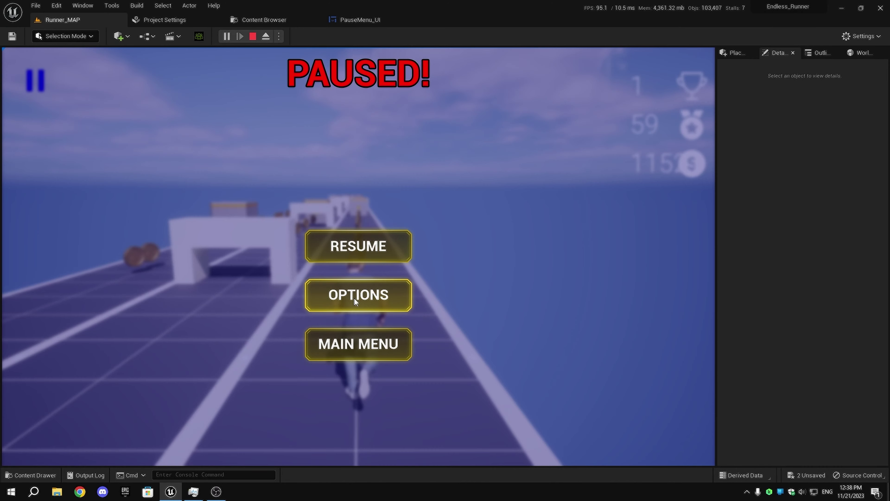
click(379, 249)
key(p)
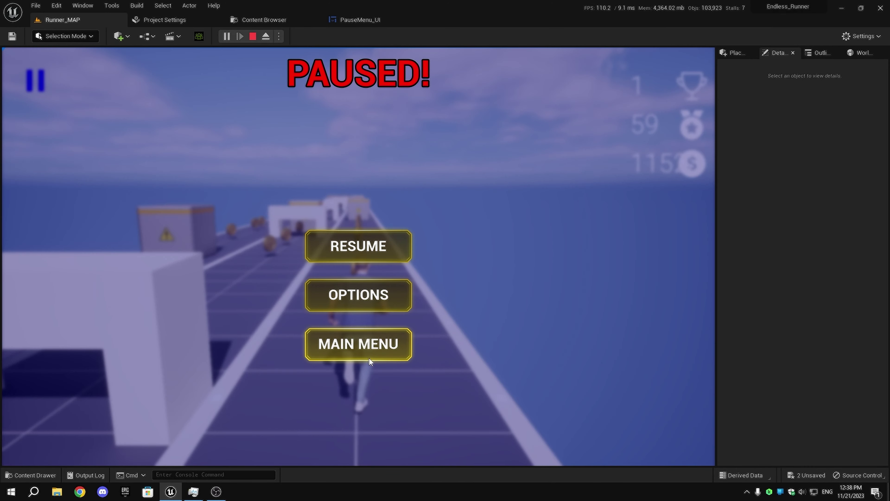
click(363, 255)
key(p)
click(362, 256)
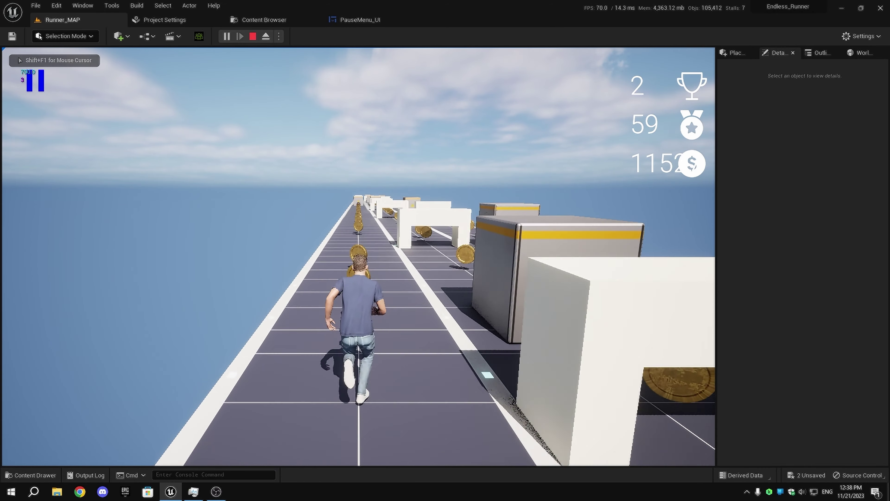
key(Escape)
Open the Runner_MAP Level Blueprint and shift the Get Player Controller node slightly closer to Set Input Mode Game Only.
click(147, 36)
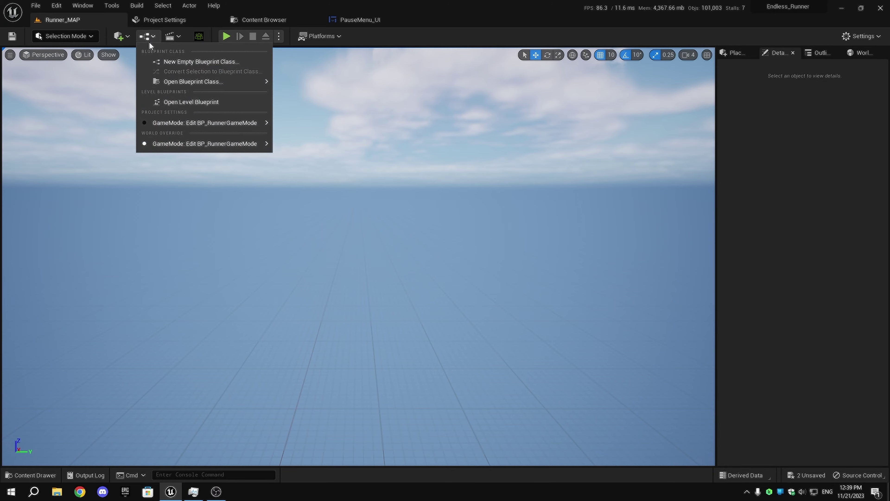
click(189, 102)
scroll(241, 191, down, 2)
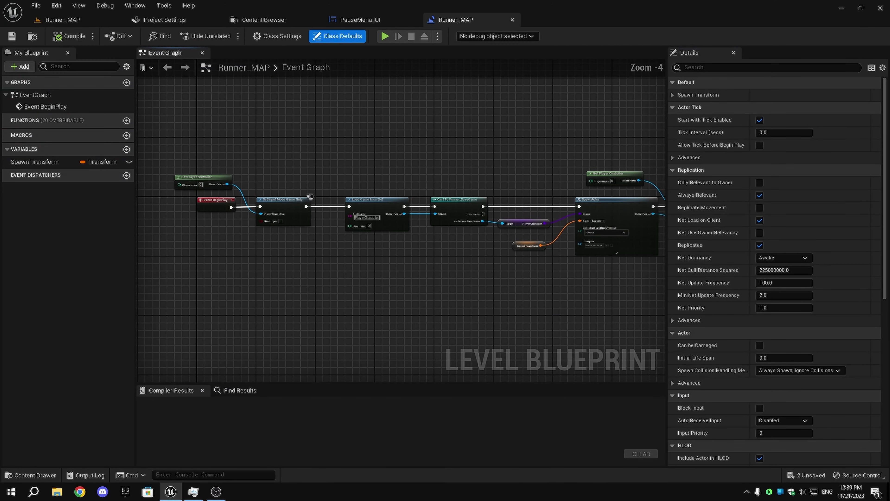
right_drag(220, 179, 237, 219)
scroll(237, 218, up, 4)
drag(225, 219, 240, 219)
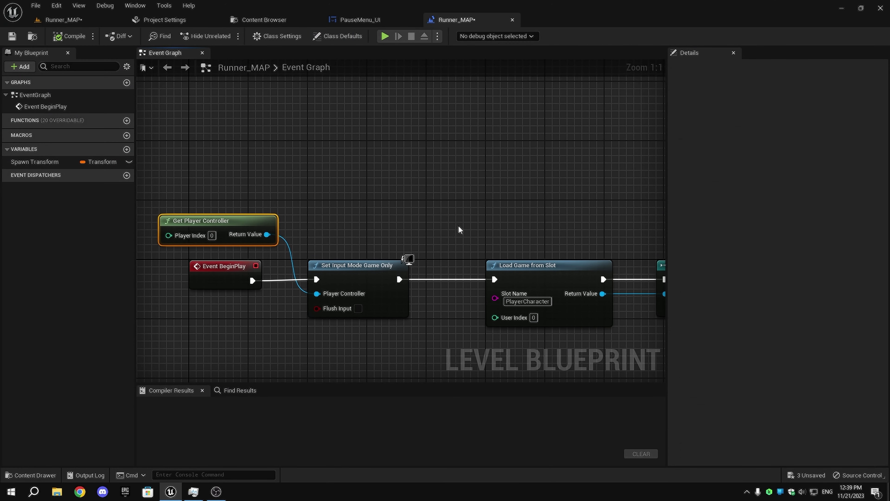
Examine the Event BeginPlay chain, especially how Set Input Mode Game Only and Get Player Controller are wired before Load Game from Slot.
right_drag(460, 230, 444, 198)
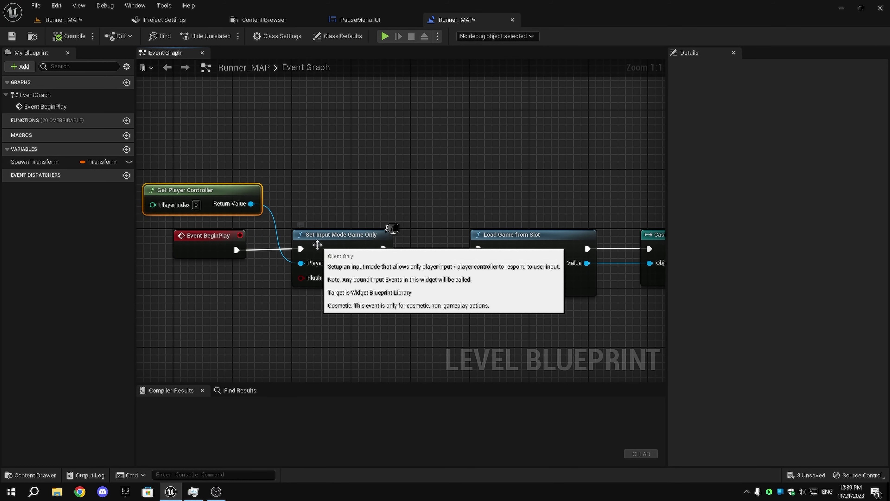
shift+click(316, 245)
scroll(403, 194, down, 1)
right_drag(404, 194, 526, 226)
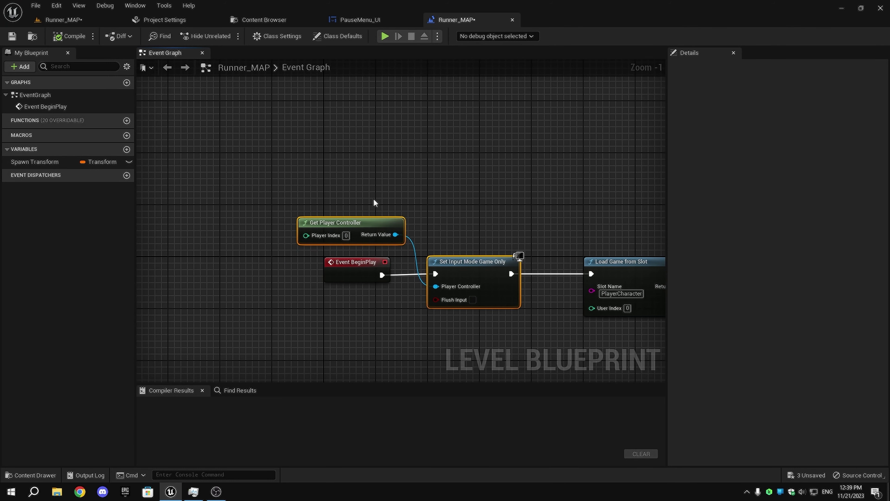
drag(376, 182, 509, 217)
right_drag(509, 218, 360, 193)
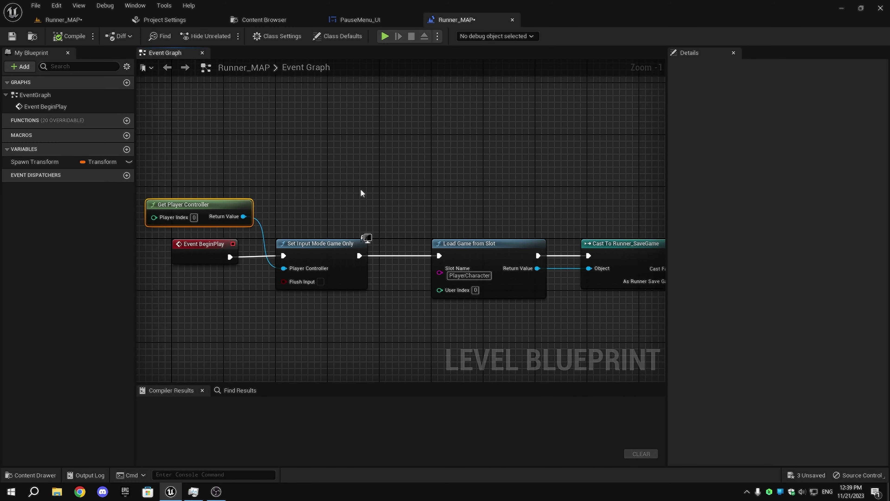
scroll(359, 192, down, 5)
scroll(380, 259, up, 6)
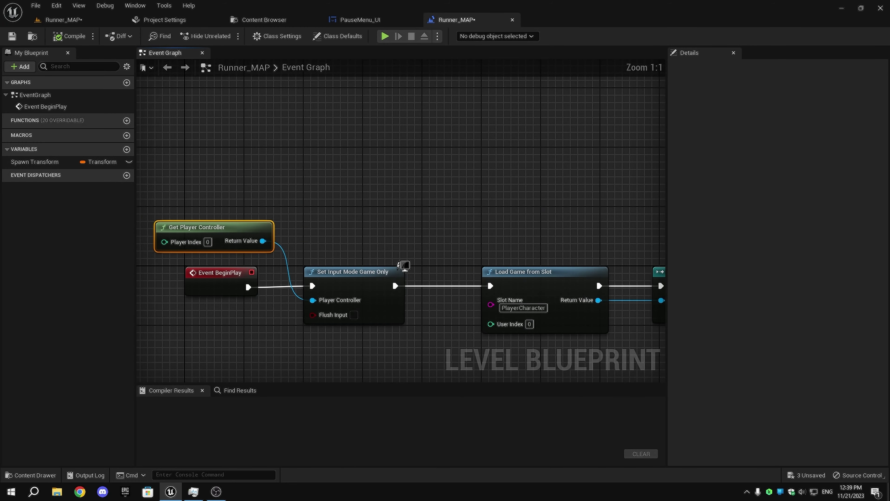
right_drag(414, 245, 342, 231)
scroll(488, 234, down, 2)
right_drag(587, 227, 387, 225)
scroll(308, 214, down, 3)
scroll(205, 252, up, 6)
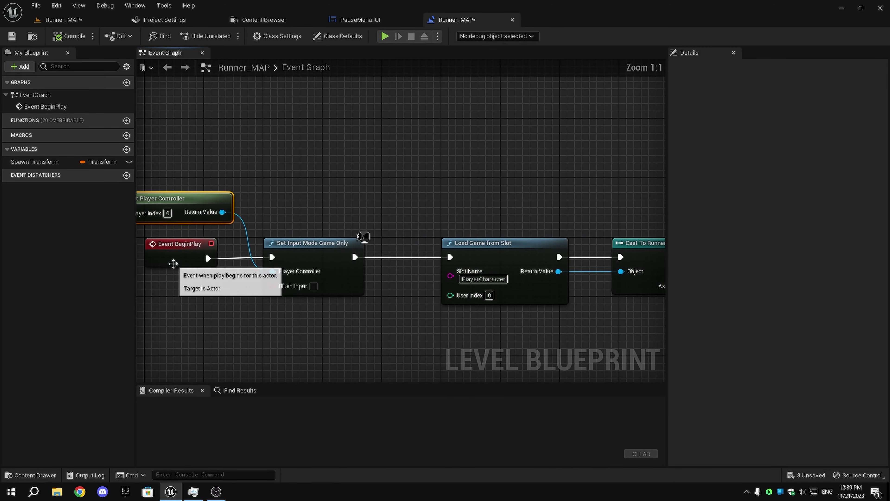
click(358, 274)
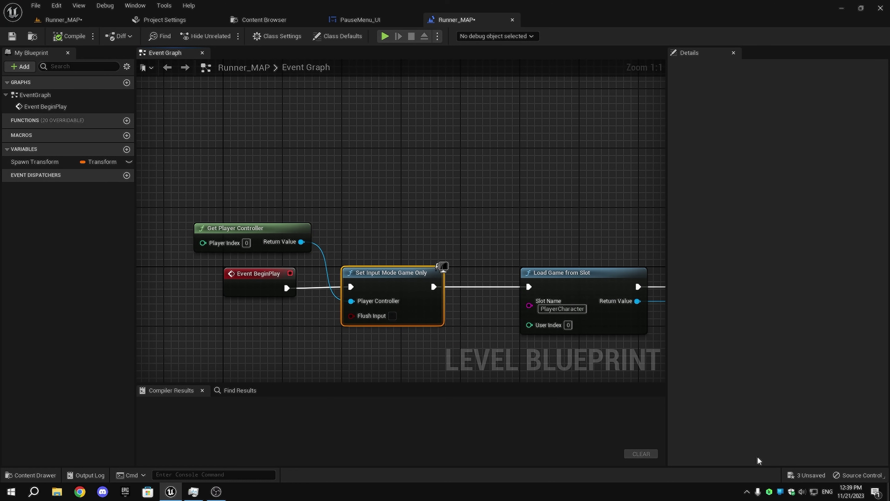
Save all unsaved assets and return to the PauseMenu_UI blueprint.
click(806, 474)
click(518, 350)
click(452, 141)
click(385, 21)
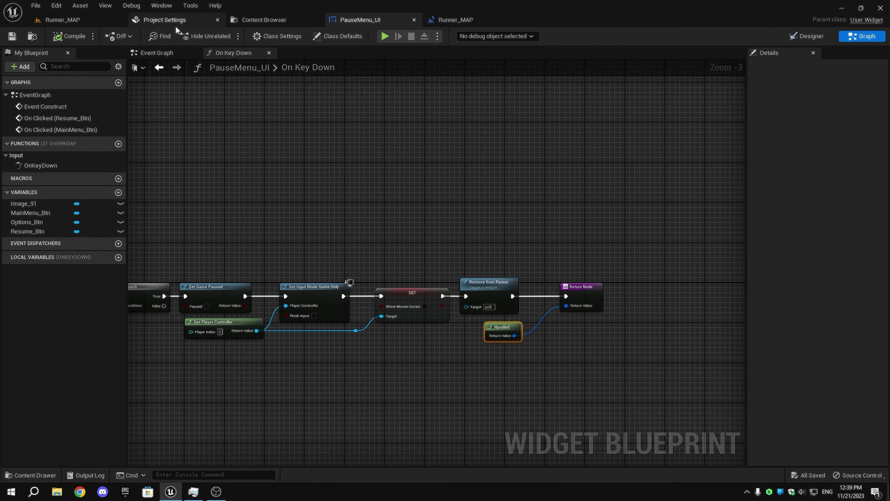
Play-test Runner_MAP again, sliding and switching lanes with the running character.
click(62, 21)
click(226, 36)
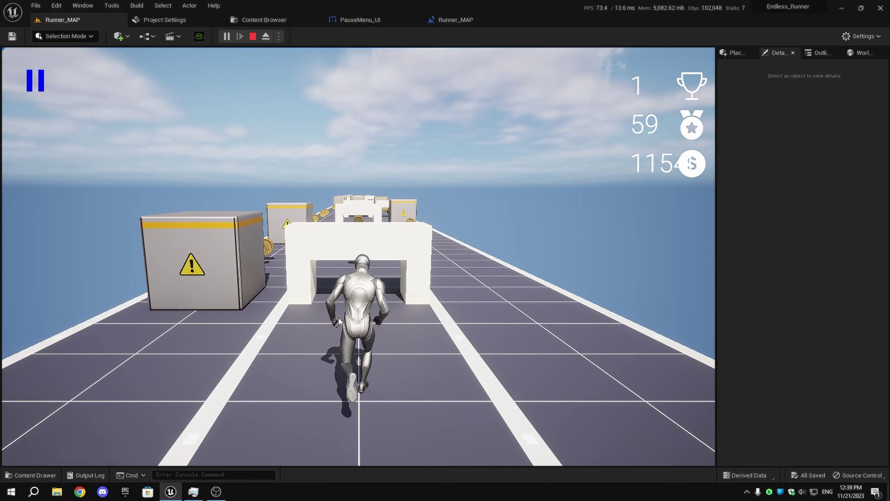
key(s)
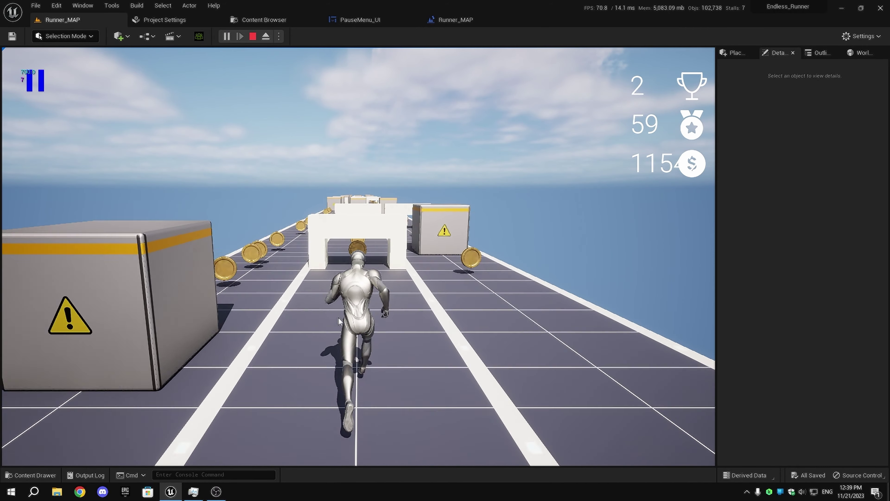
key(a)
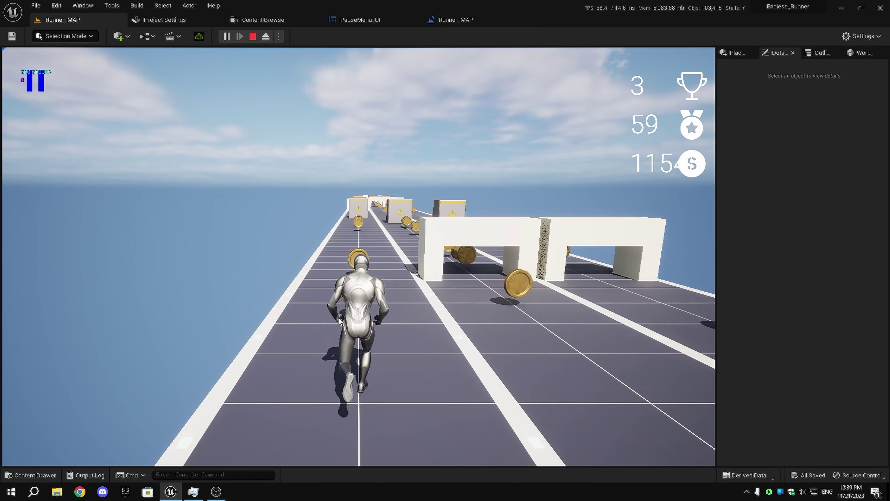
key(d)
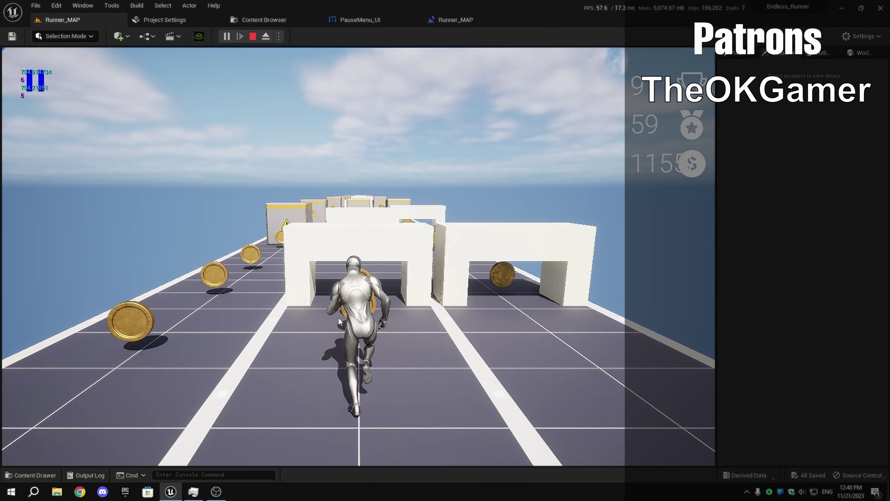
key(s)
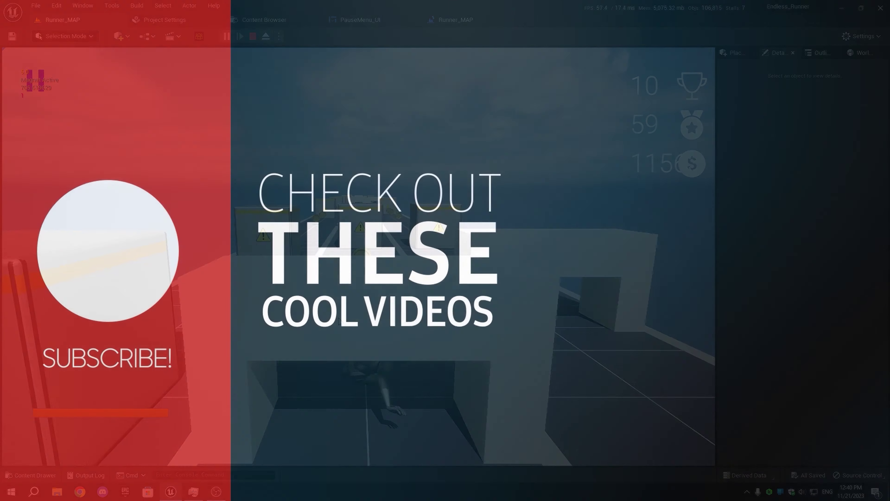